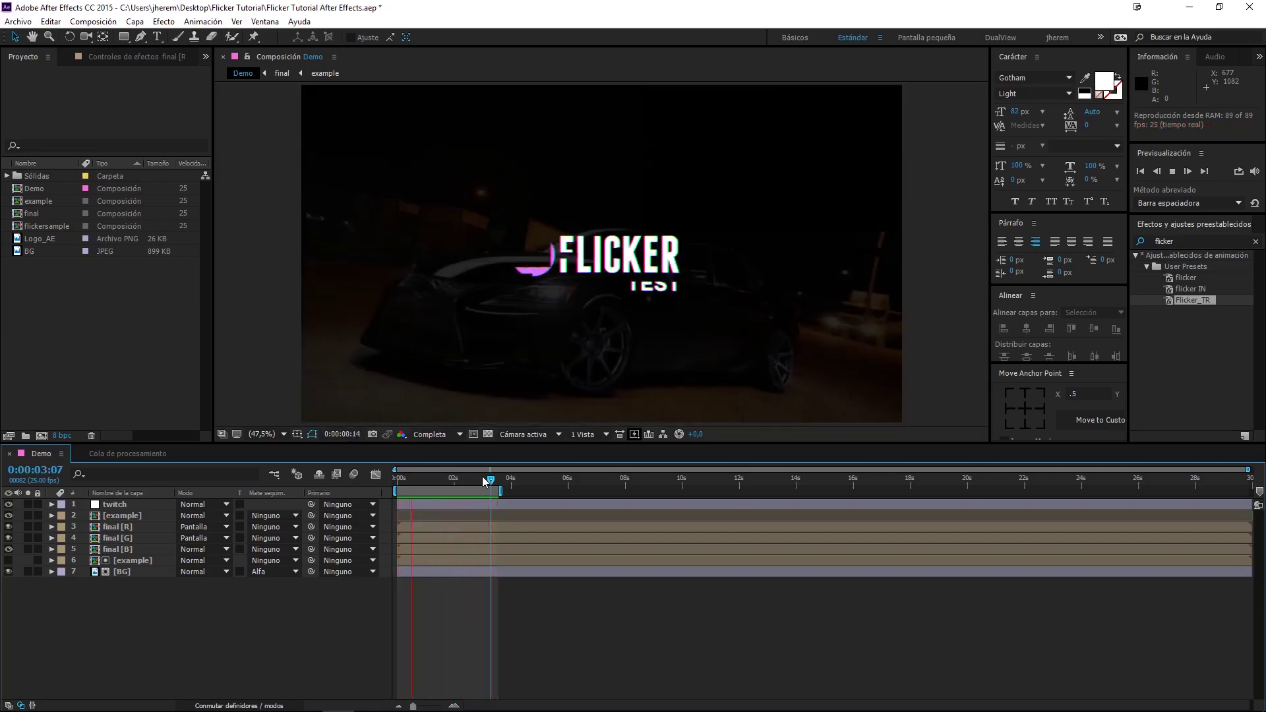
Step: Stop the Demo preview at 0:00:03:07 on the fully revealed FLICKER TRANSITION TEST title
key("space")
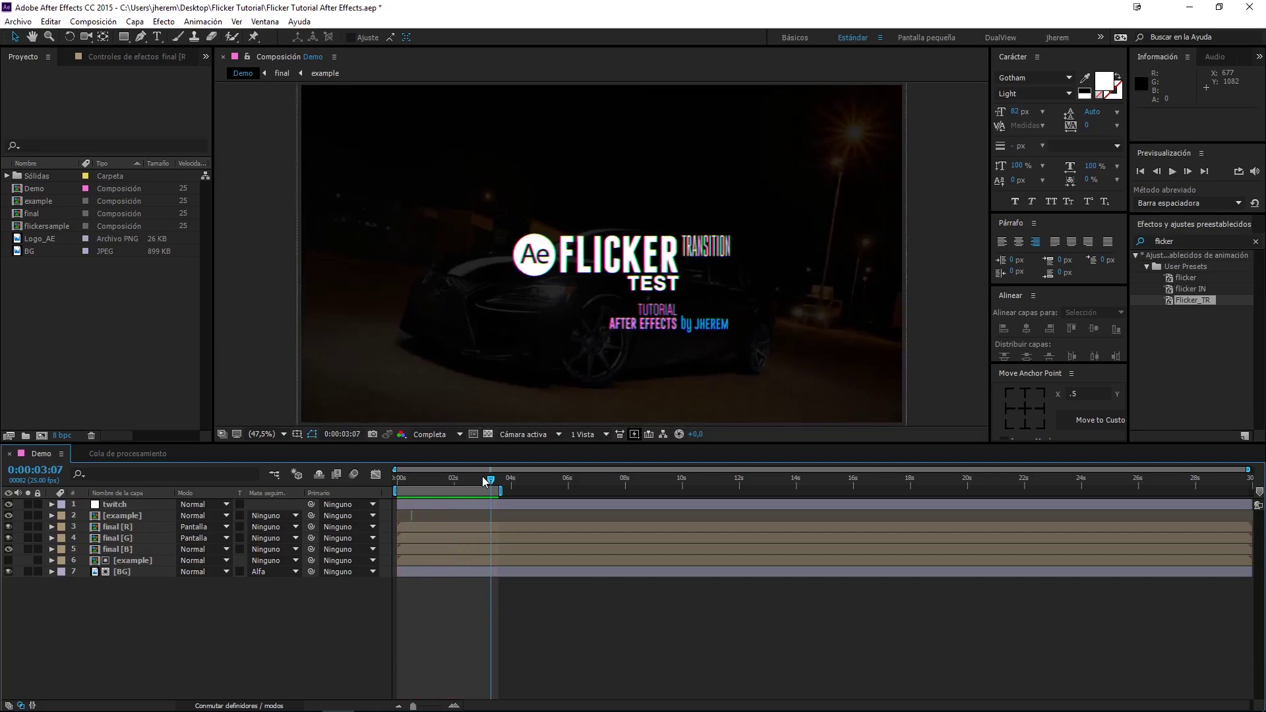
left_click(89, 24)
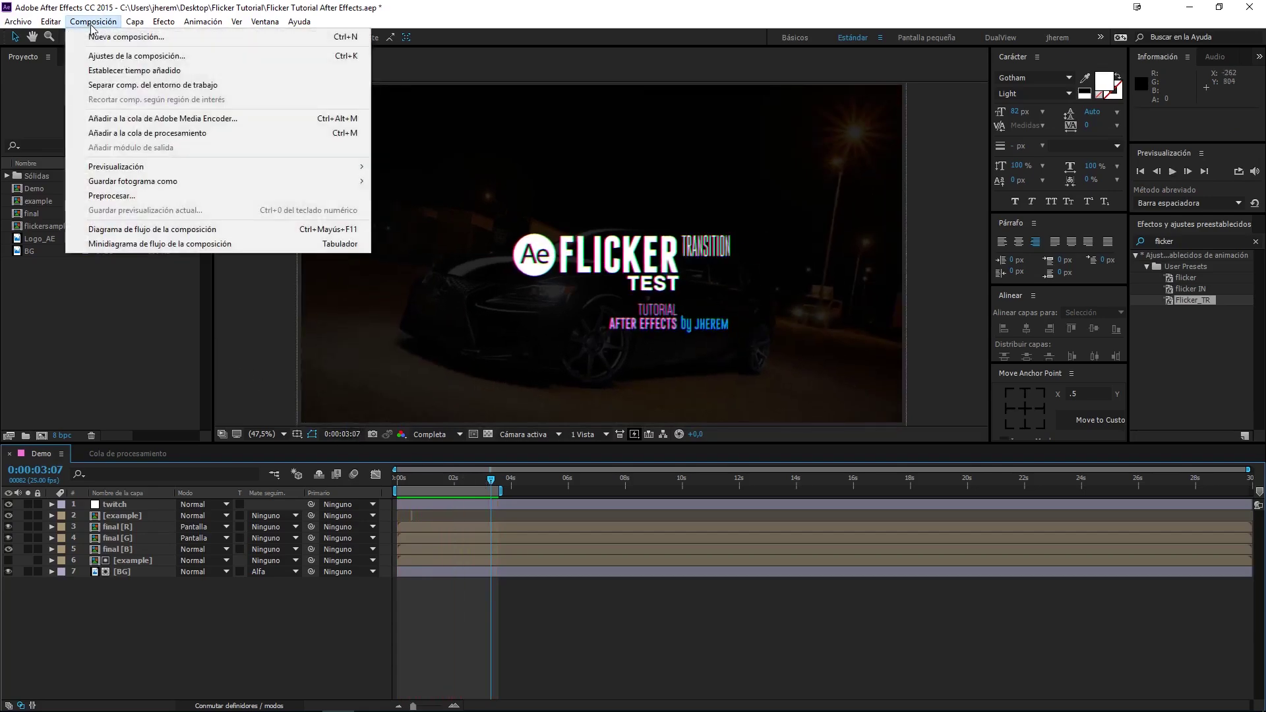
Step: Create a new HDTV 1080 29.97 fps, 10-second composition named Tutorial Flicker
left_click(92, 34)
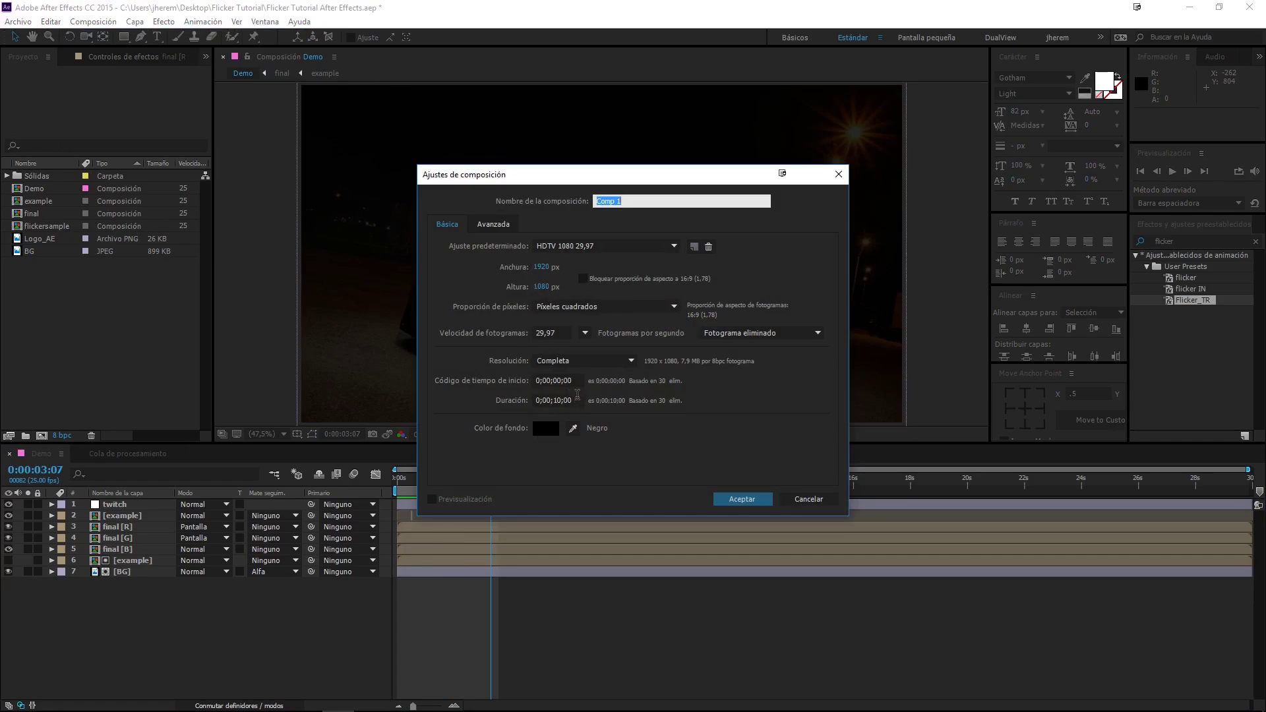
left_click(579, 400)
left_click(631, 200)
type("Tu")
left_click(741, 499)
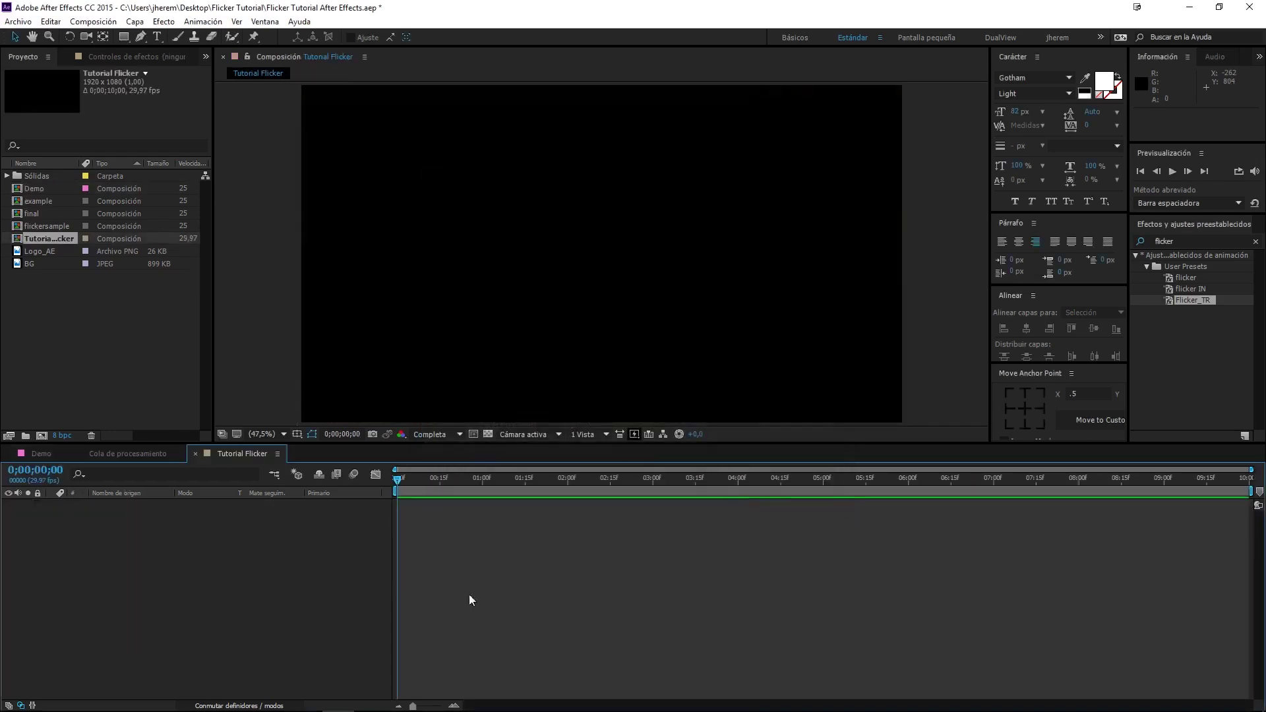
Step: Add a shape layer and draw a wide white rectangle spanning past both frame edges
left_click(135, 22)
mouse_move(158, 36)
left_click(479, 110)
key("q")
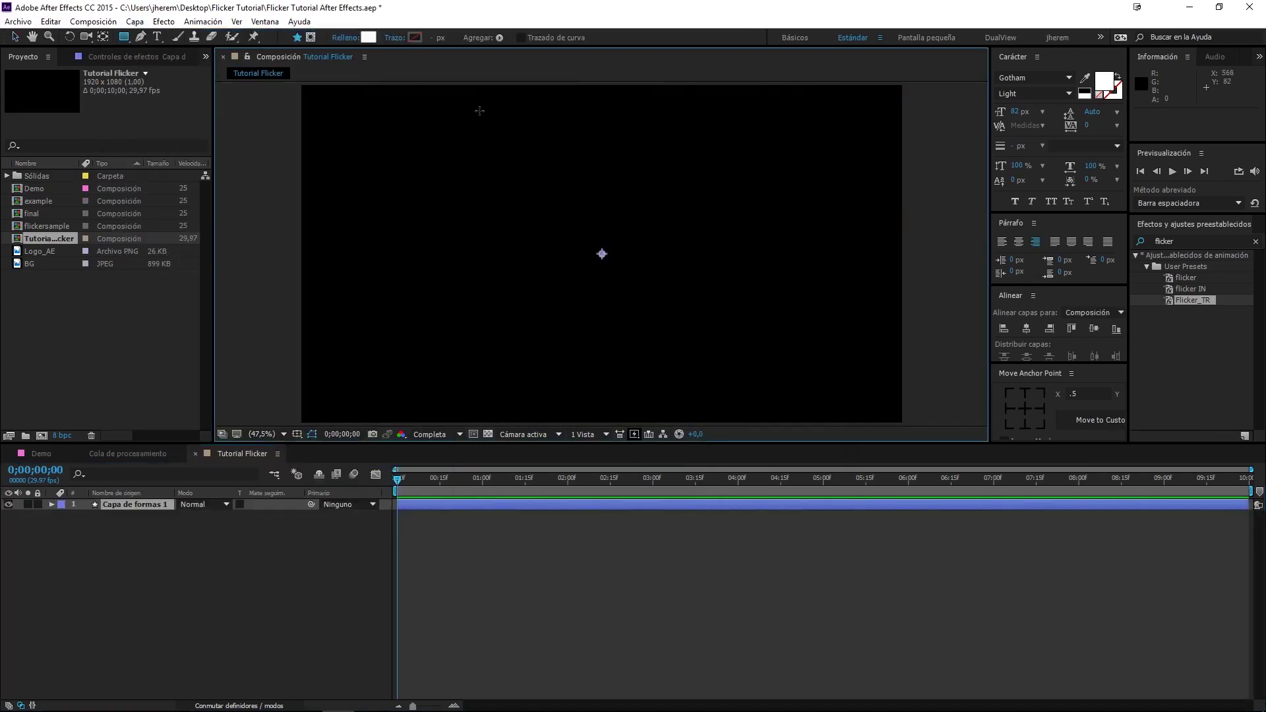
key("comma")
key("comma")
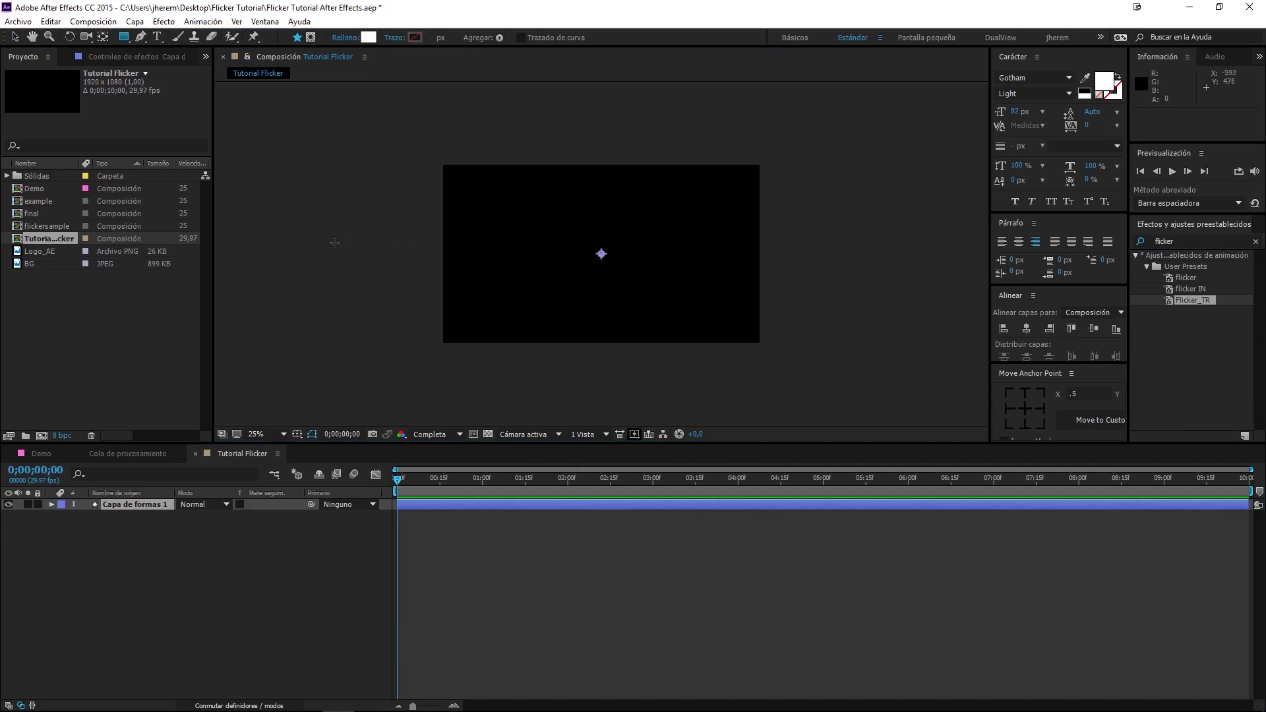
left_click_drag(252, 233, 977, 274)
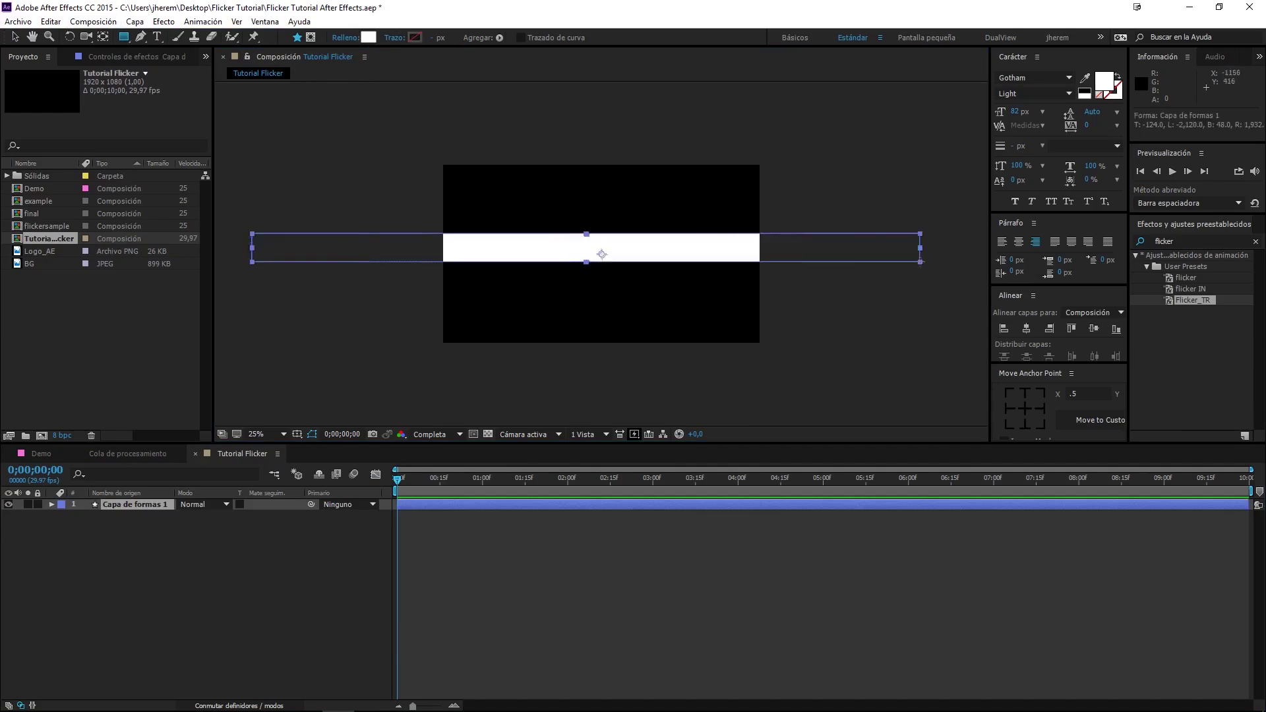
left_click_drag(977, 275, 977, 274)
key("v")
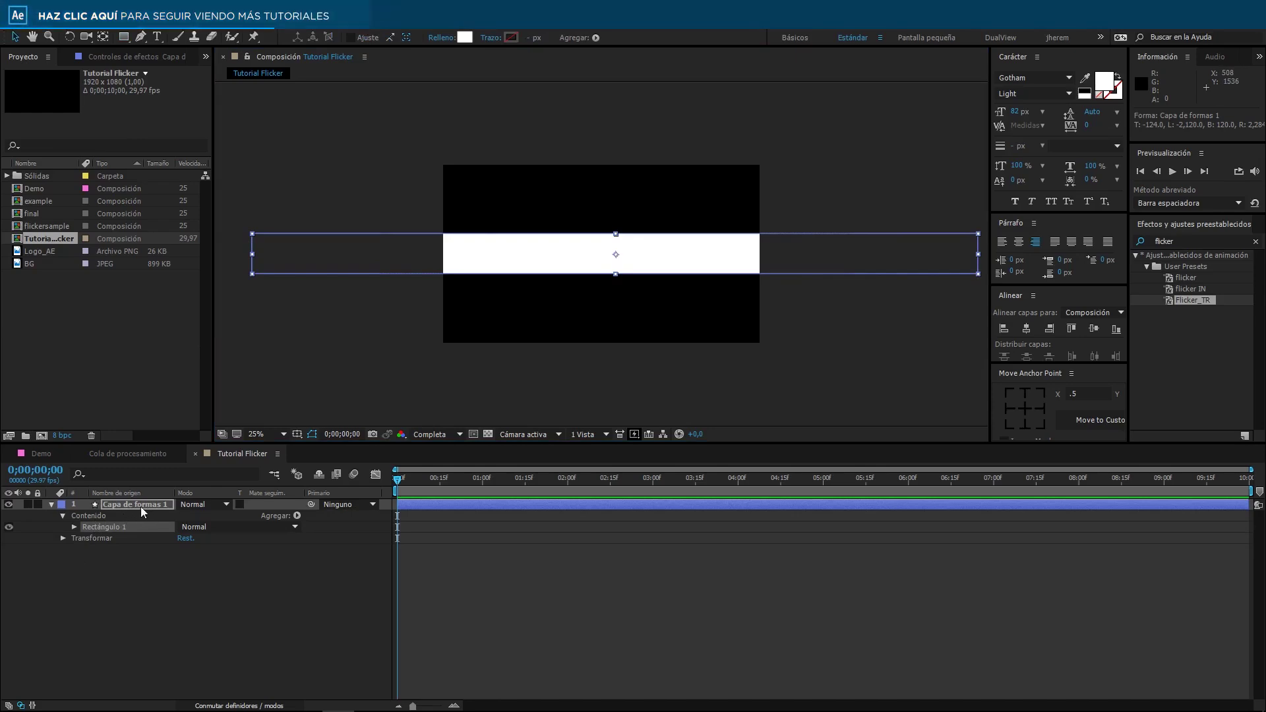
Step: Add an empty Grupo 1 under Contenido, move Rectángulo 1 into it, and reveal Grupo 1's transforms
left_click(93, 515)
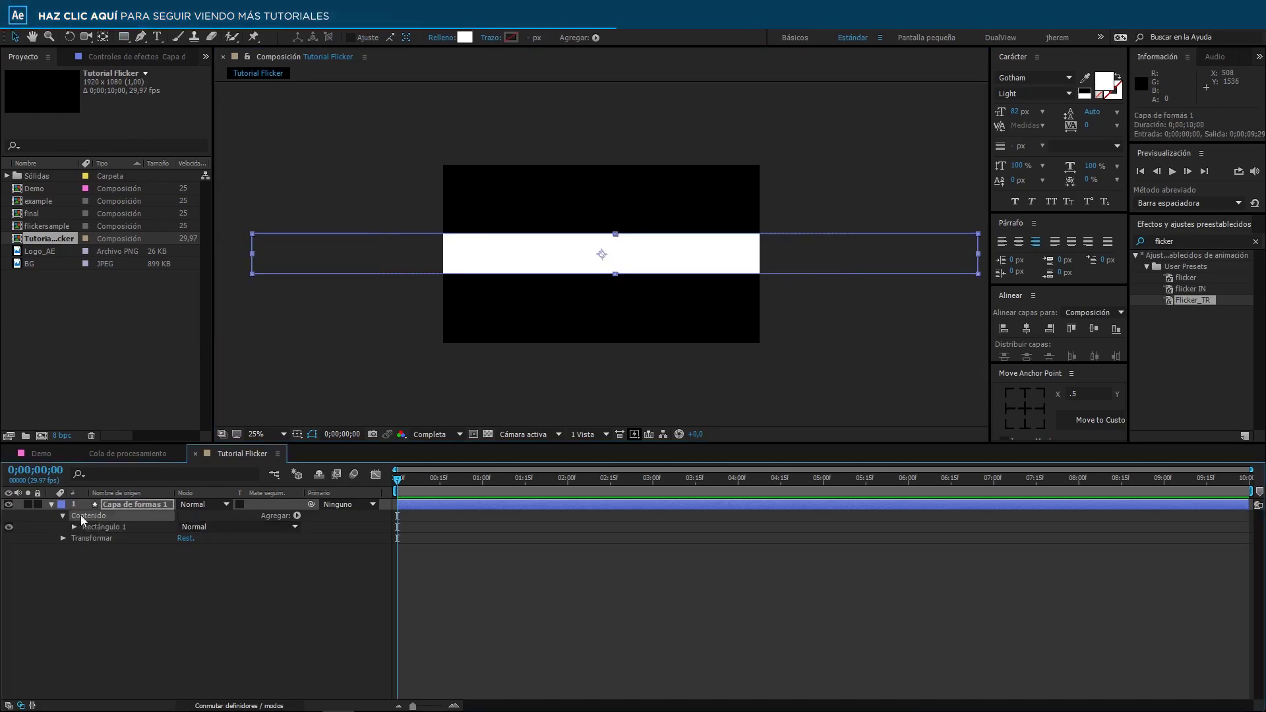
left_click(296, 516)
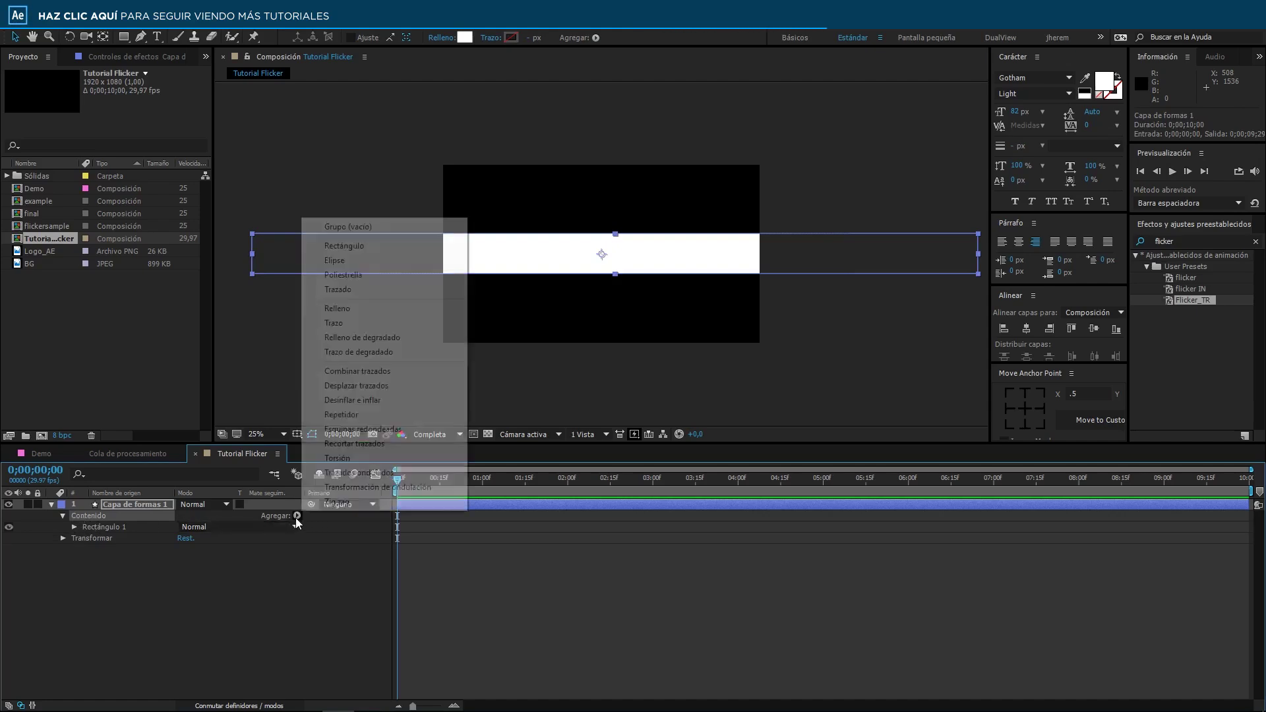
left_click(350, 228)
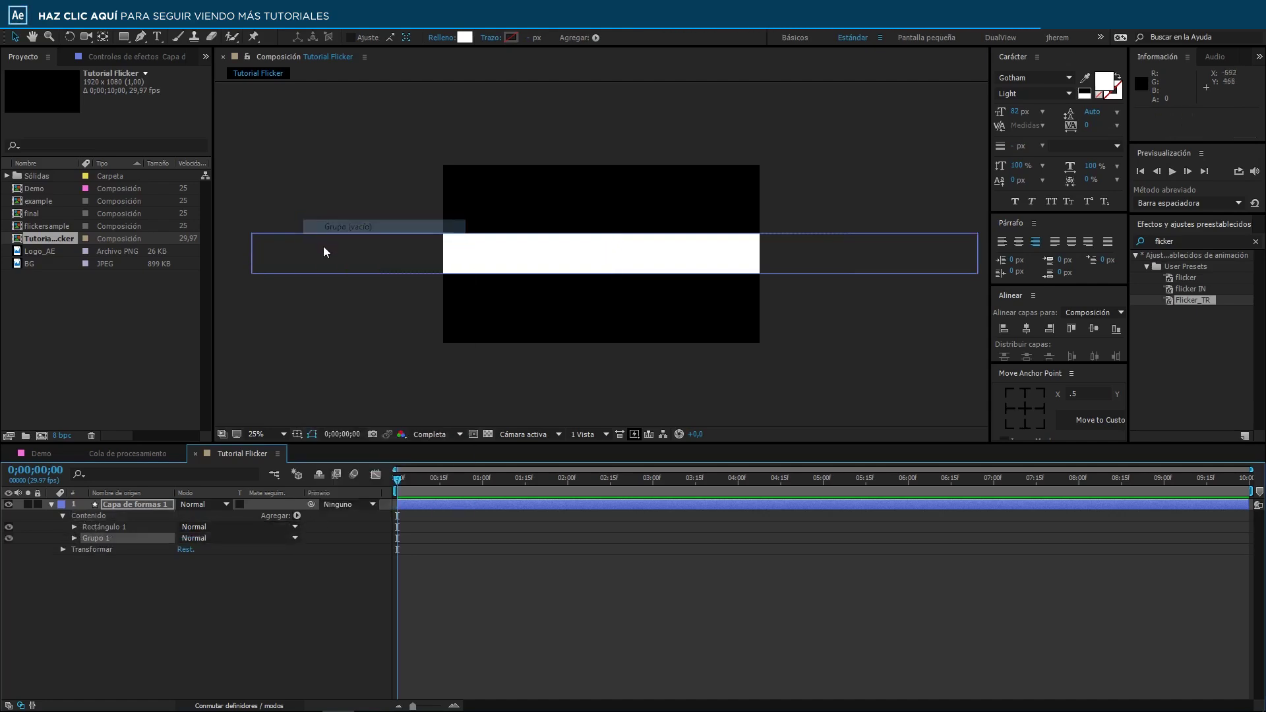
left_click(98, 528)
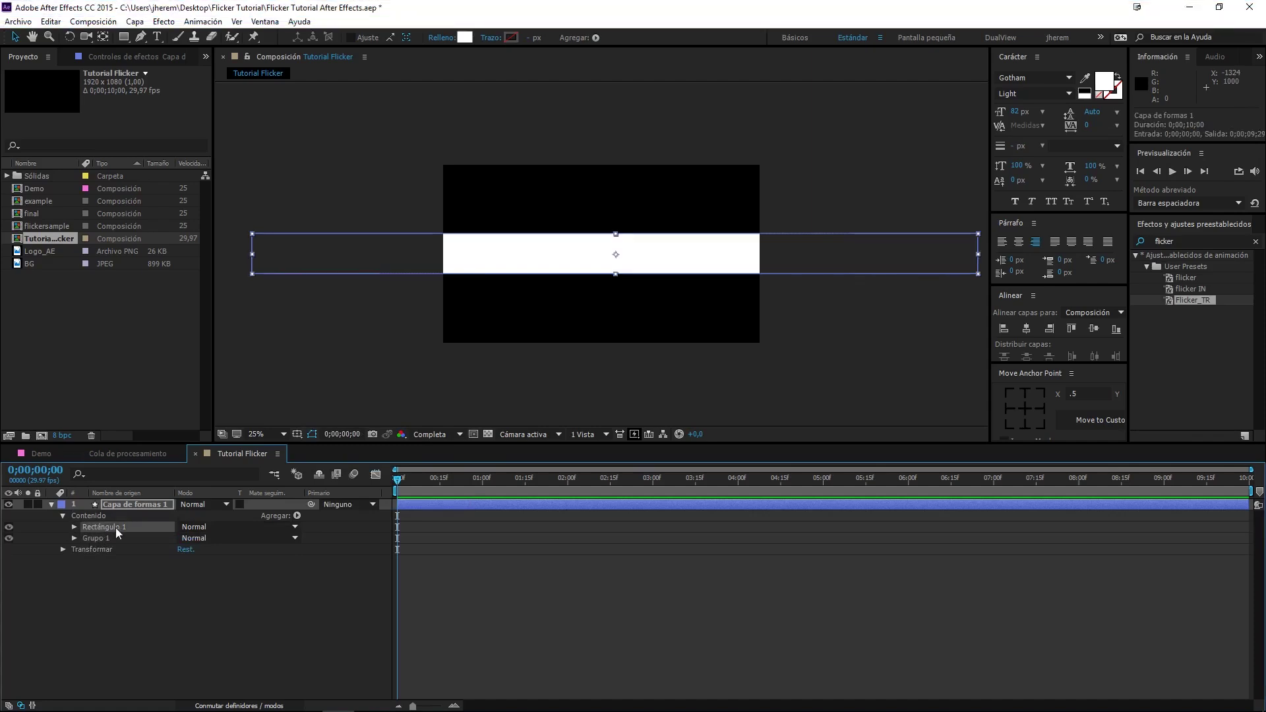
left_click_drag(109, 526, 96, 536)
left_click(92, 528)
left_click(74, 527)
left_click(115, 549)
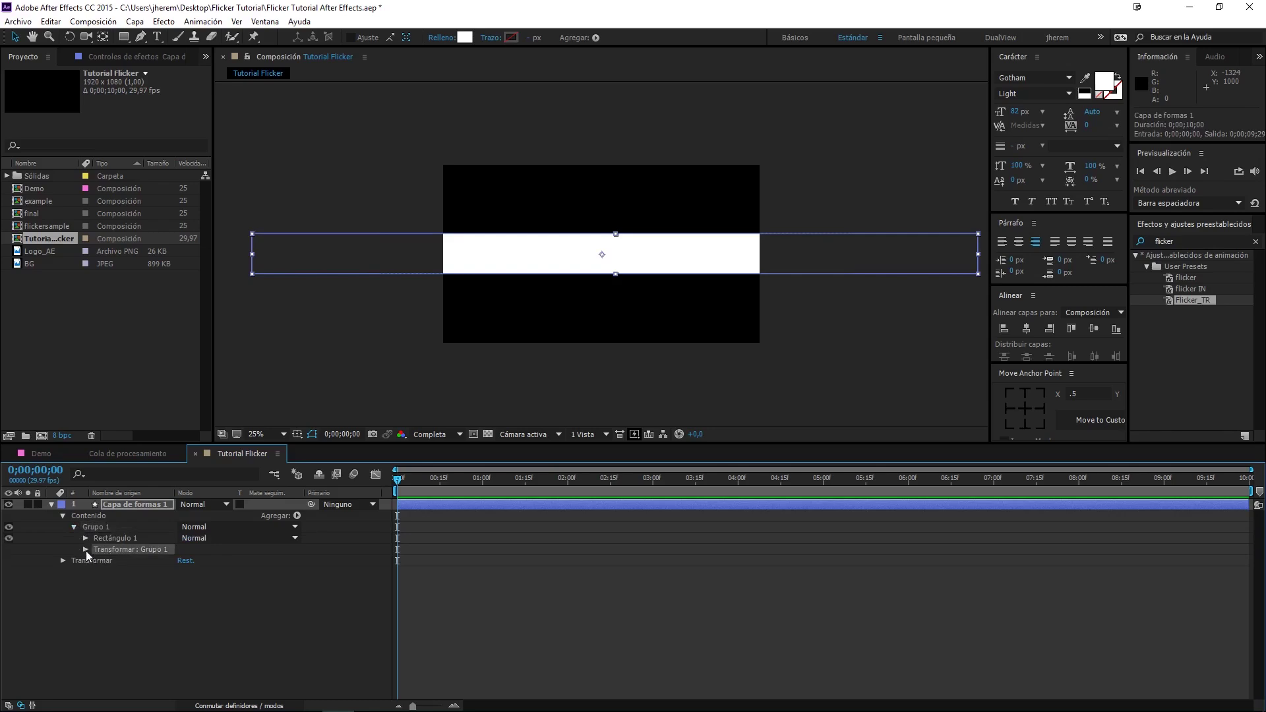
left_click(86, 550)
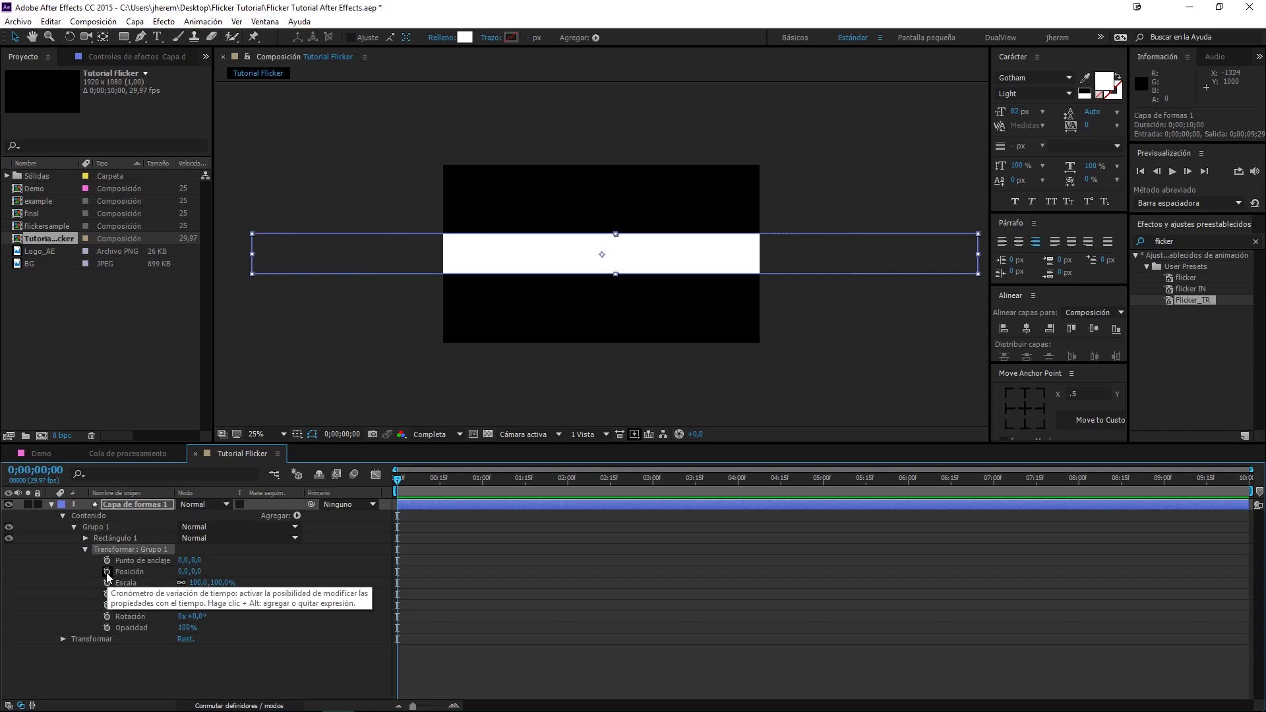
Step: Give Grupo 1's Position the expression wiggle(10,500) and preview the jittering bar
left_click(108, 573, "alt")
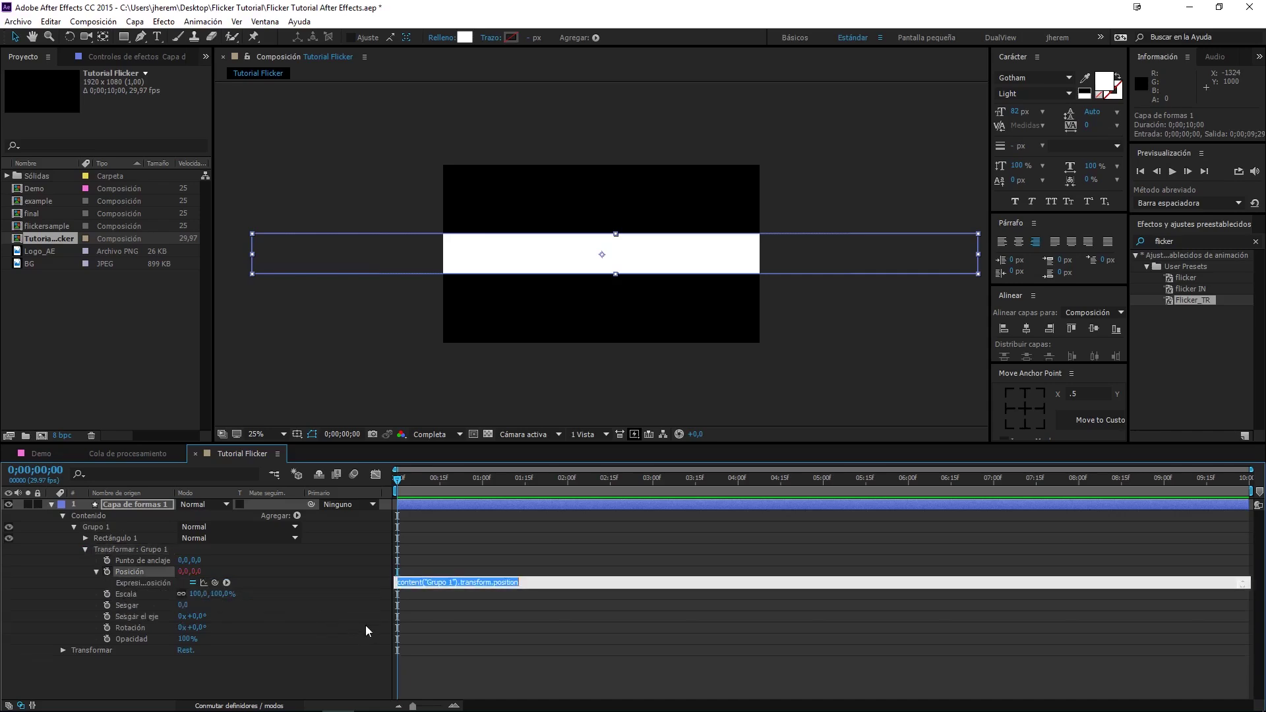
type("wiggle(")
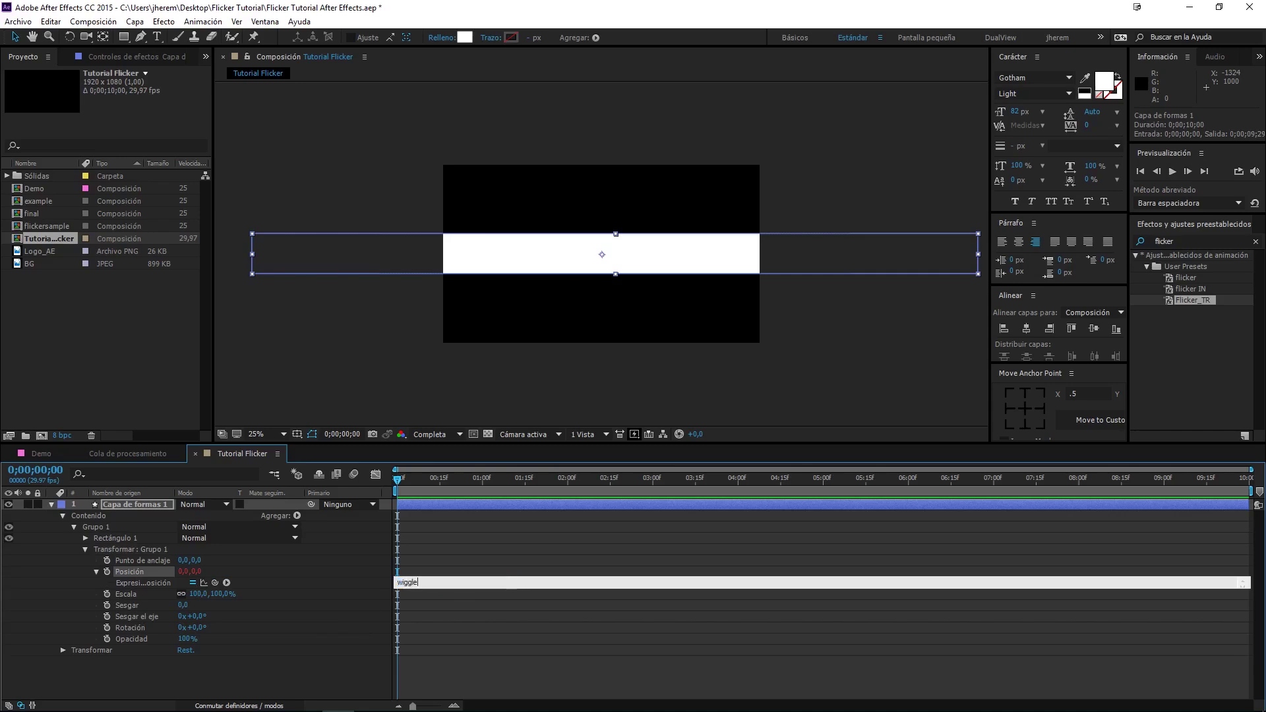
type("10,500)")
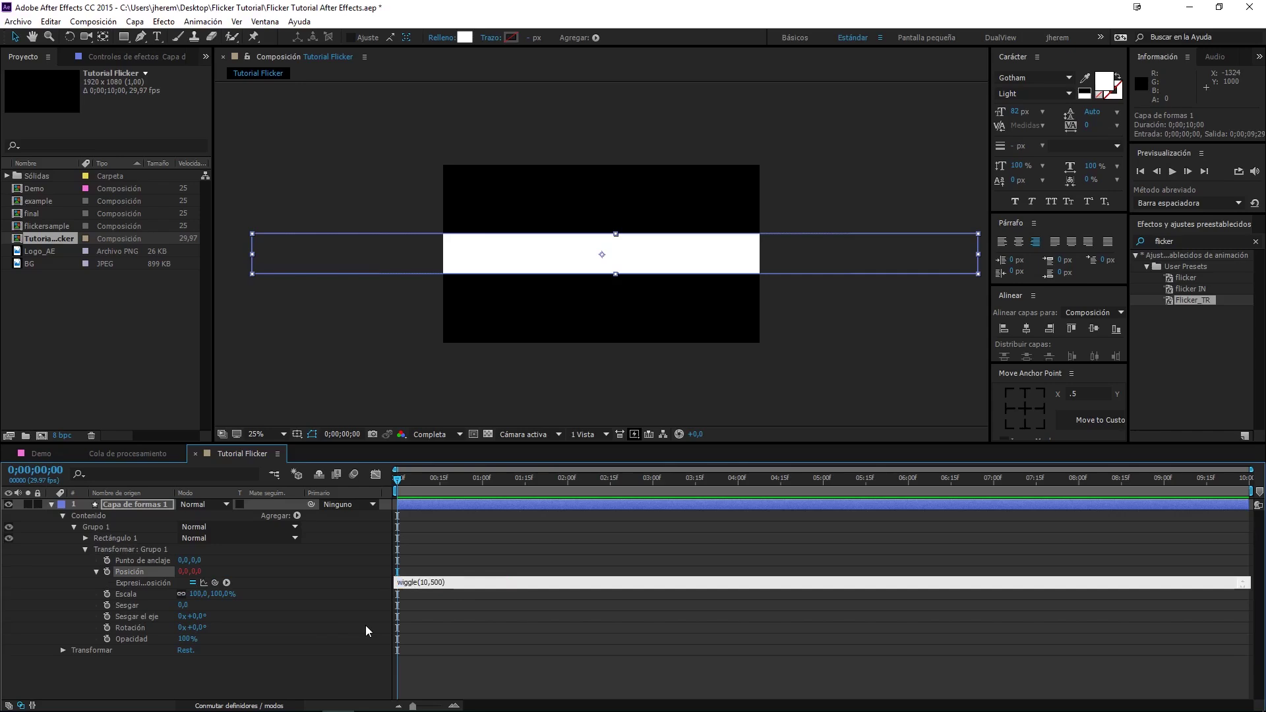
left_click(365, 625)
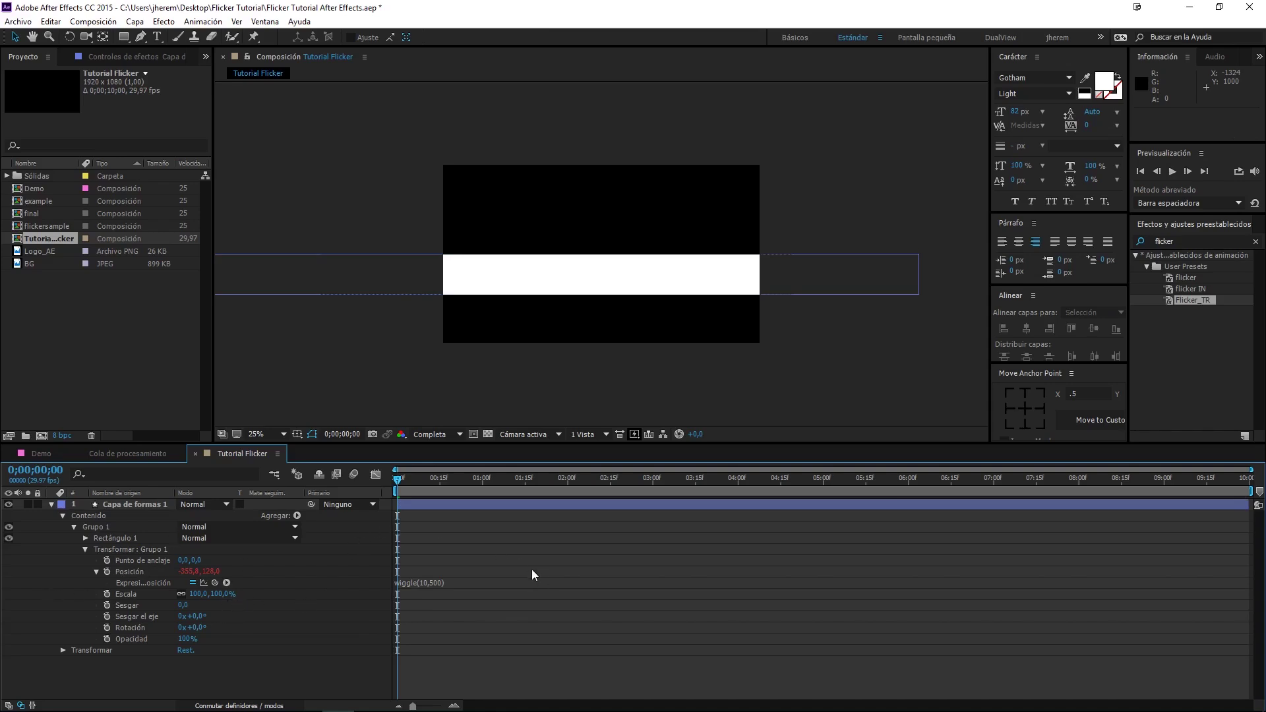
key("space")
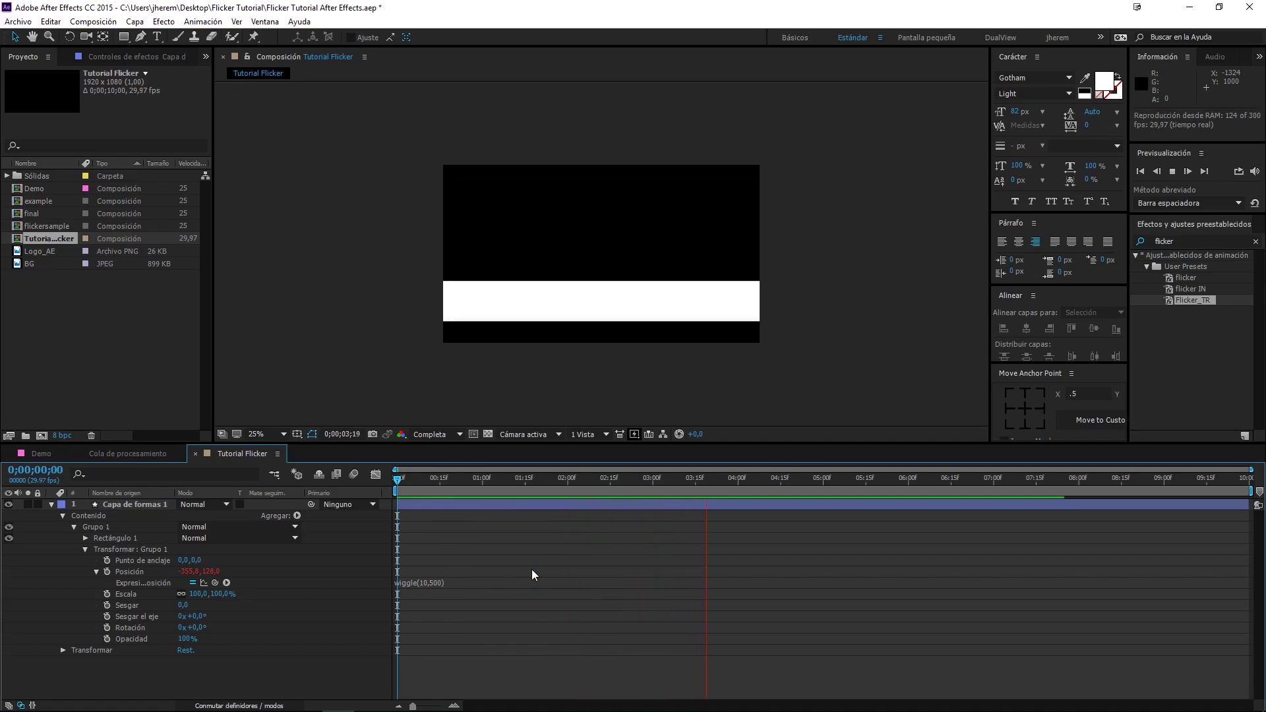
left_click(126, 504)
left_click(74, 526)
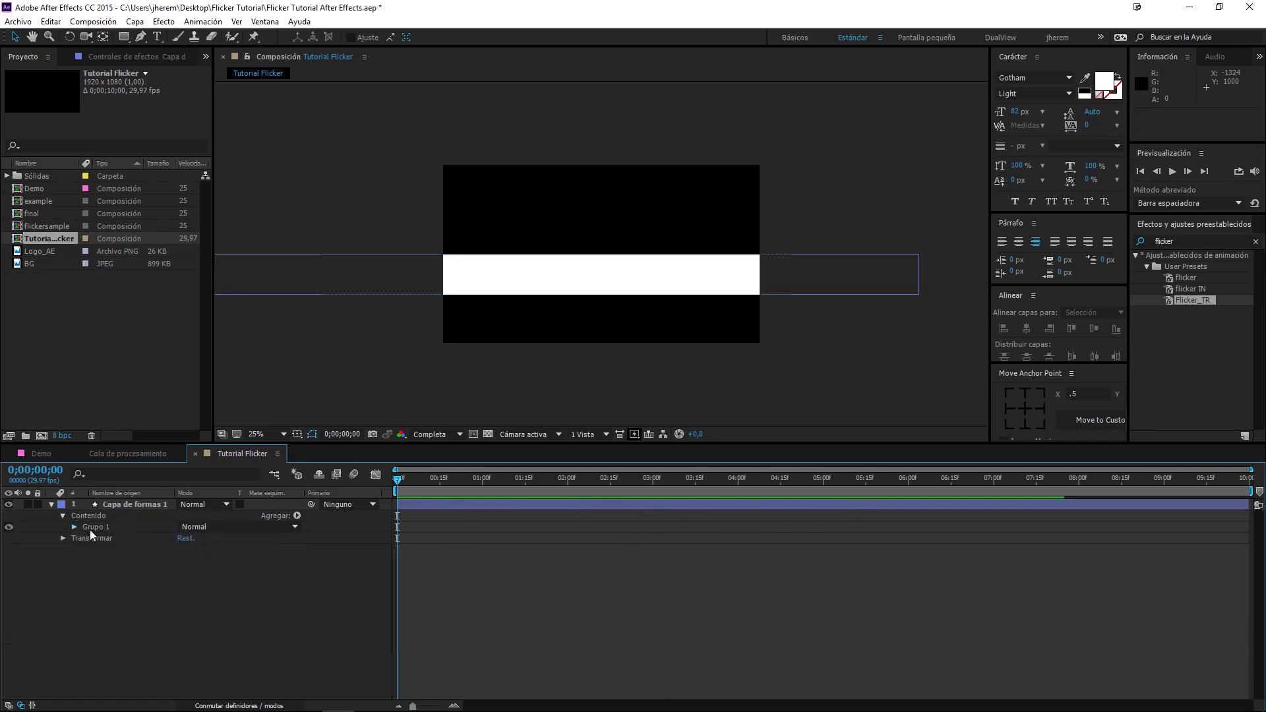
Step: Duplicate Grupo 1 into four wiggling bar groups and preview them
left_click(93, 527)
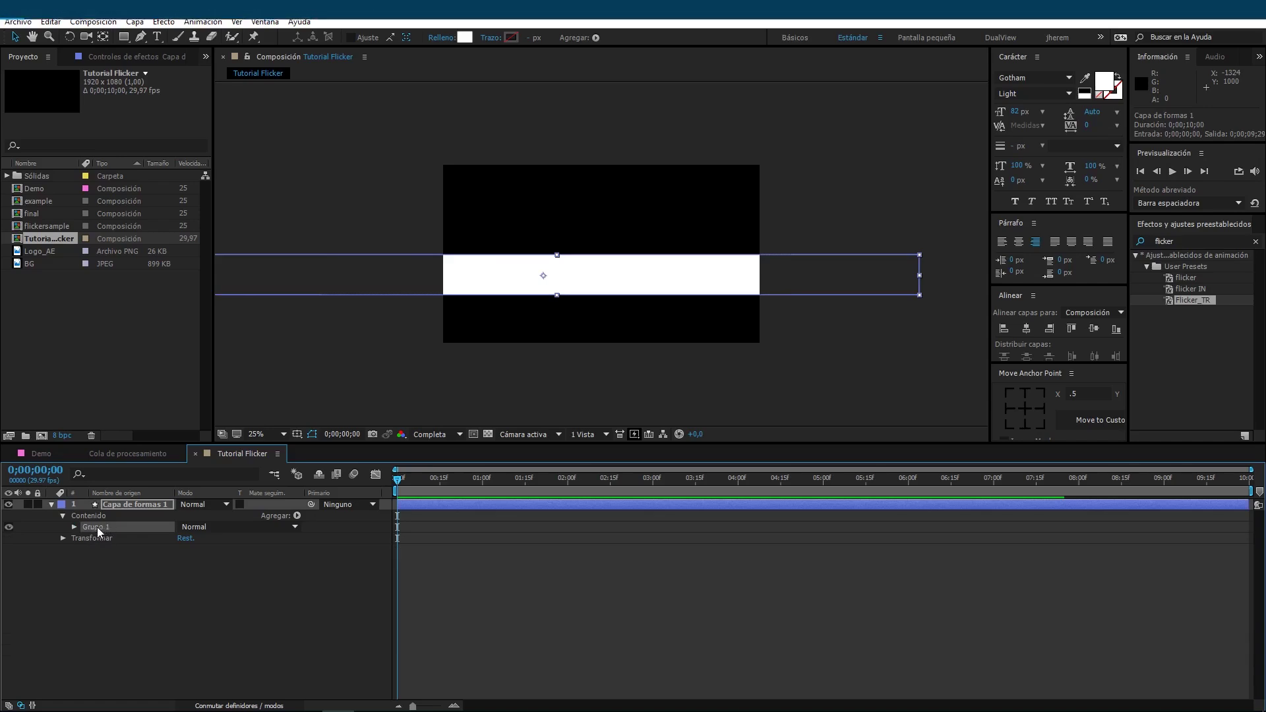
key("ctrl+d")
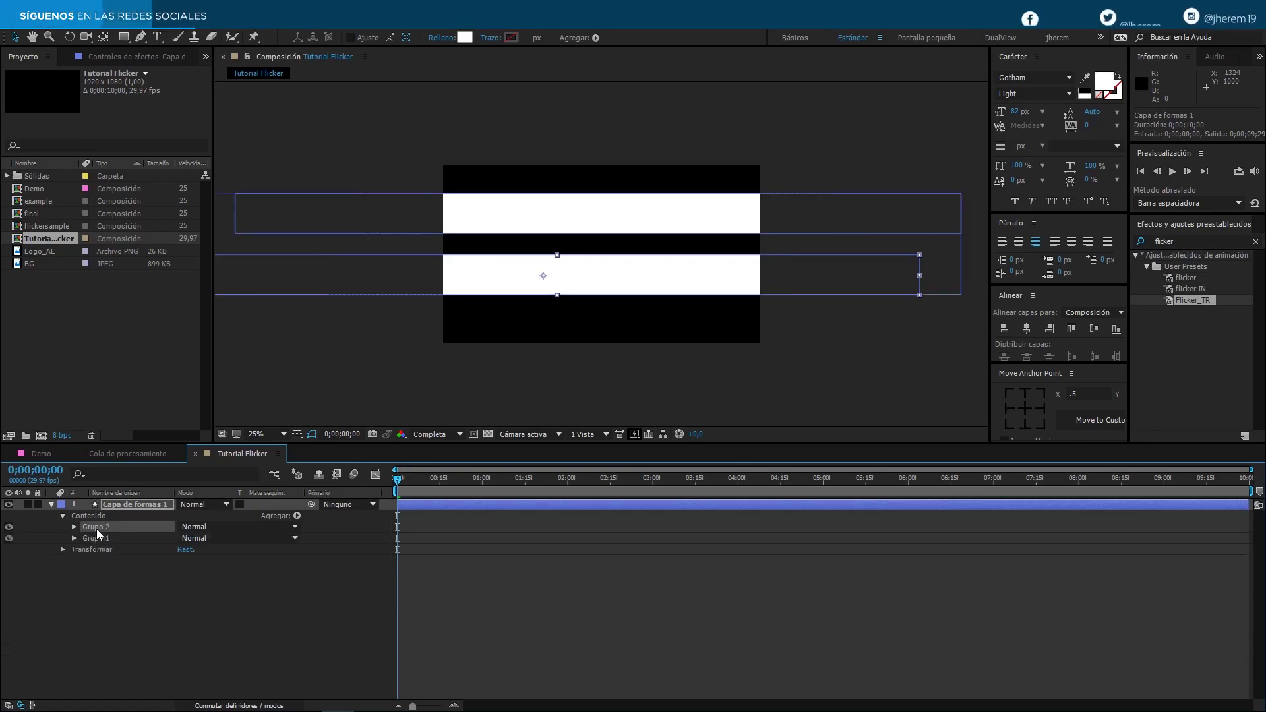
key("ctrl+d")
key("ctrl+d")
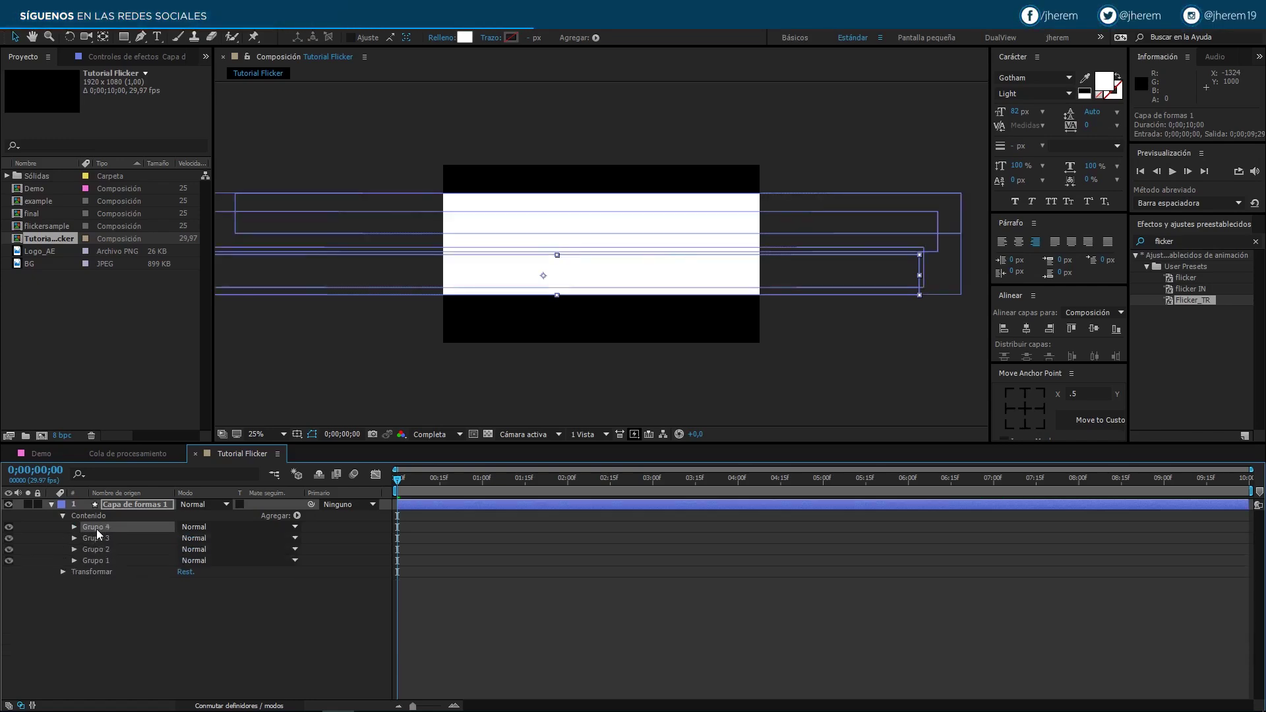
left_click(368, 621)
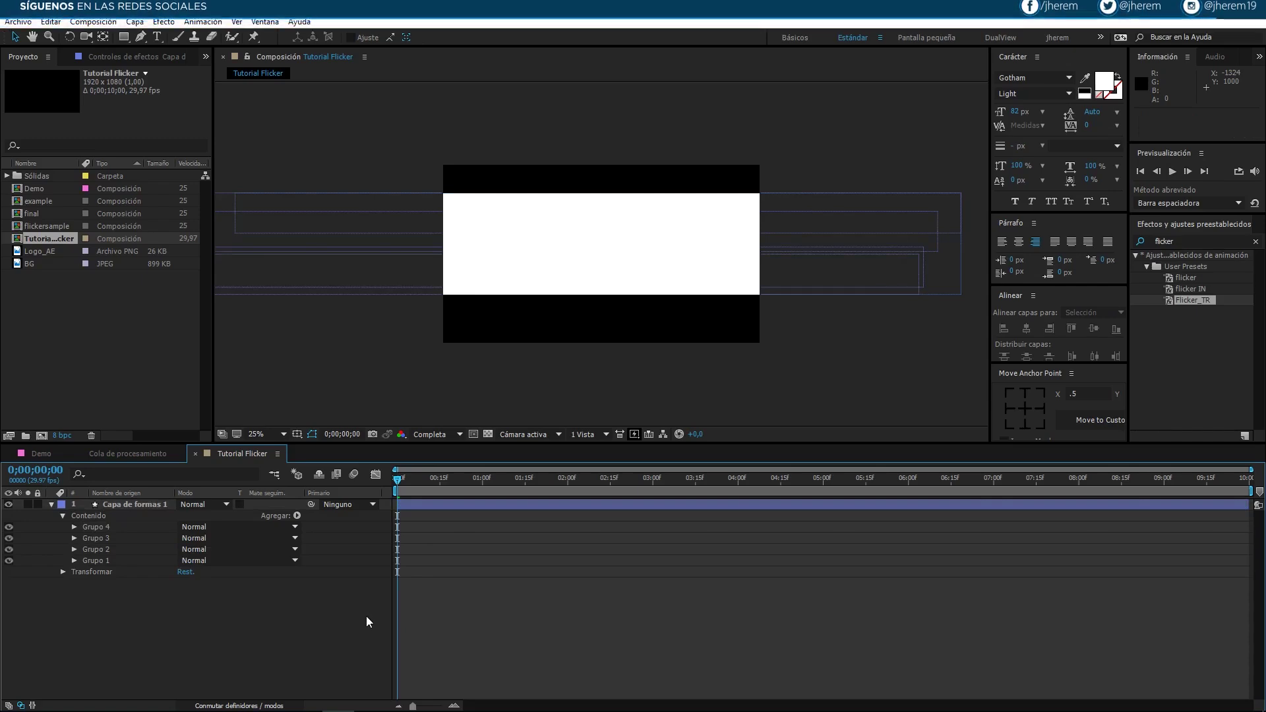
key("space")
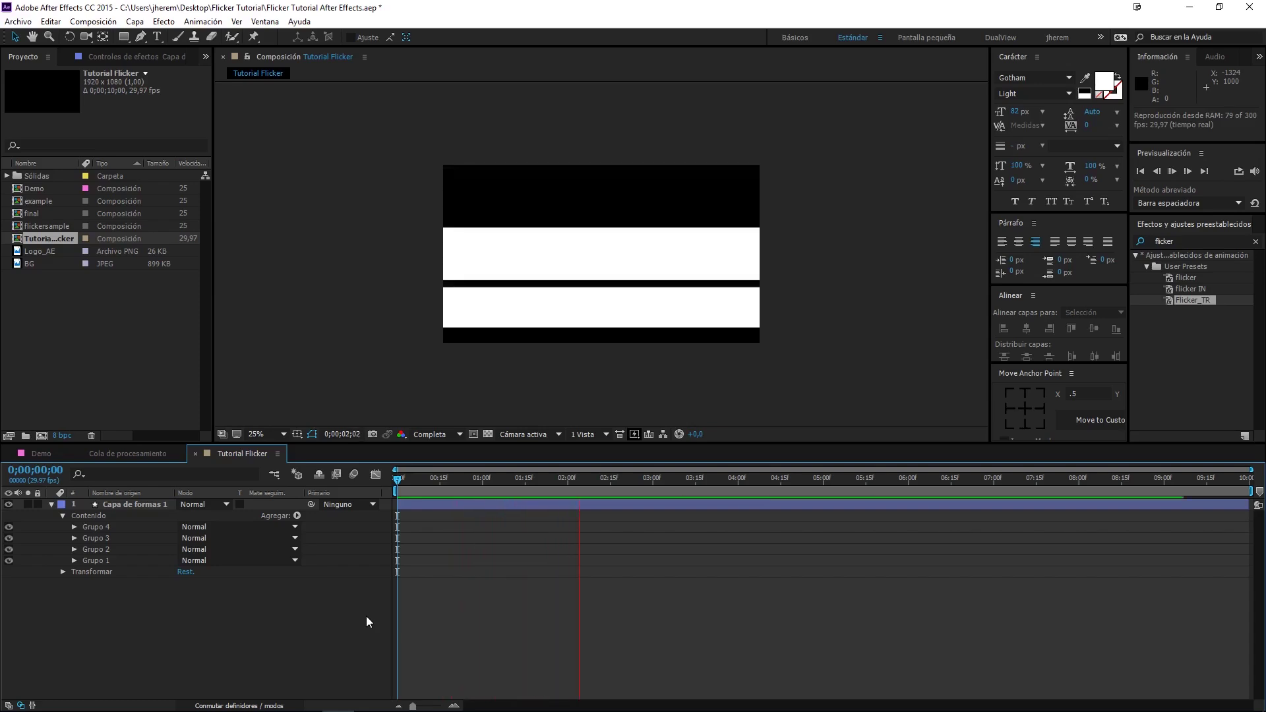
key("space")
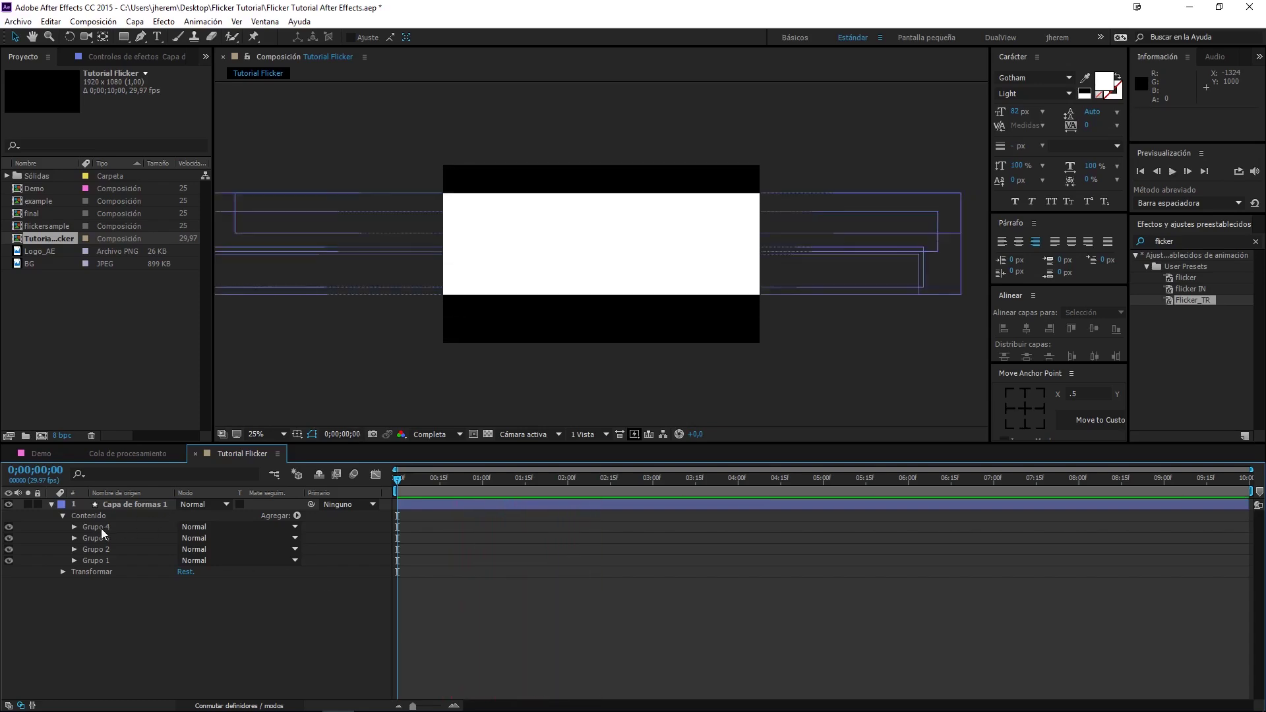
Step: Thin Grupo 4's bar and shrink the second group's bar to open a black gap, then preview
left_click(102, 529)
left_click_drag(557, 256, 558, 273)
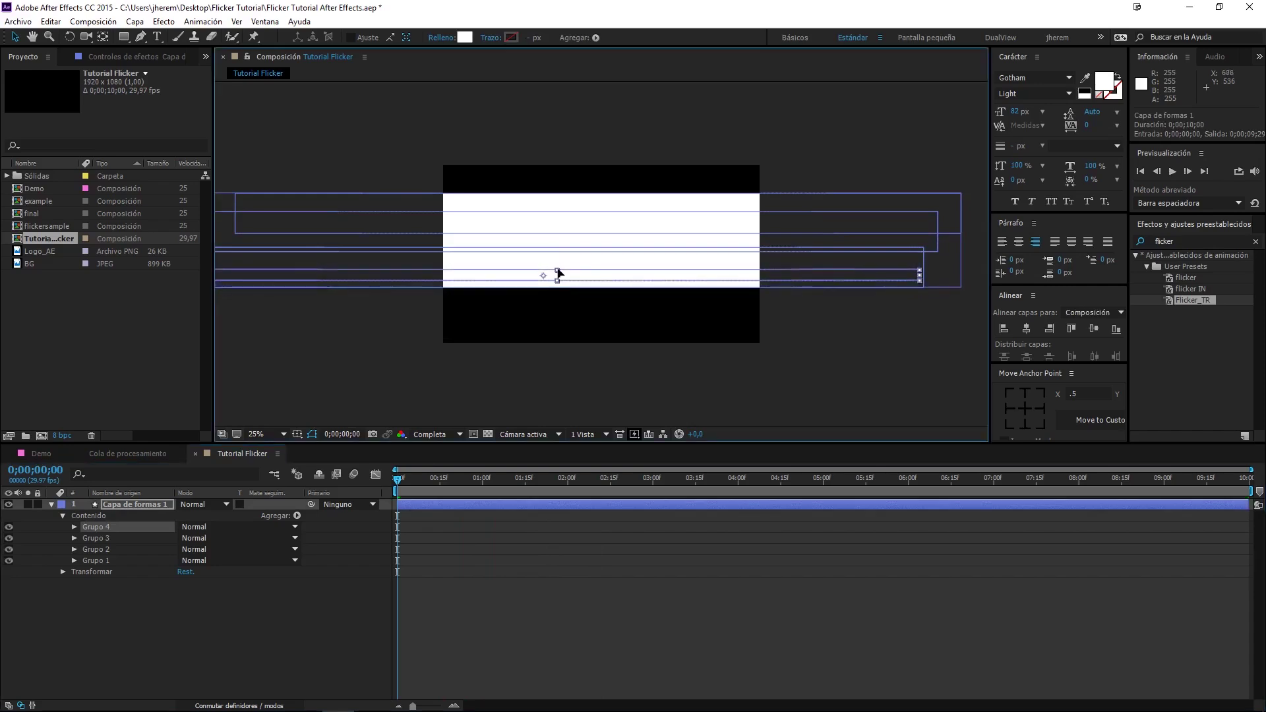
left_click(95, 549)
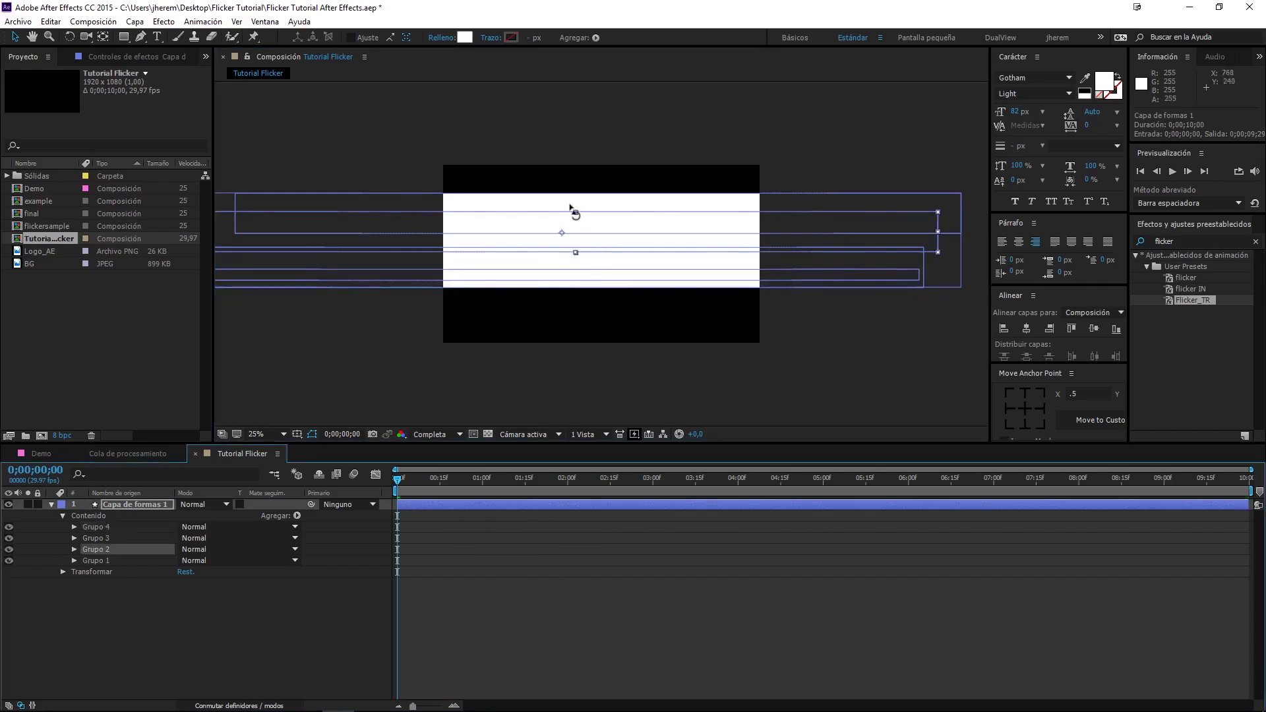
left_click_drag(574, 211, 575, 226)
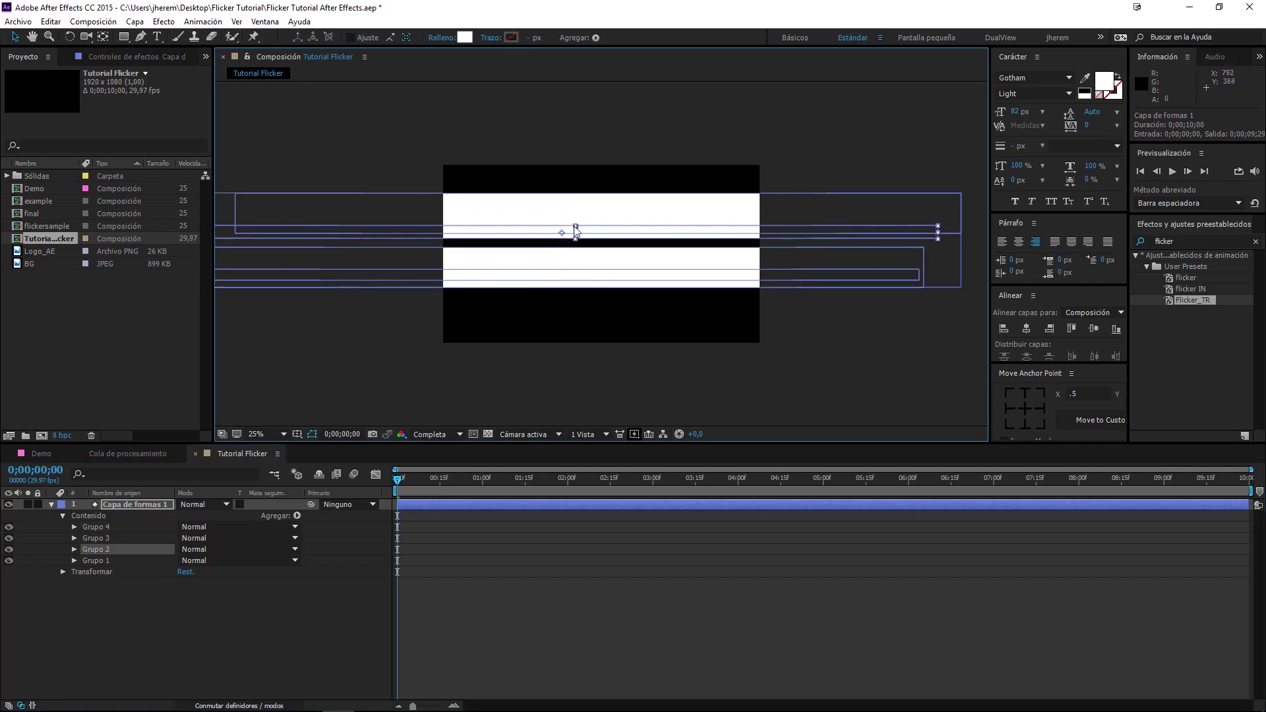
left_click(398, 487)
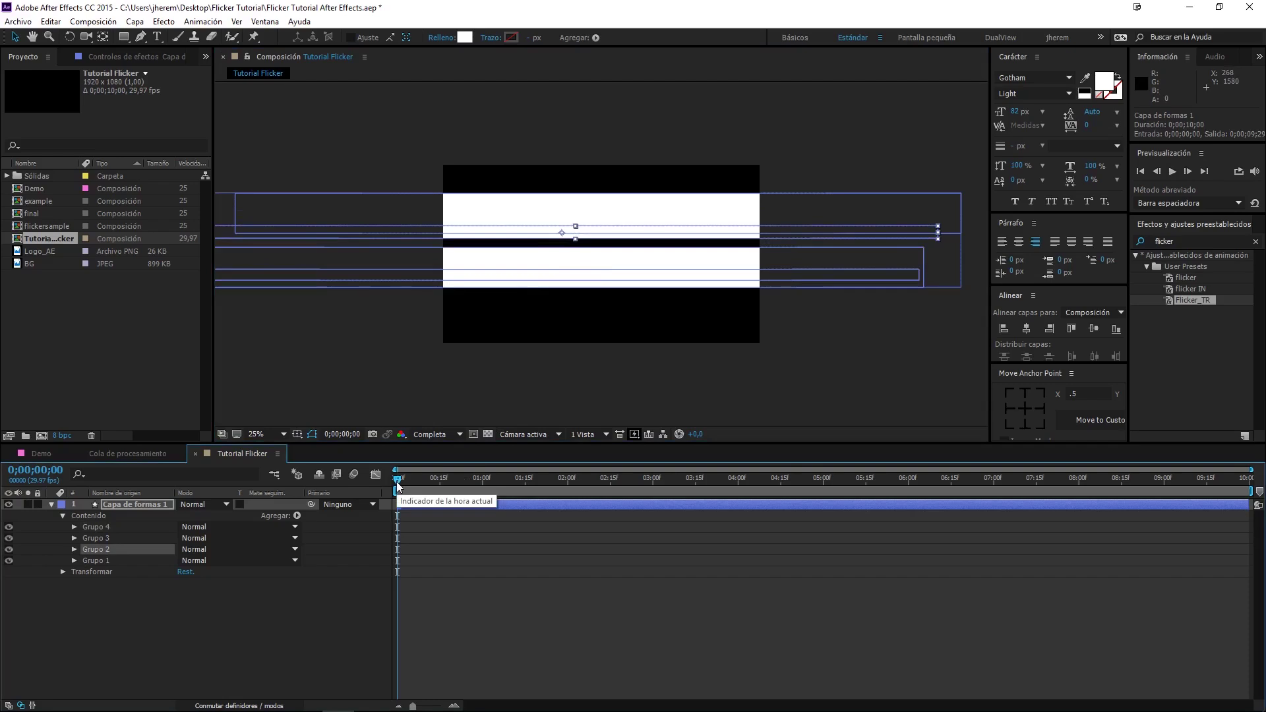
key("space")
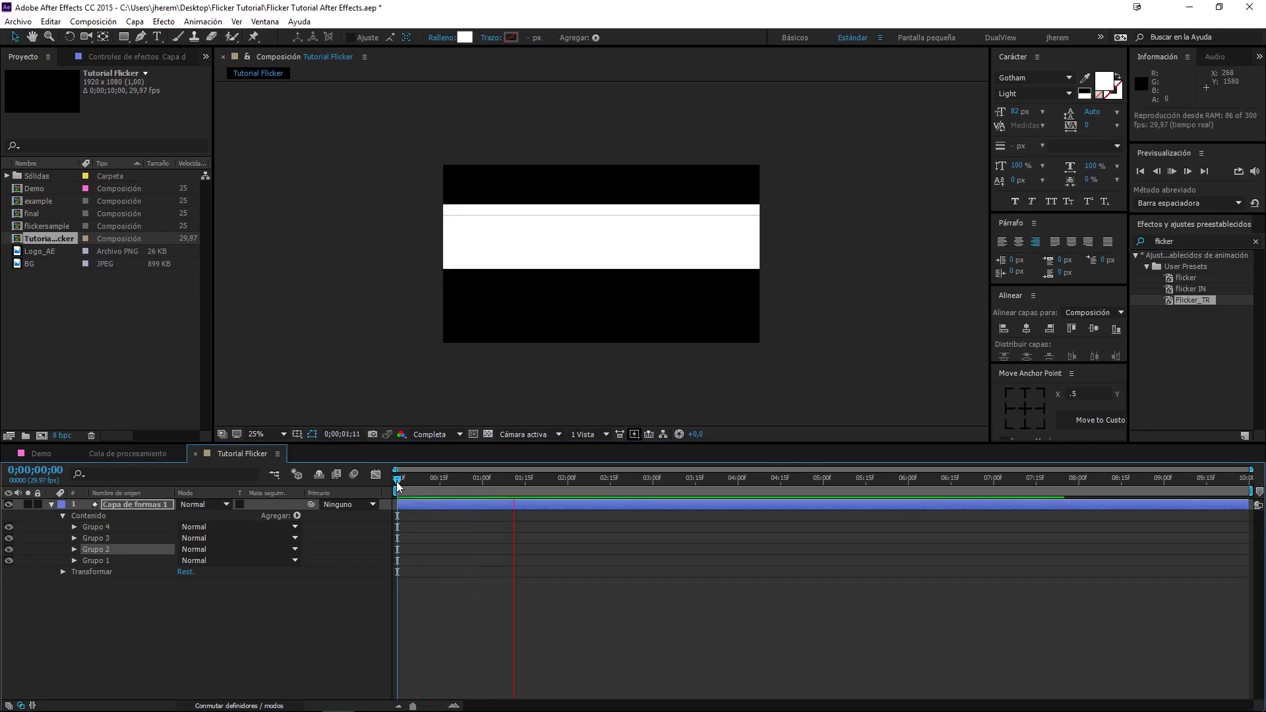
key("space")
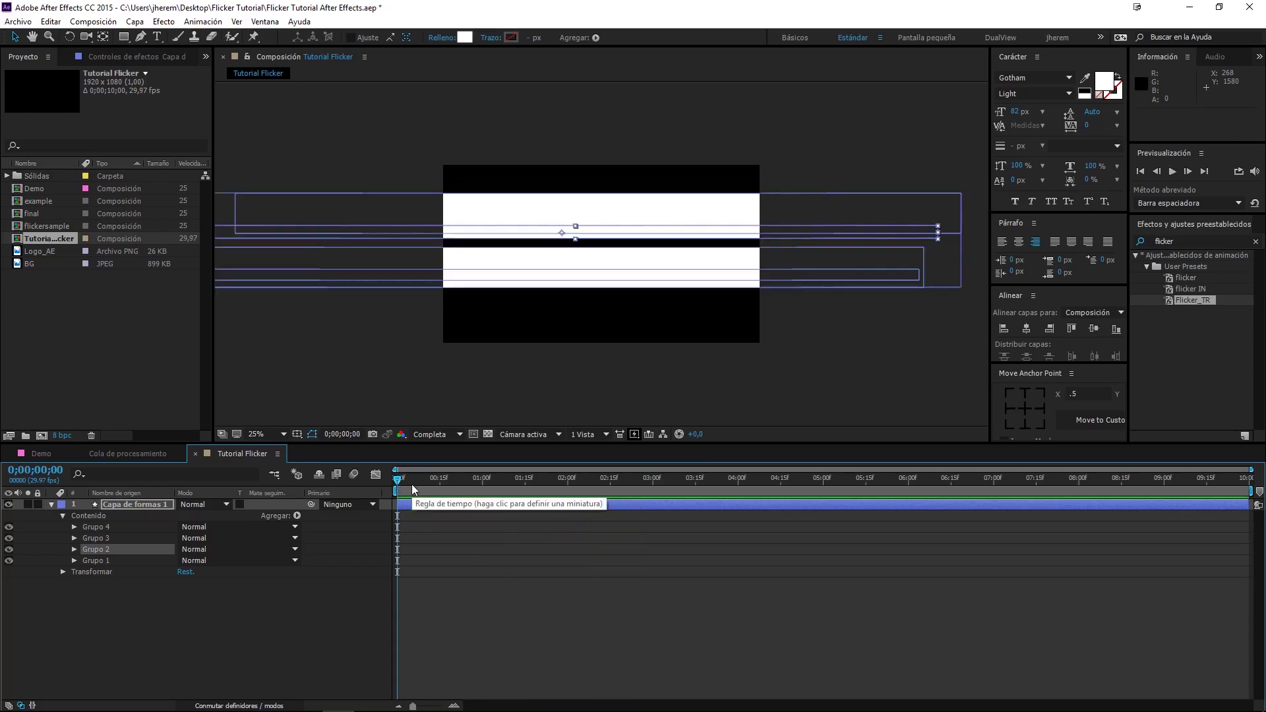
left_click(50, 504)
left_click(126, 554)
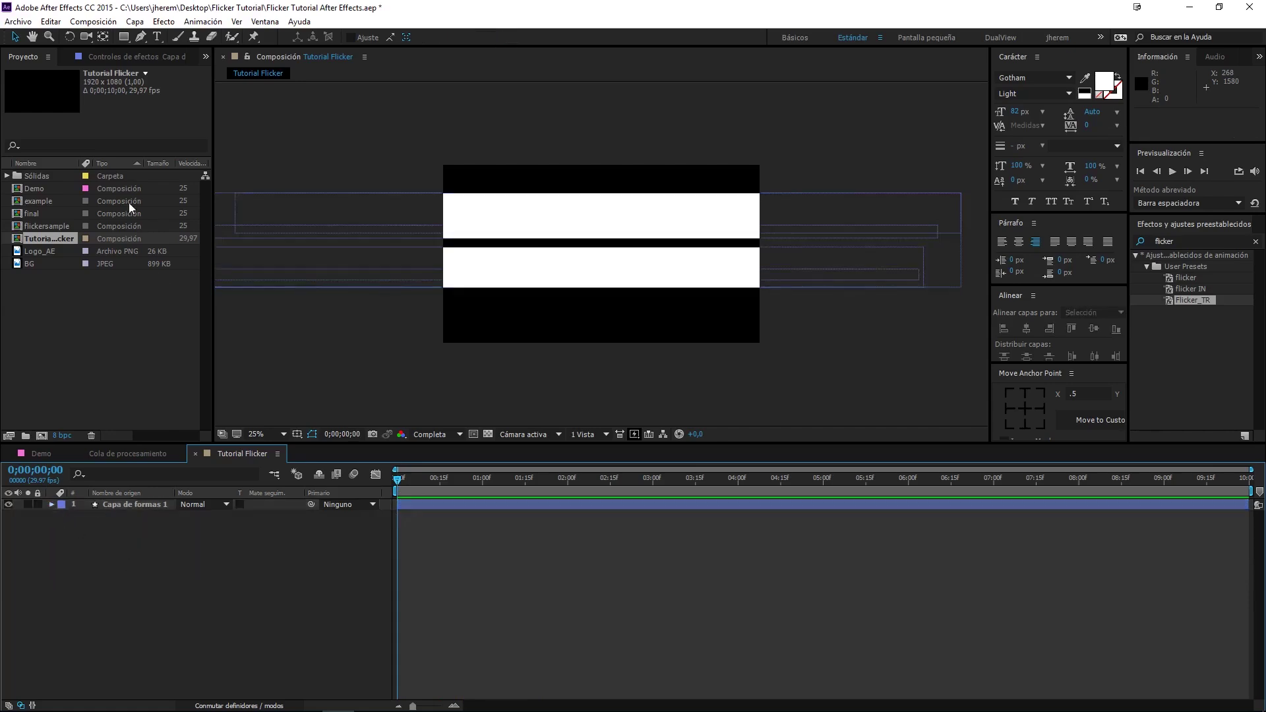
Step: Hide the bars layer and create a text layer reading FLICKER
left_click(7, 504)
left_click(157, 37)
left_click(579, 244)
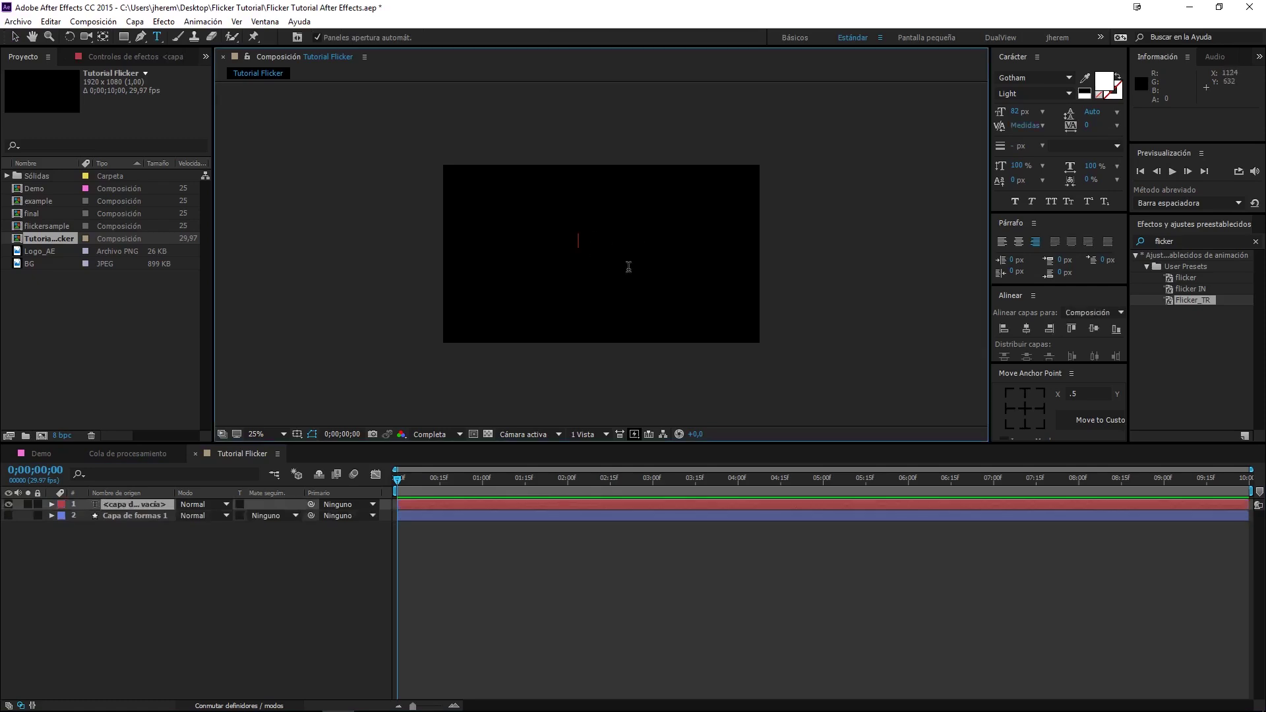
key("Caps_Lock")
type("FLICKER")
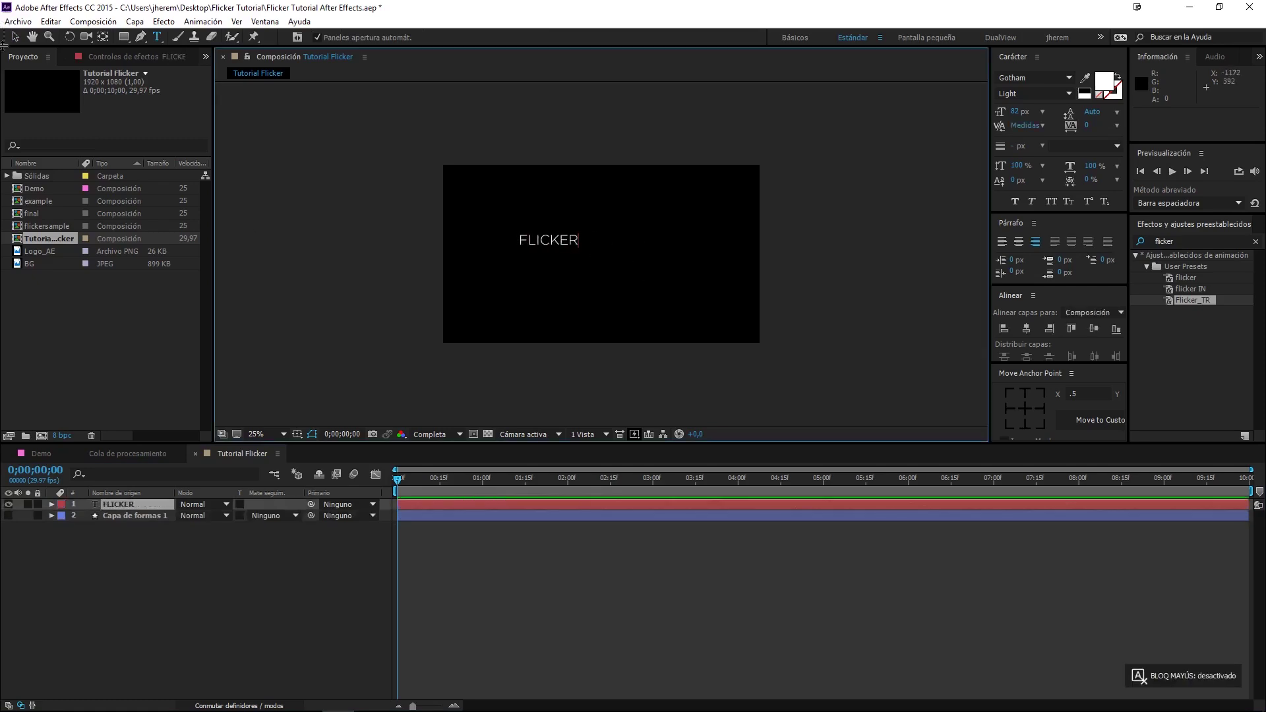
left_click(15, 37)
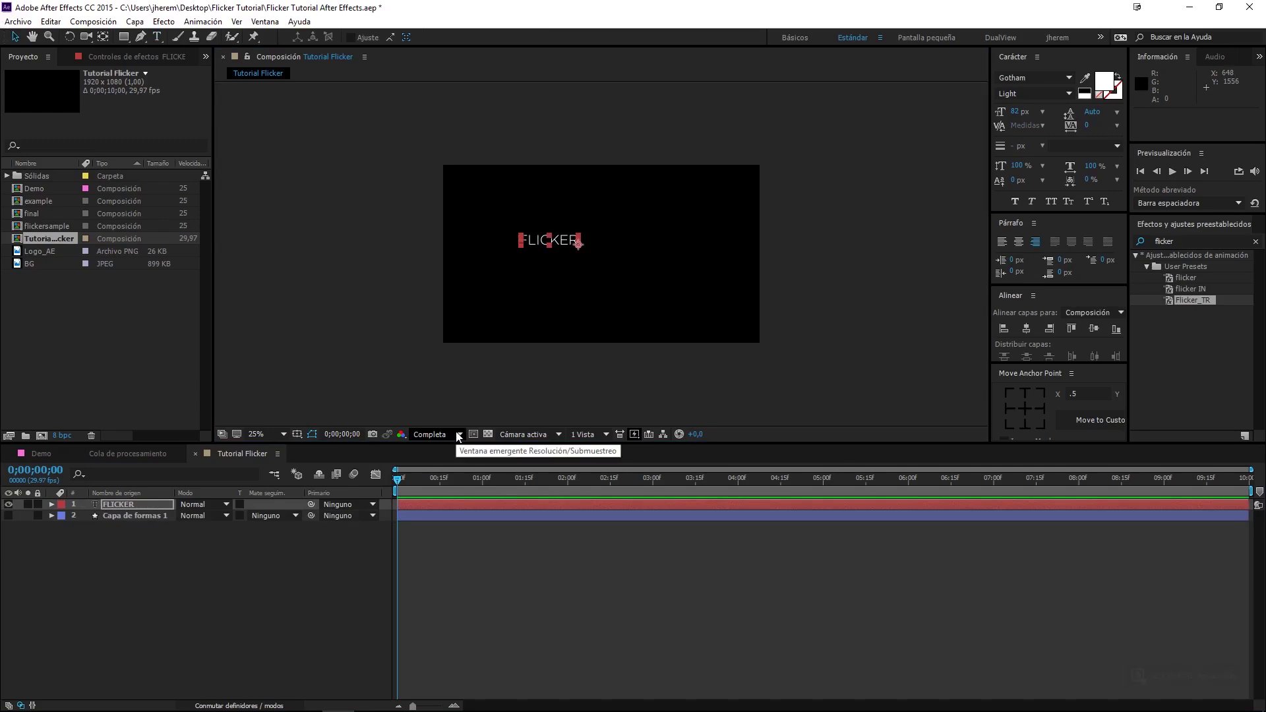
key("shift+slash")
Step: Make the FLICKER text bold, yellow FFFC00, and centred in the composition
left_click(1070, 93)
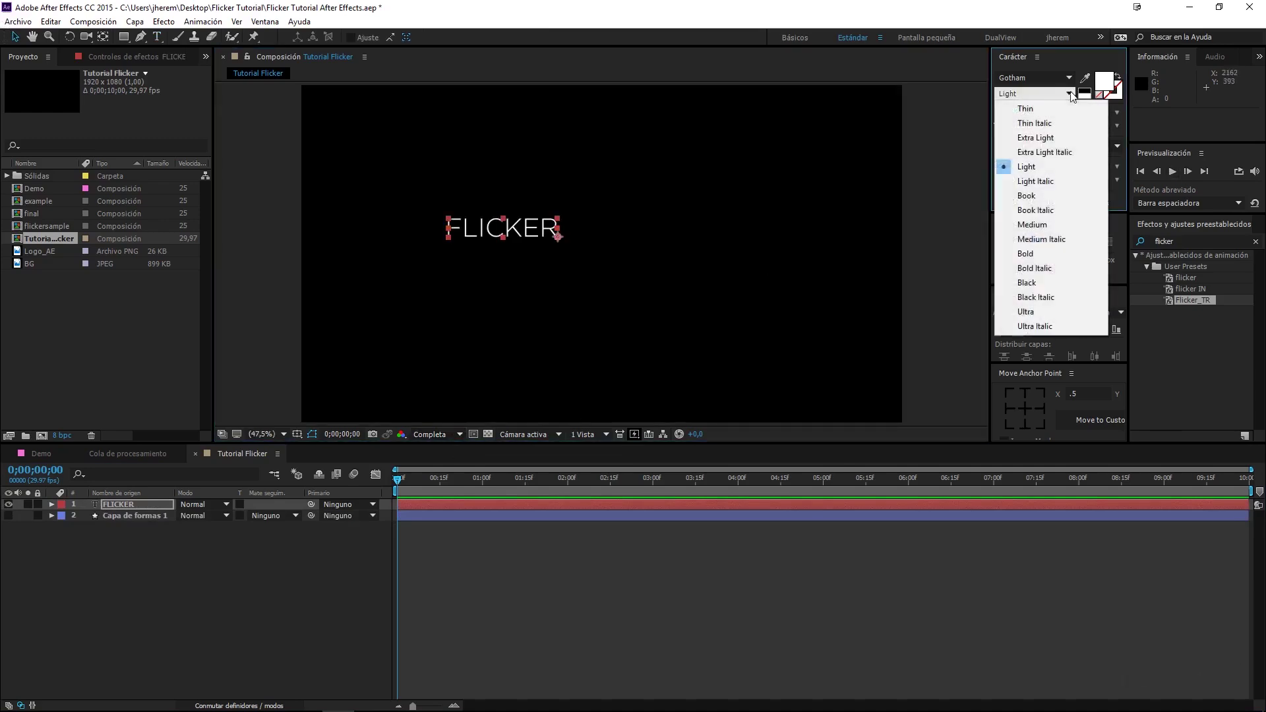
left_click(1042, 263)
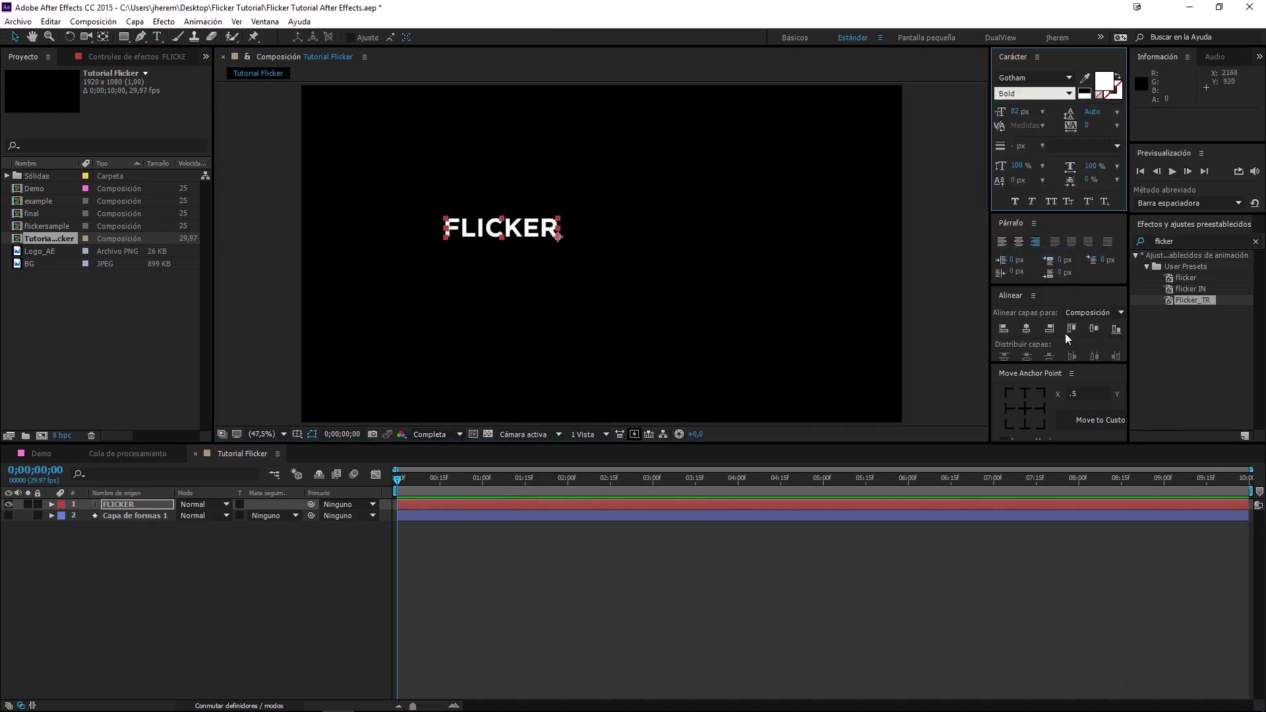
left_click(1030, 329)
left_click(1094, 328)
left_click(1103, 81)
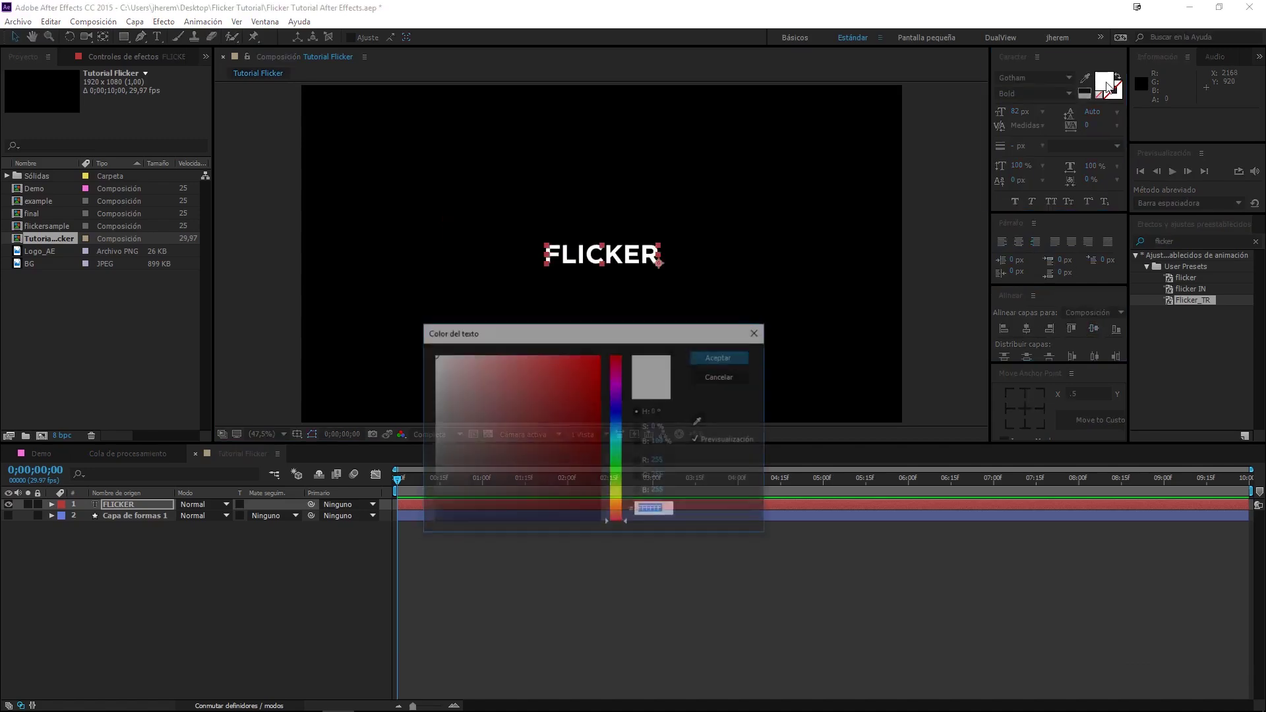
type("FFFC00")
key("Tab")
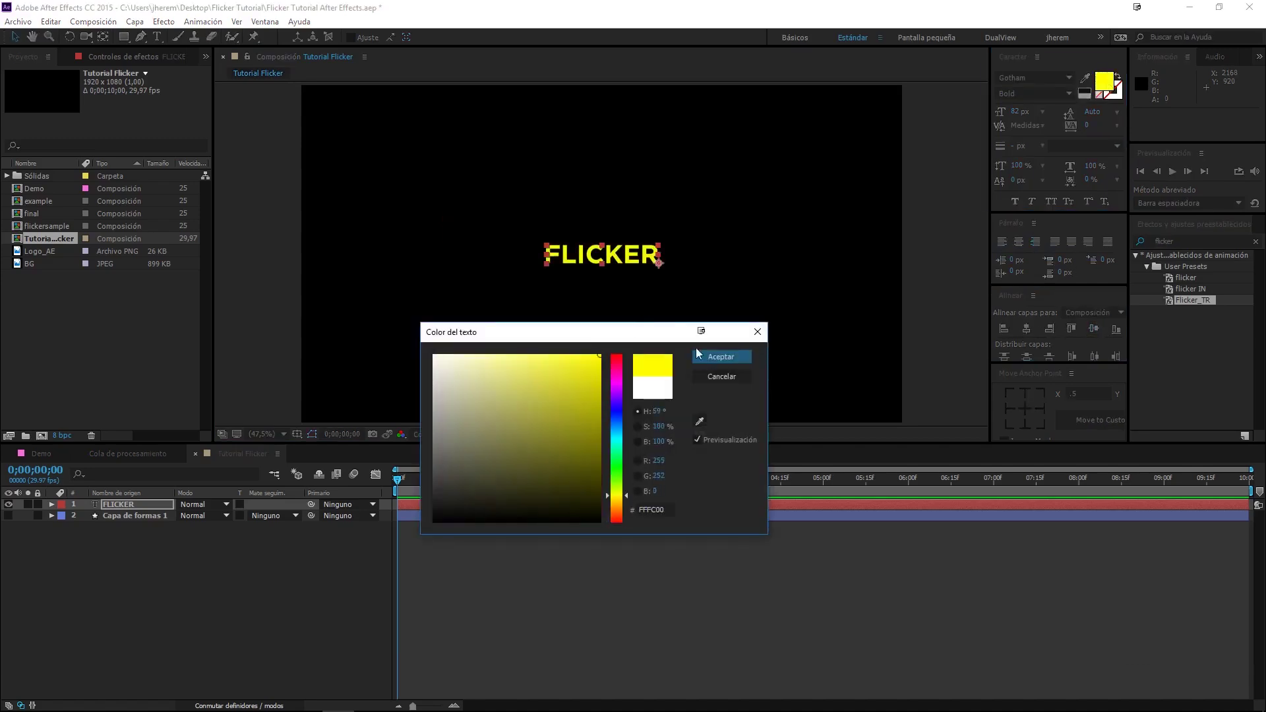
left_click(722, 357)
Step: Enlarge FLICKER to 166 px, re-centre it, and stack it below the shape layer
left_click_drag(1006, 110, 1060, 144)
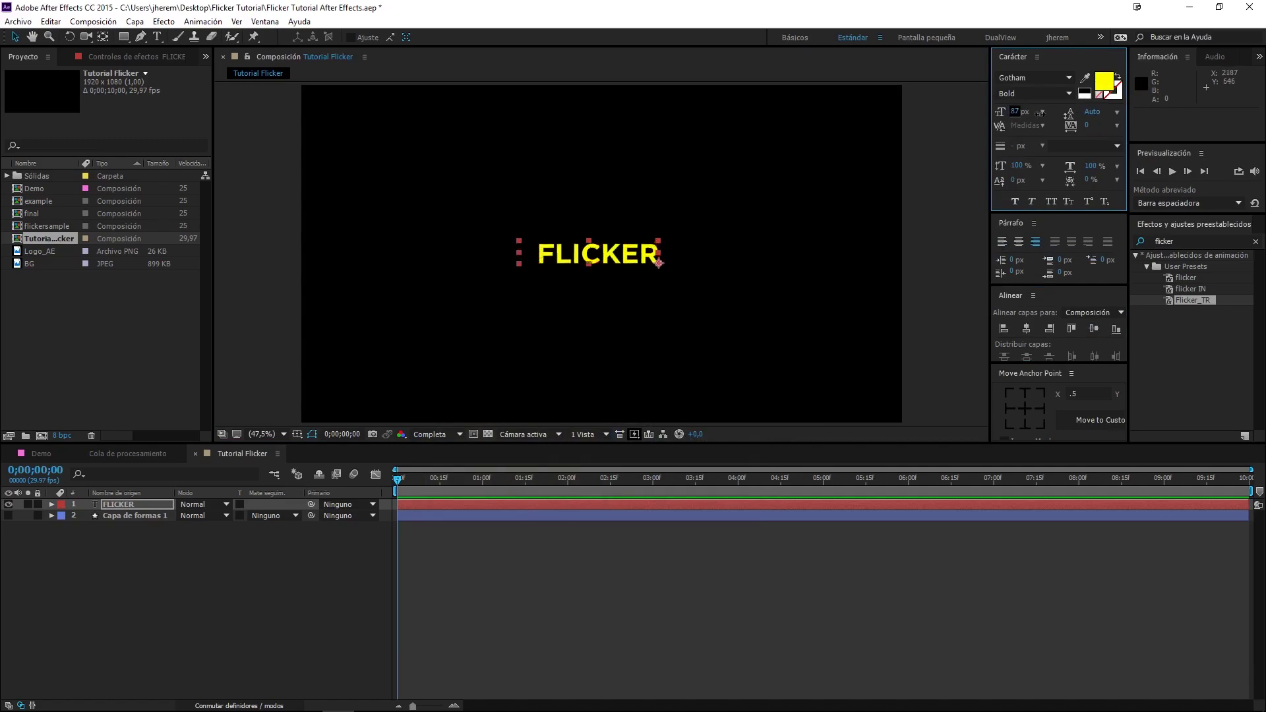
left_click(1027, 330)
left_click(1094, 329)
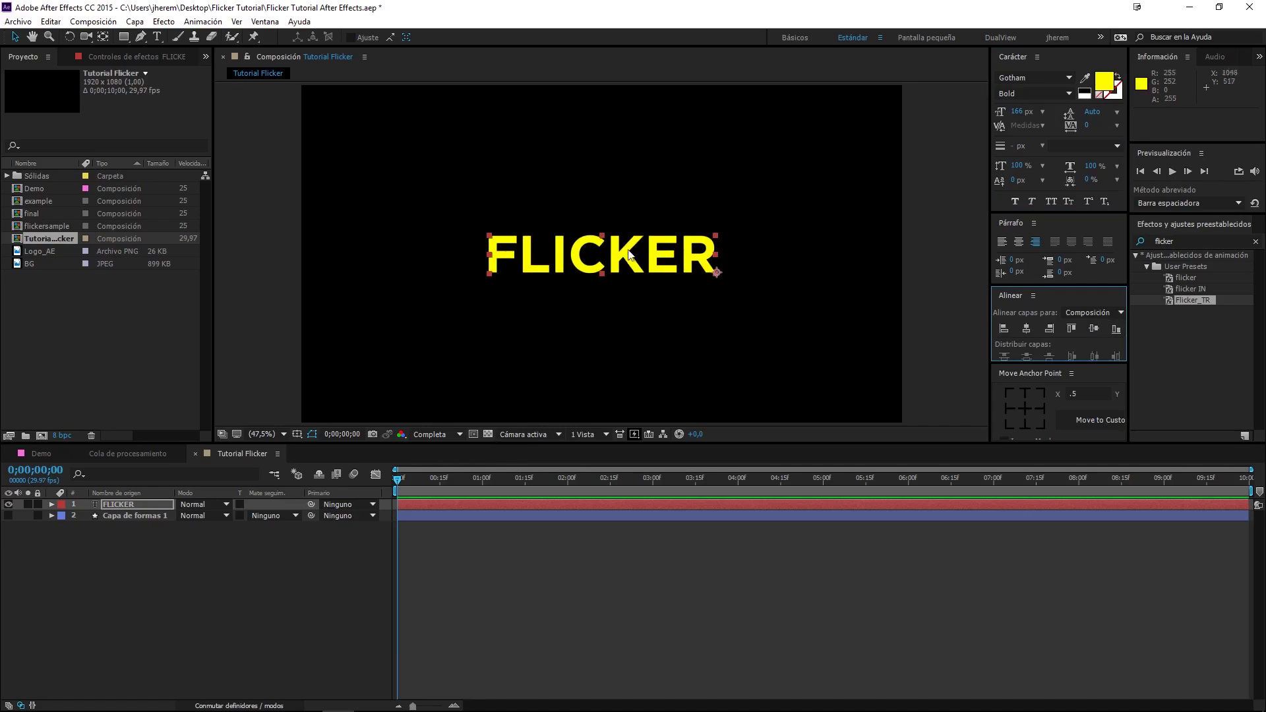
left_click_drag(620, 257, 584, 247)
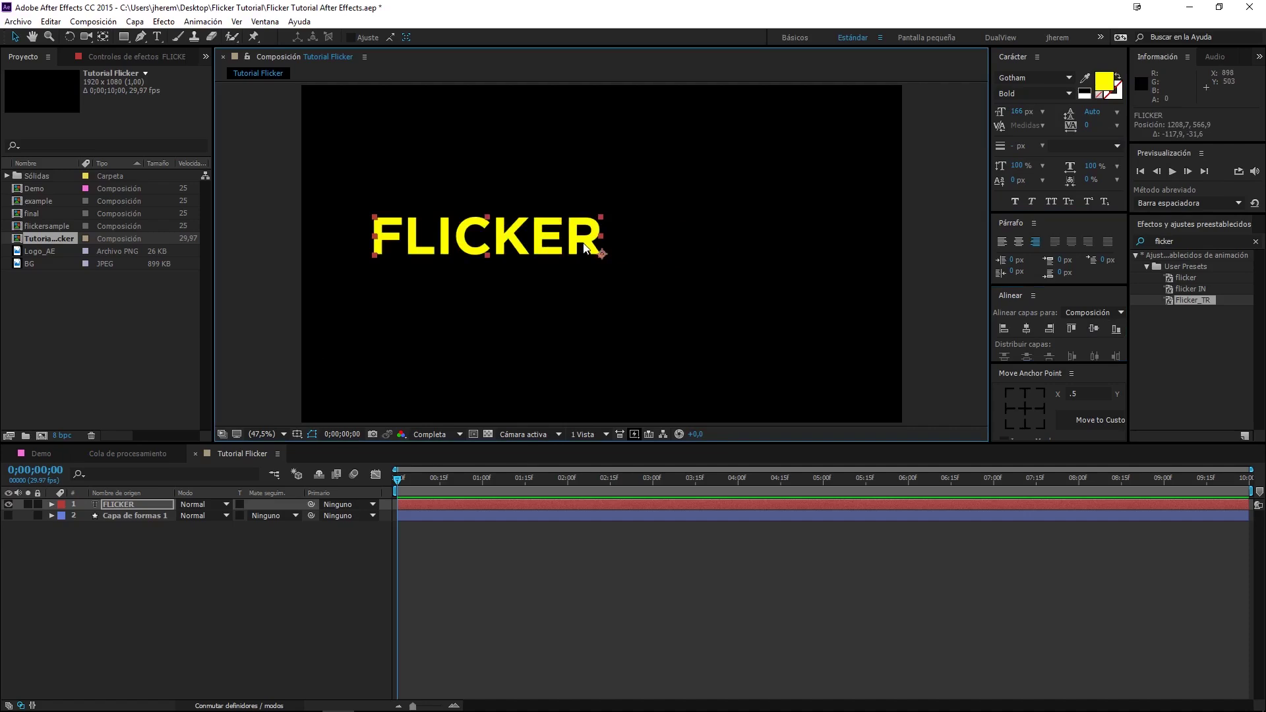
left_click(1027, 328)
left_click(1094, 329)
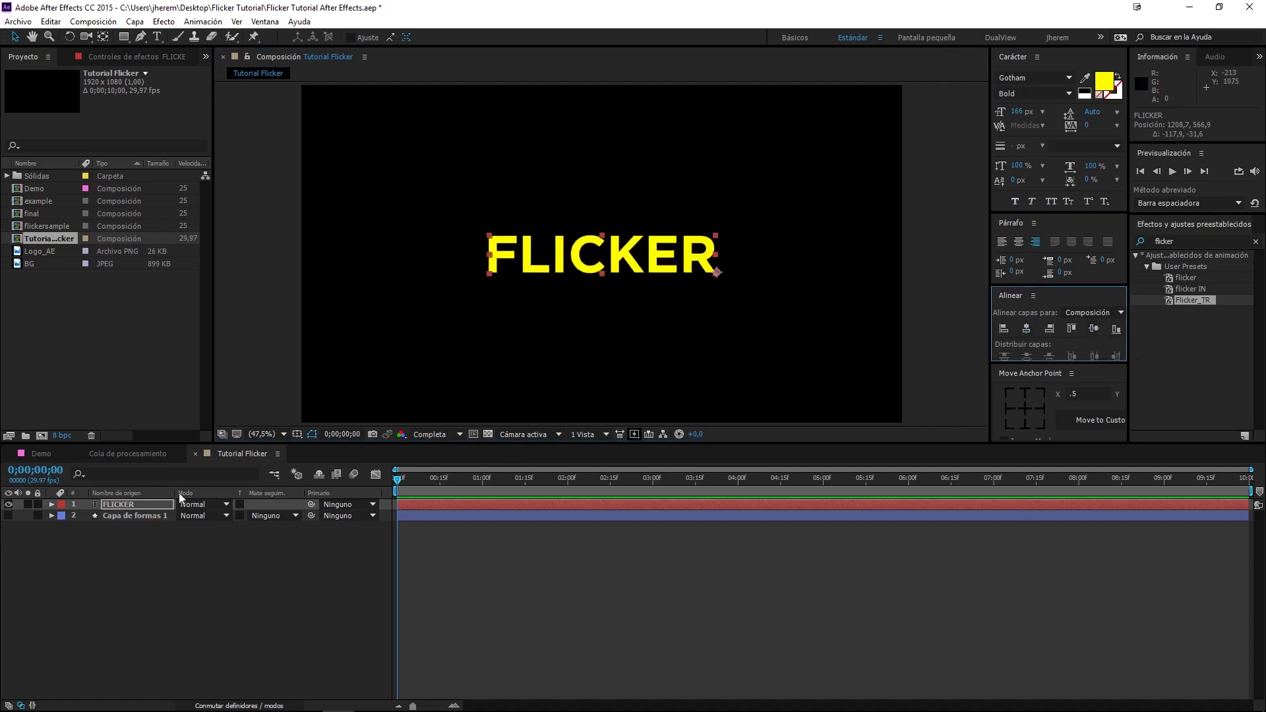
left_click_drag(125, 504, 116, 525)
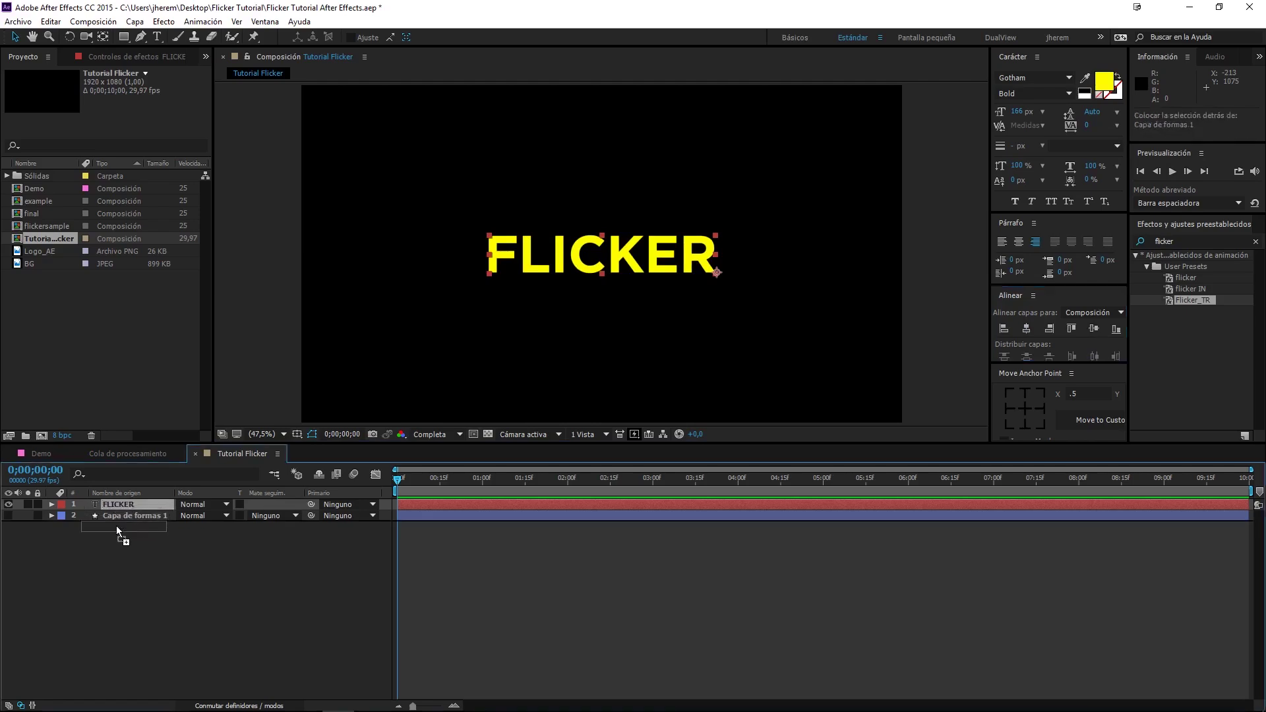
left_click(137, 505)
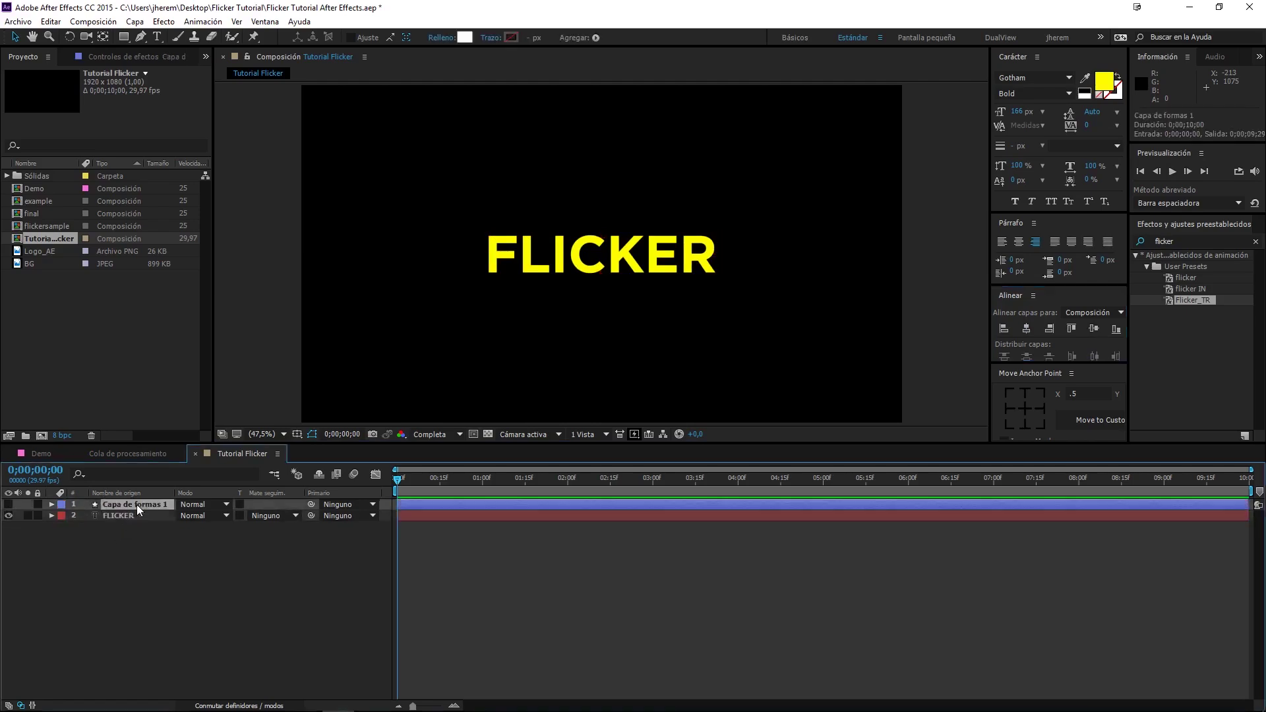
Step: Rename the shape layer to 'transicion flicker'
key("Return")
type("fl")
key("BackSpace")
type("efecto flick")
key("BackSpace")
key("BackSpace")
key("BackSpace")
key("BackSpace")
key("BackSpace")
key("BackSpace")
type("cion flicke")
left_click(141, 516)
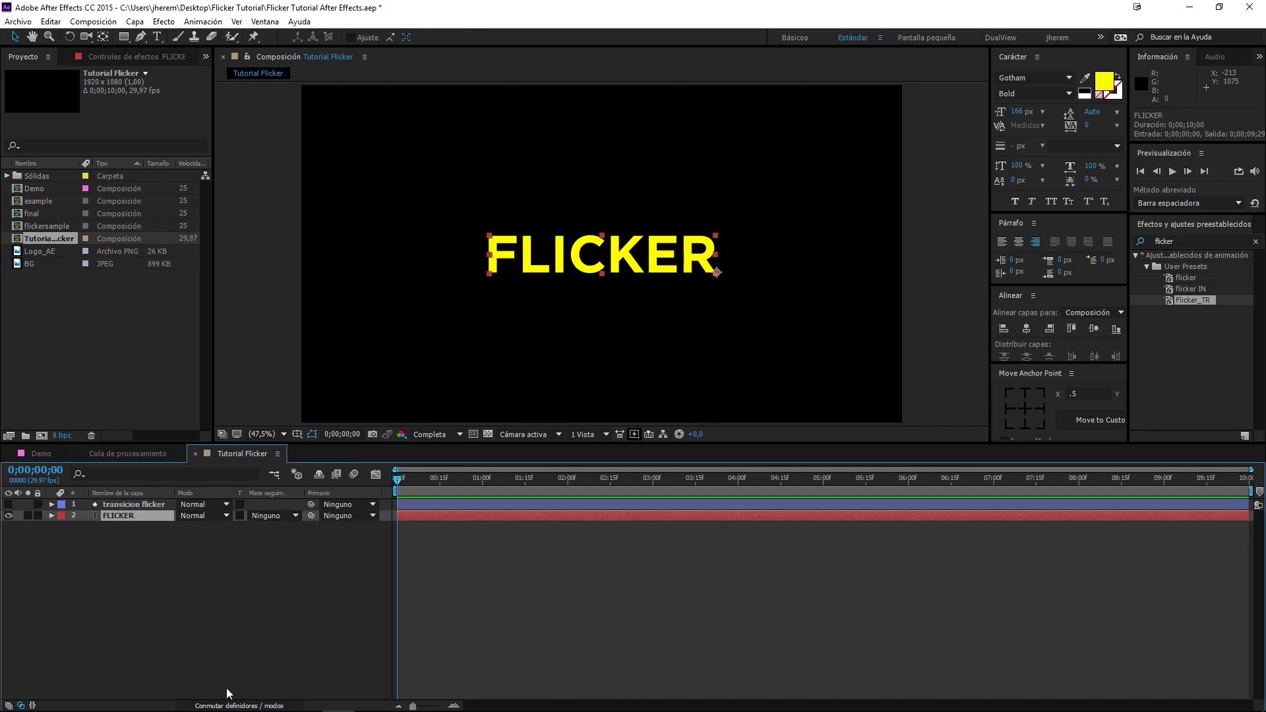
Step: Set FLICKER's track matte to Alpha Inverted from transicion flicker and preview the reveal
left_click(226, 706)
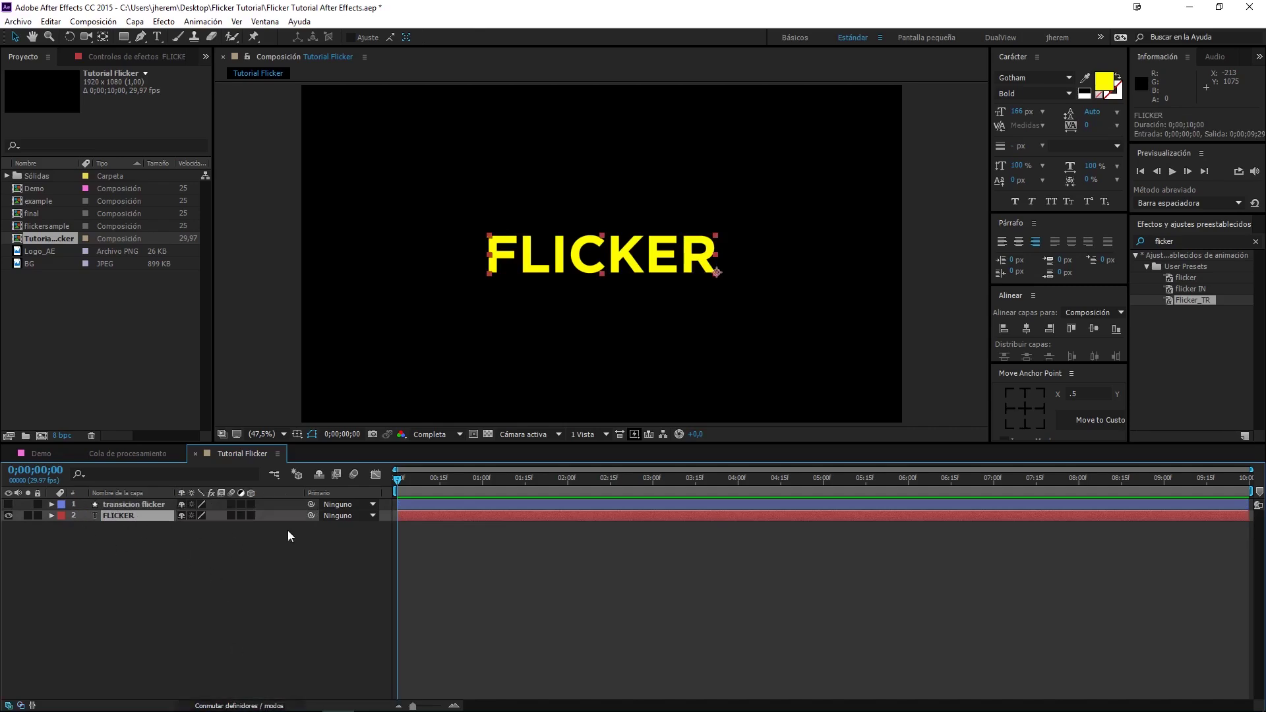
left_click(231, 705)
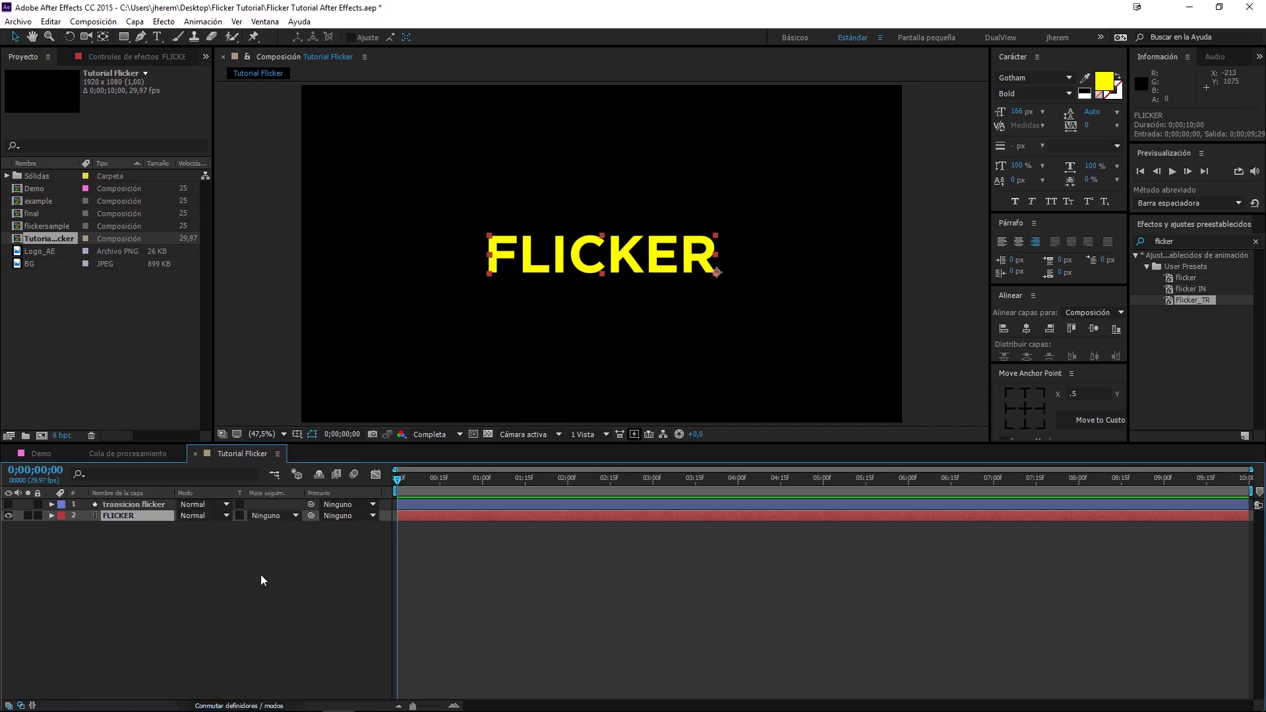
left_click(275, 515)
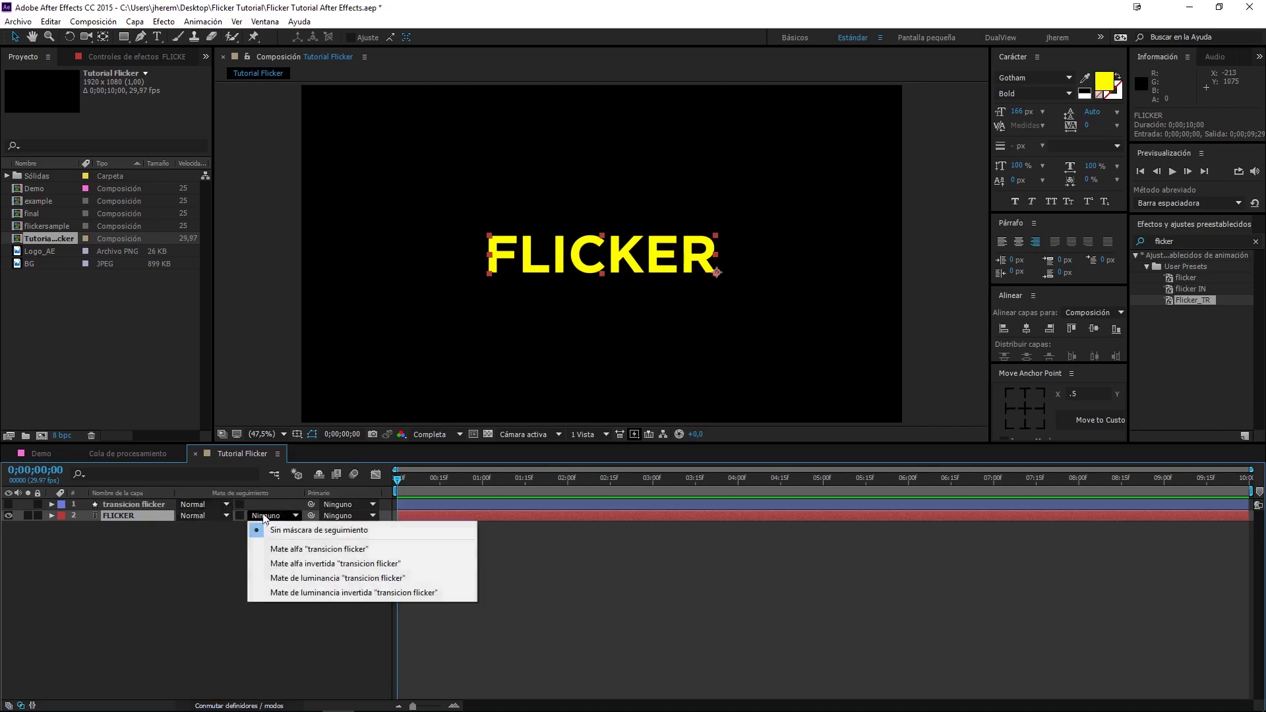
left_click(349, 565)
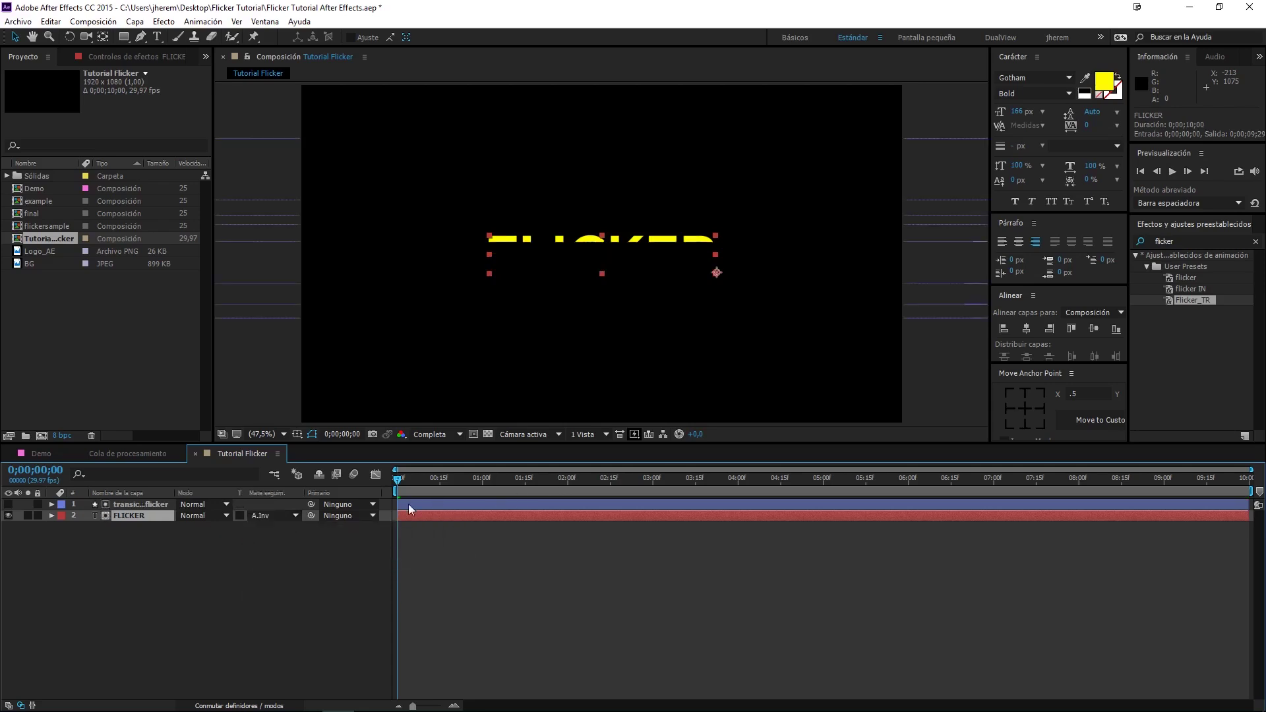
key("space")
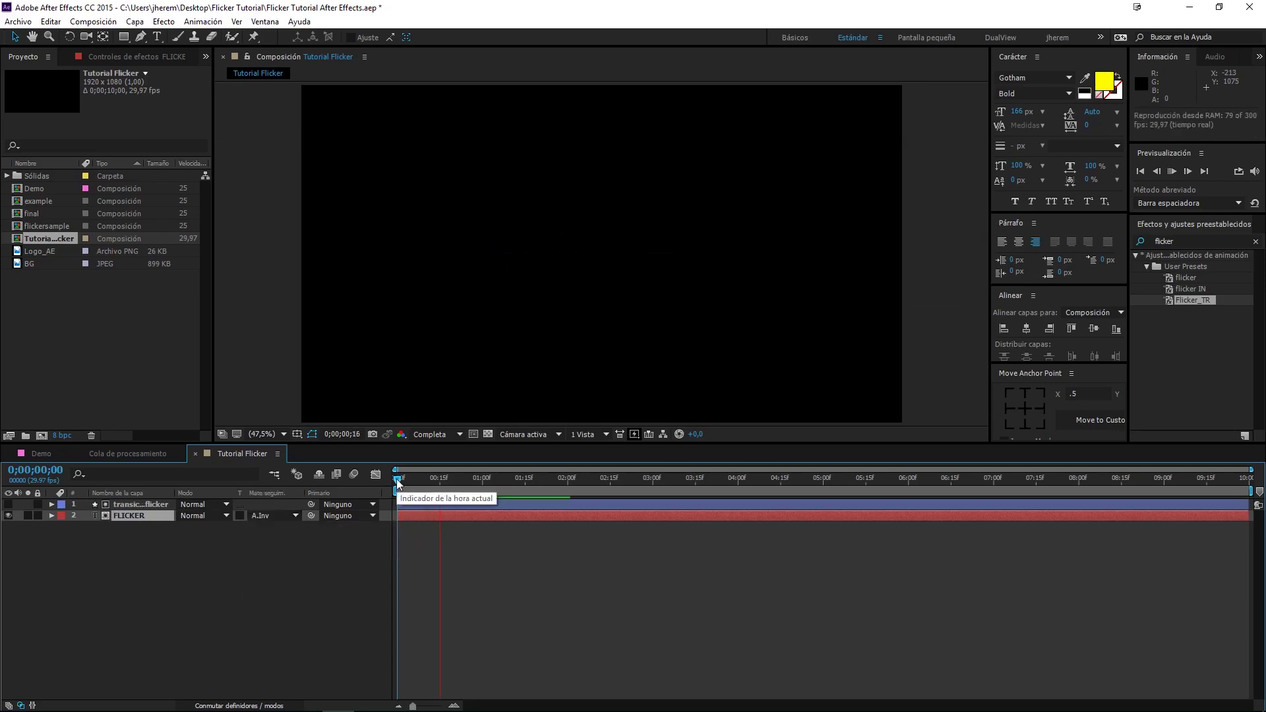
Step: Scrub the FLICKER reveal, comparing it against the Demo composition's animation
left_click(433, 486)
mouse_move(433, 484)
left_mouse_down()
mouse_move(718, 492)
mouse_move(516, 509)
left_mouse_up()
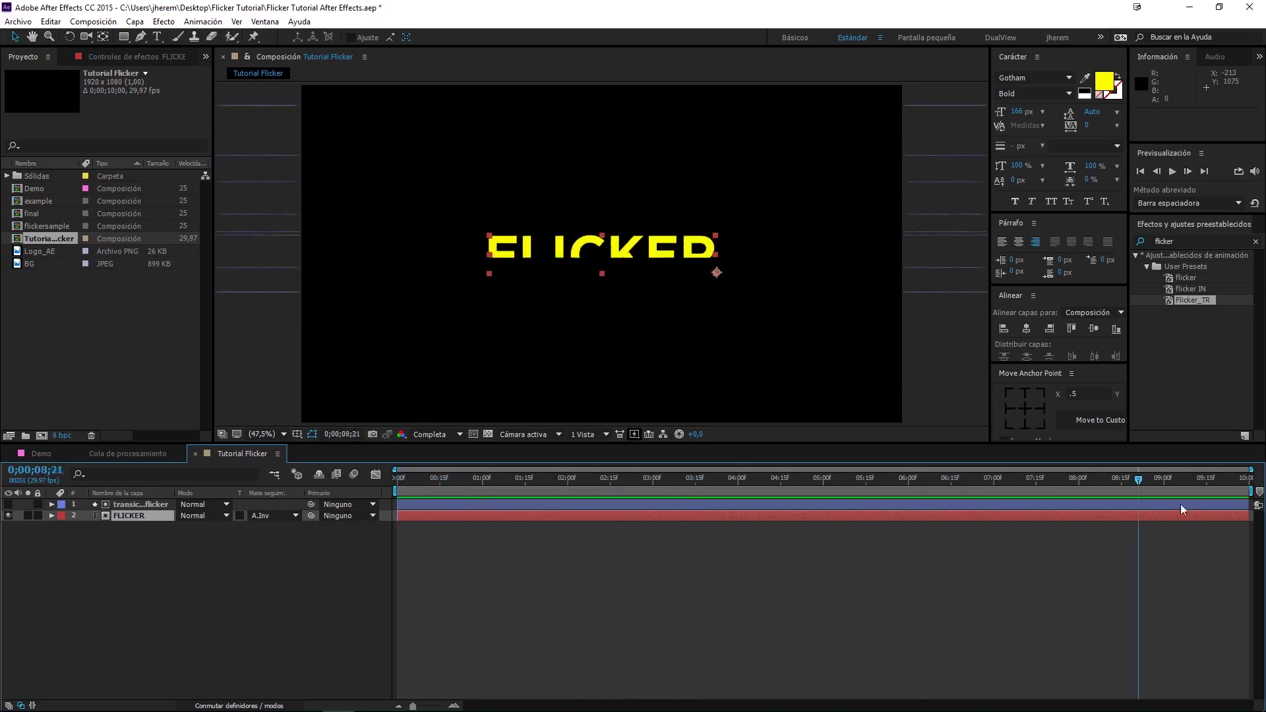
left_click(39, 454)
mouse_move(497, 487)
left_mouse_down()
mouse_move(417, 503)
mouse_move(486, 501)
left_mouse_up()
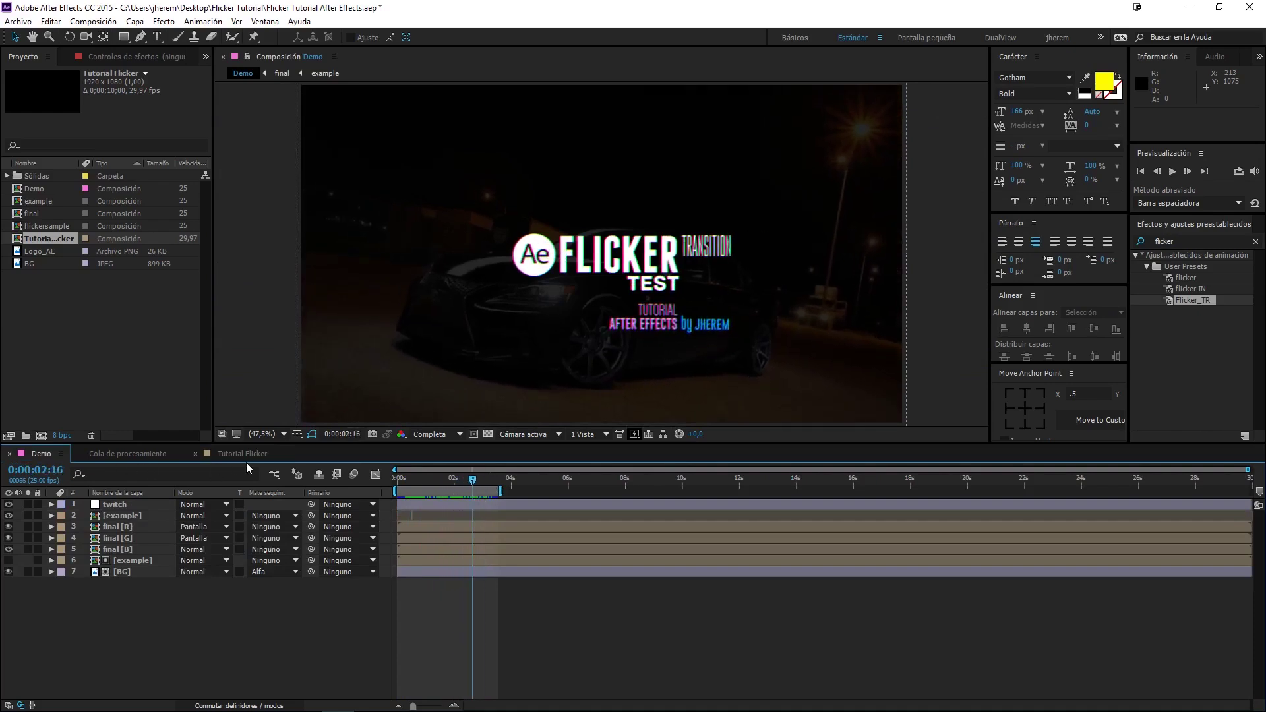
left_click(243, 454)
mouse_move(425, 489)
left_mouse_down()
mouse_move(463, 502)
mouse_move(454, 500)
left_mouse_up()
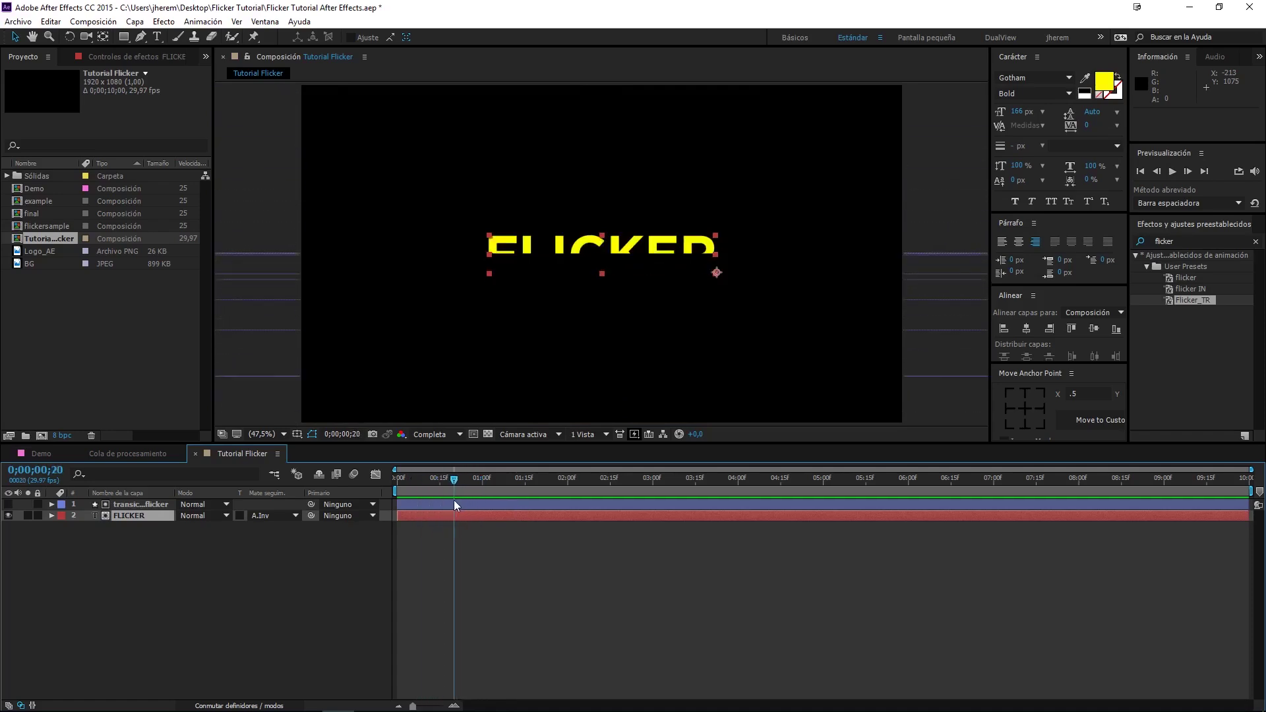
Step: Trim the transicion flicker layer's out point to frame 20 and preview the reveal
left_click(132, 504)
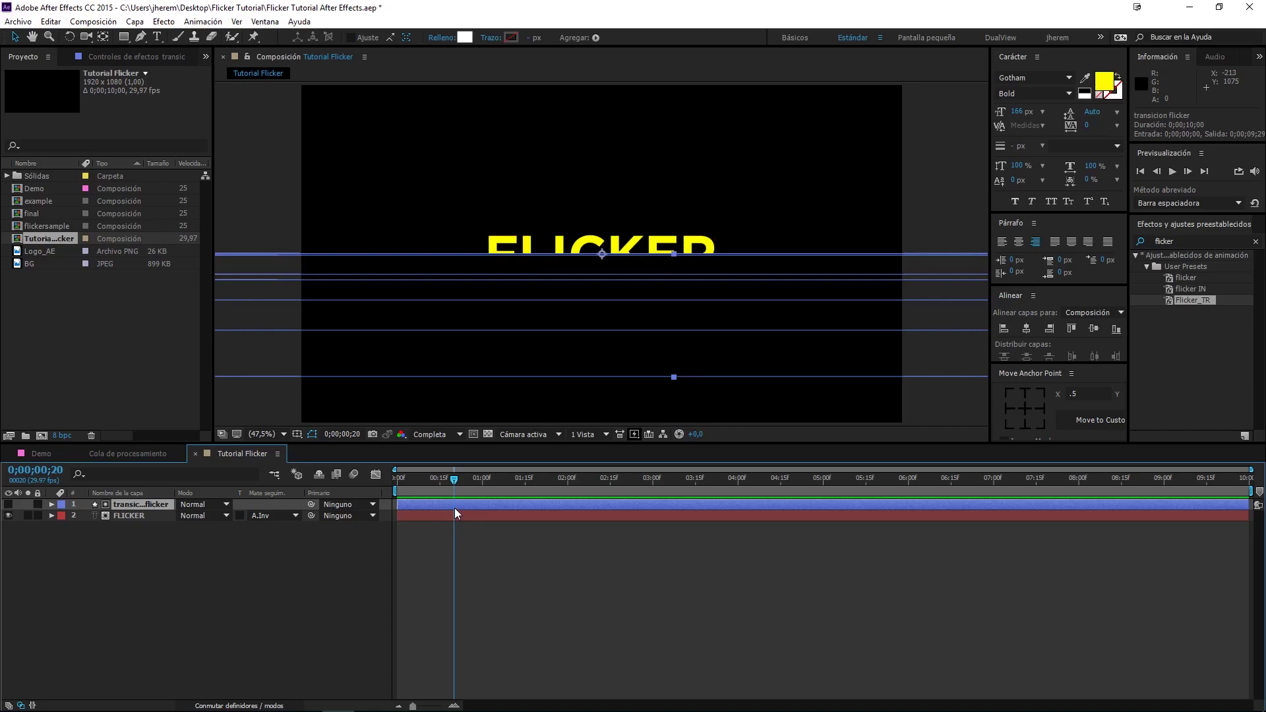
key("alt+bracketright")
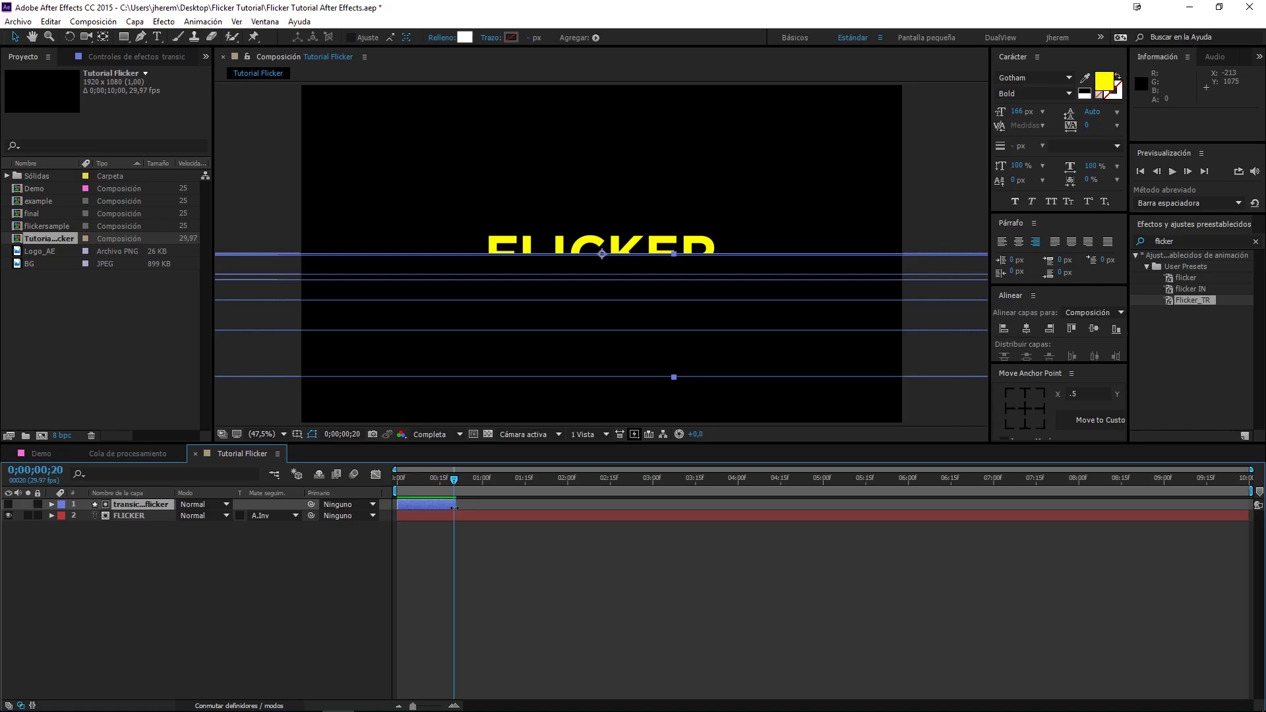
left_click_drag(453, 483, 446, 486)
key("space")
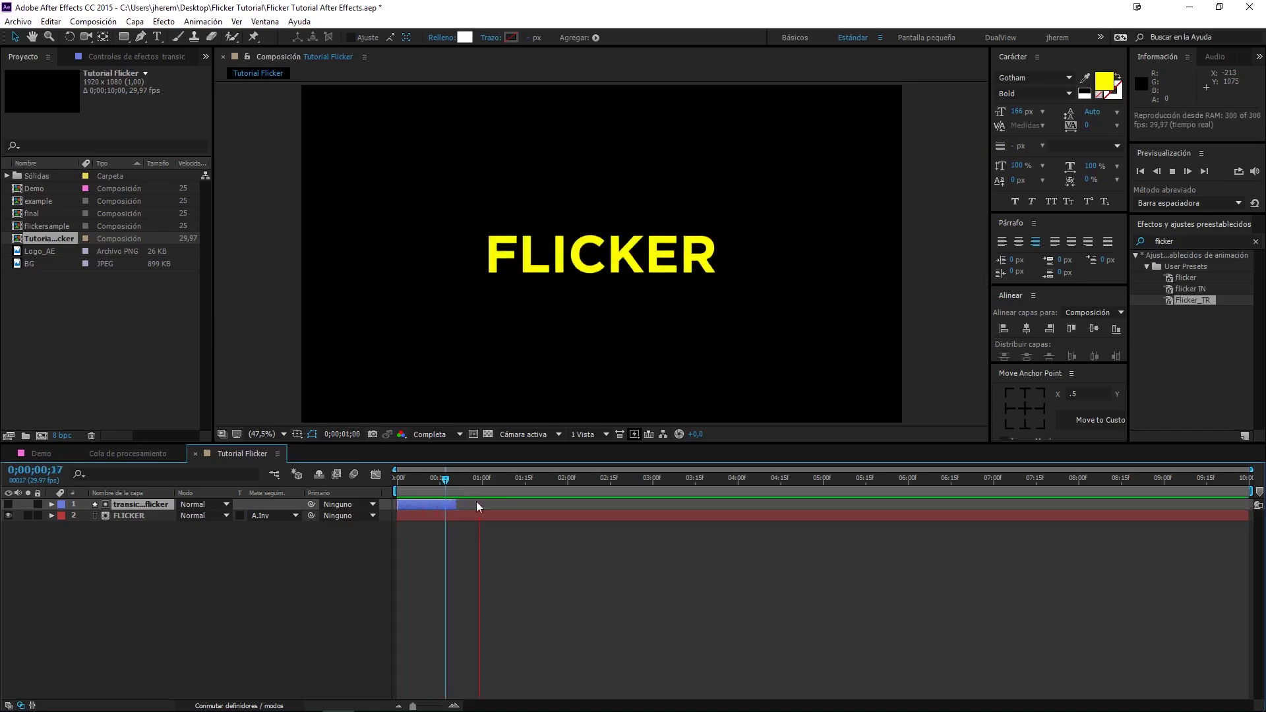
left_click_drag(474, 482, 461, 496)
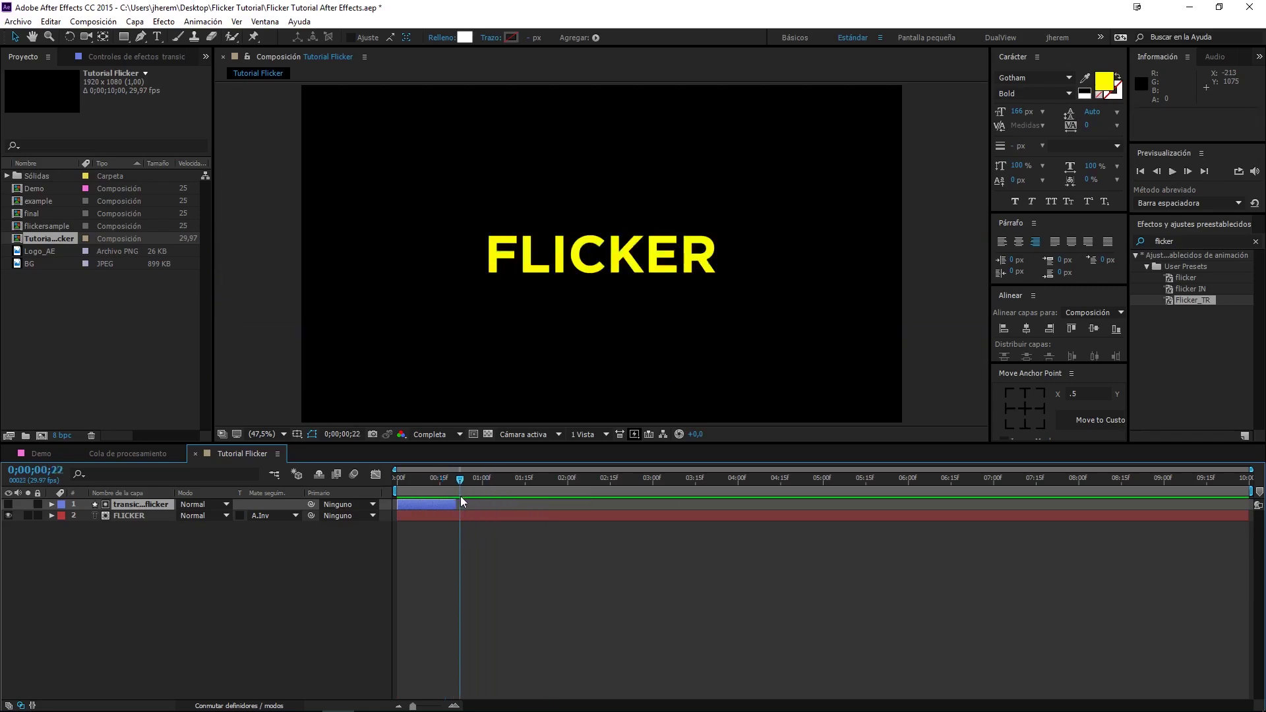
left_click(425, 515)
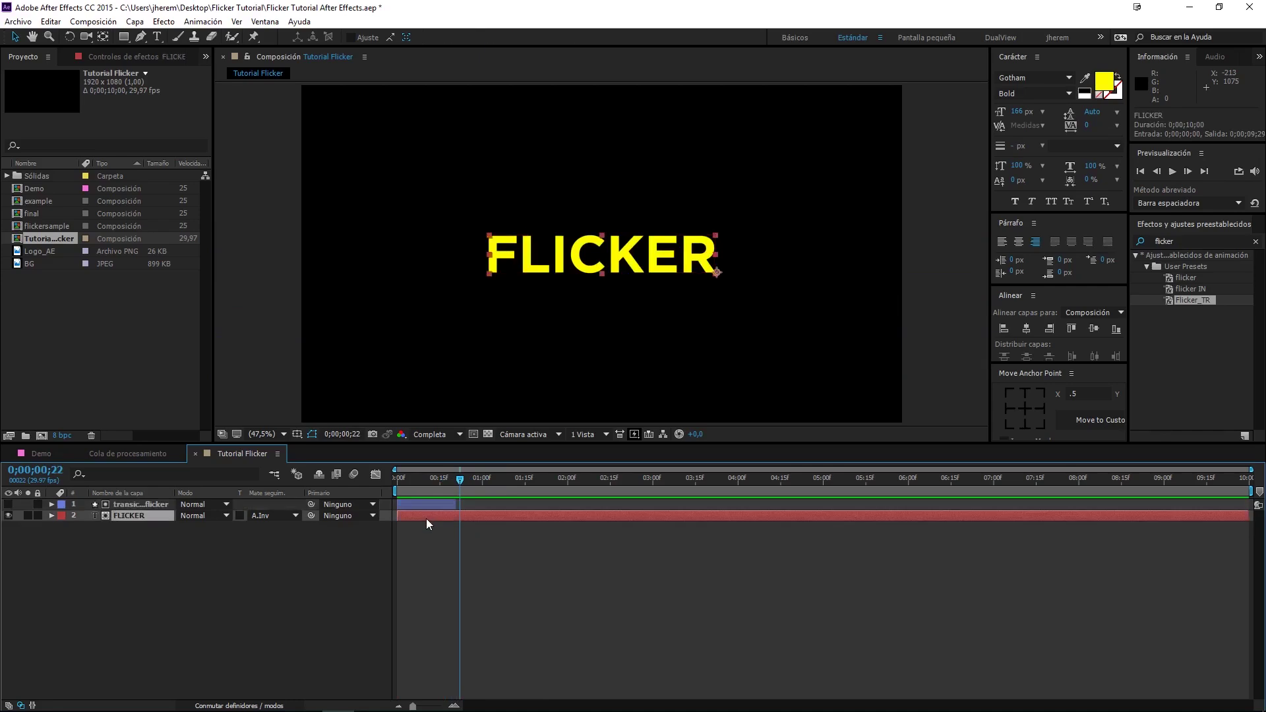
Step: Keyframe FLICKER's Position at frame 15 and shift it left at frame 0
key("p")
left_click(441, 480)
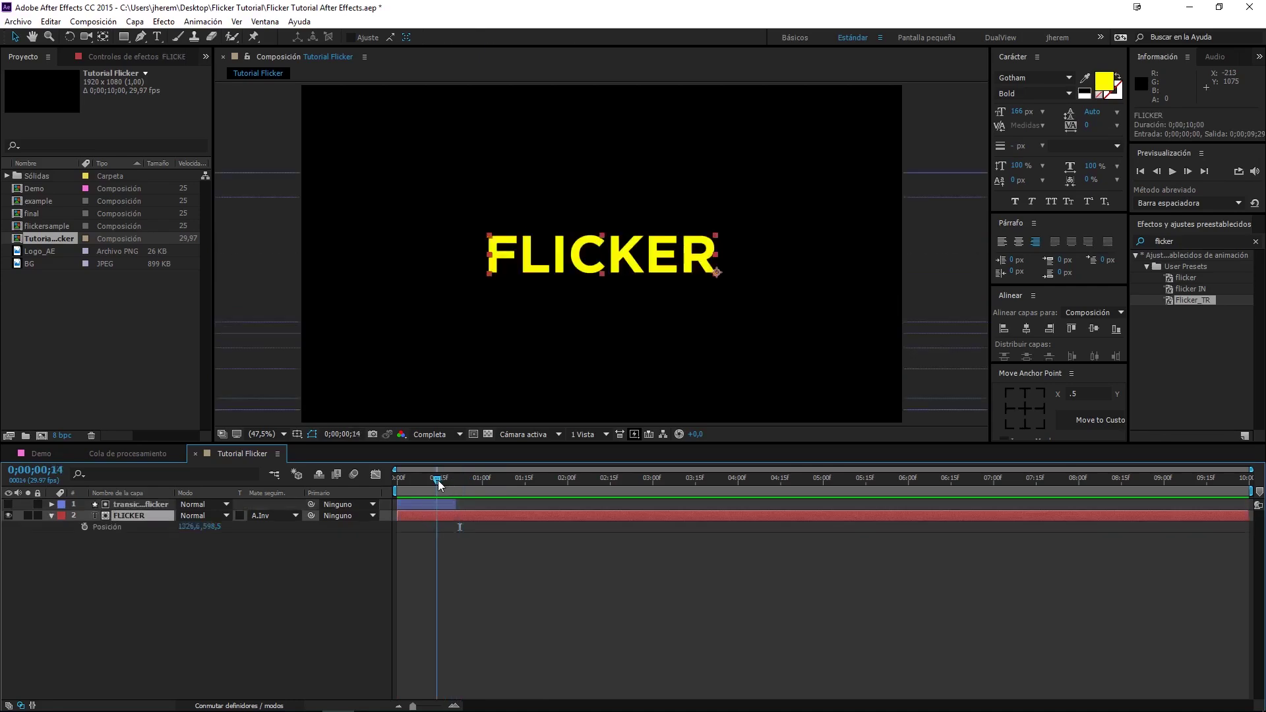
left_click(84, 526)
left_click_drag(441, 485, 389, 496)
left_click_drag(184, 526, 188, 527)
left_click_drag(398, 486, 437, 484)
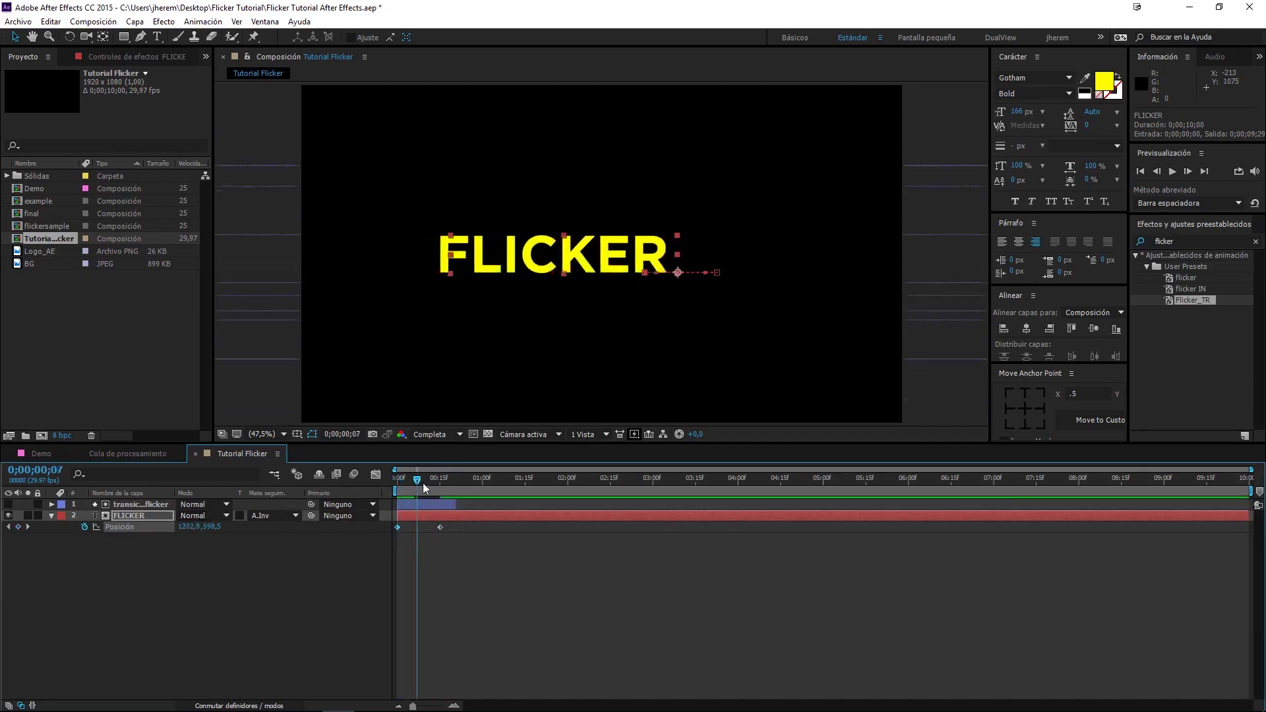
Step: Apply Easy Ease to both Position keyframes and steepen the speed curve in the graph editor
left_click_drag(457, 528, 391, 535)
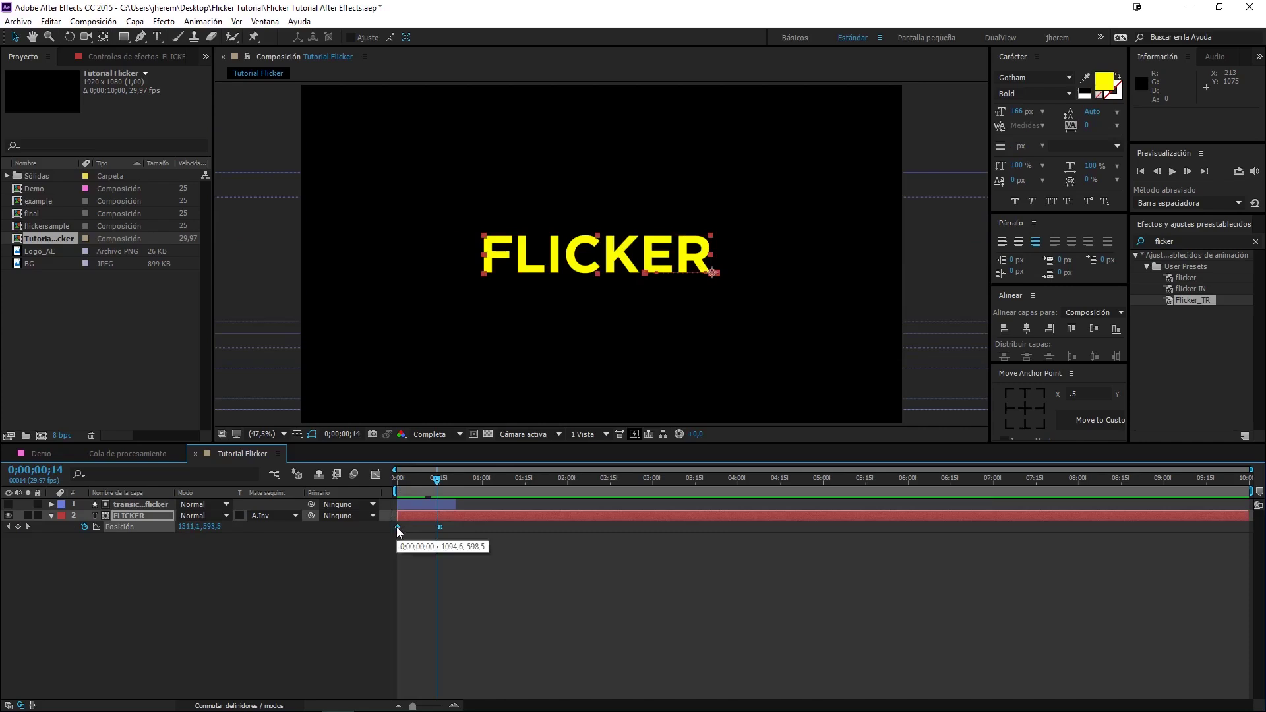
right_click(398, 530)
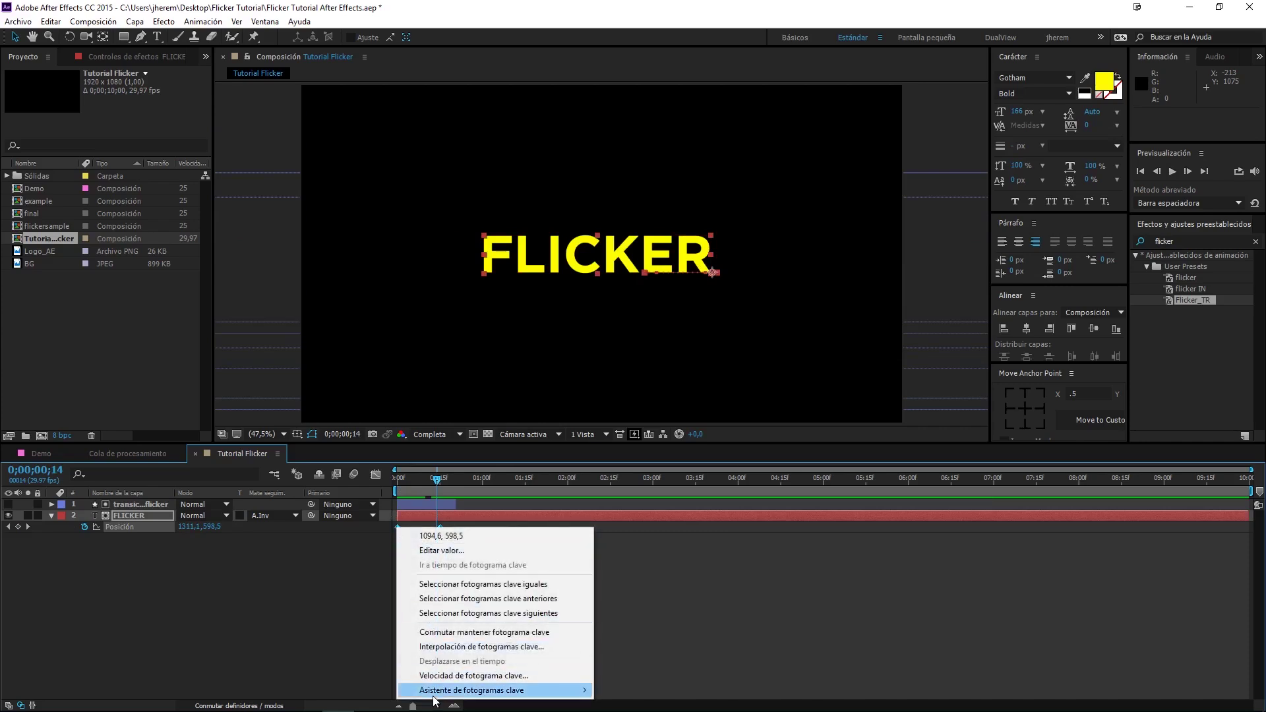
mouse_move(438, 697)
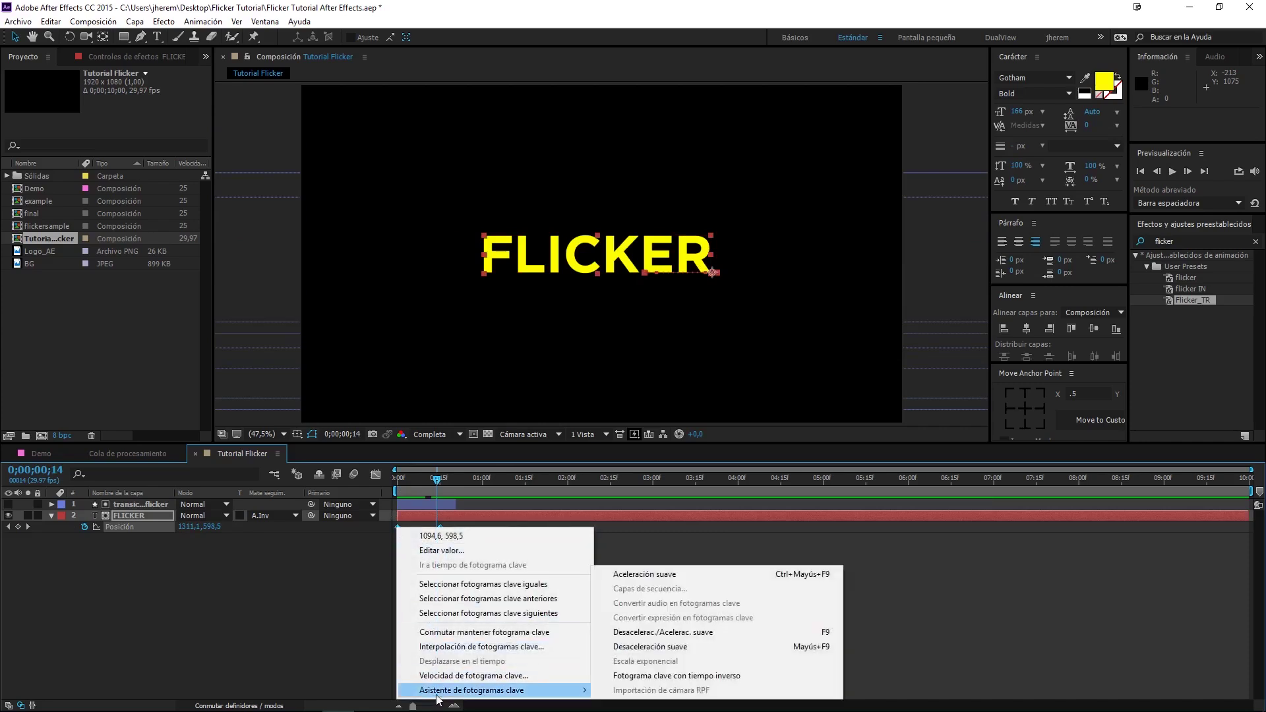
left_click(691, 633)
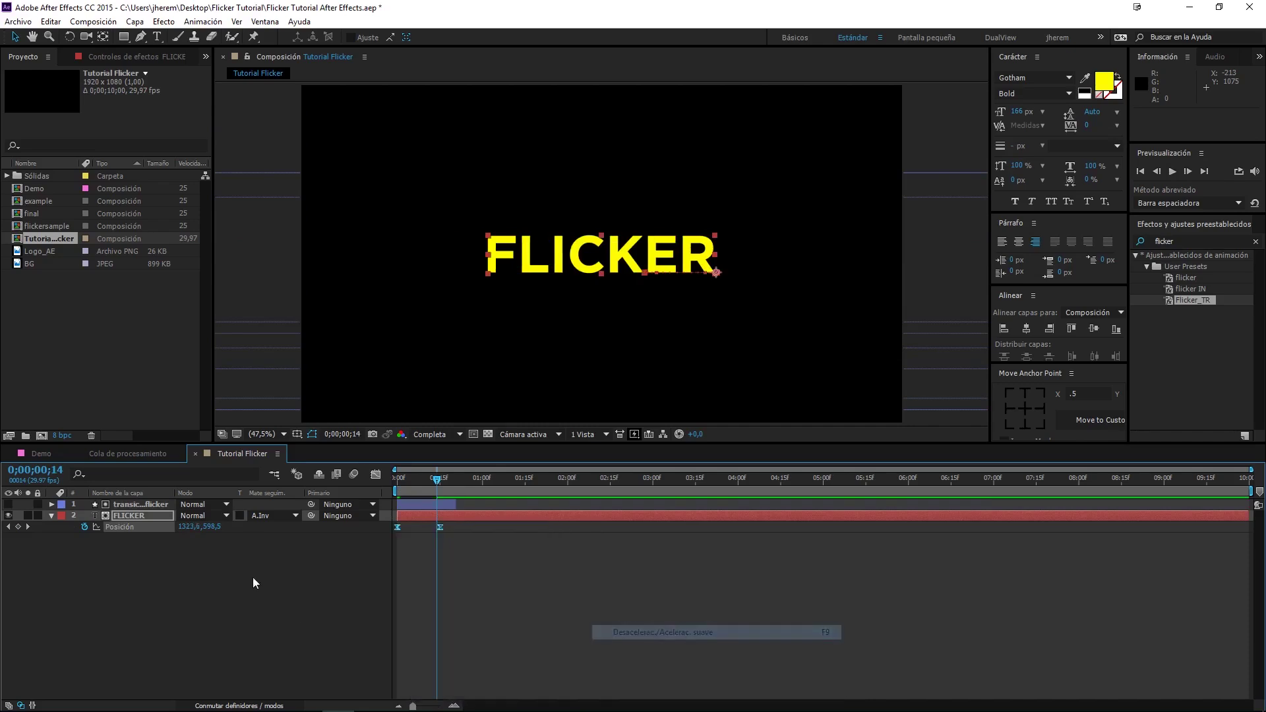
left_click(375, 475)
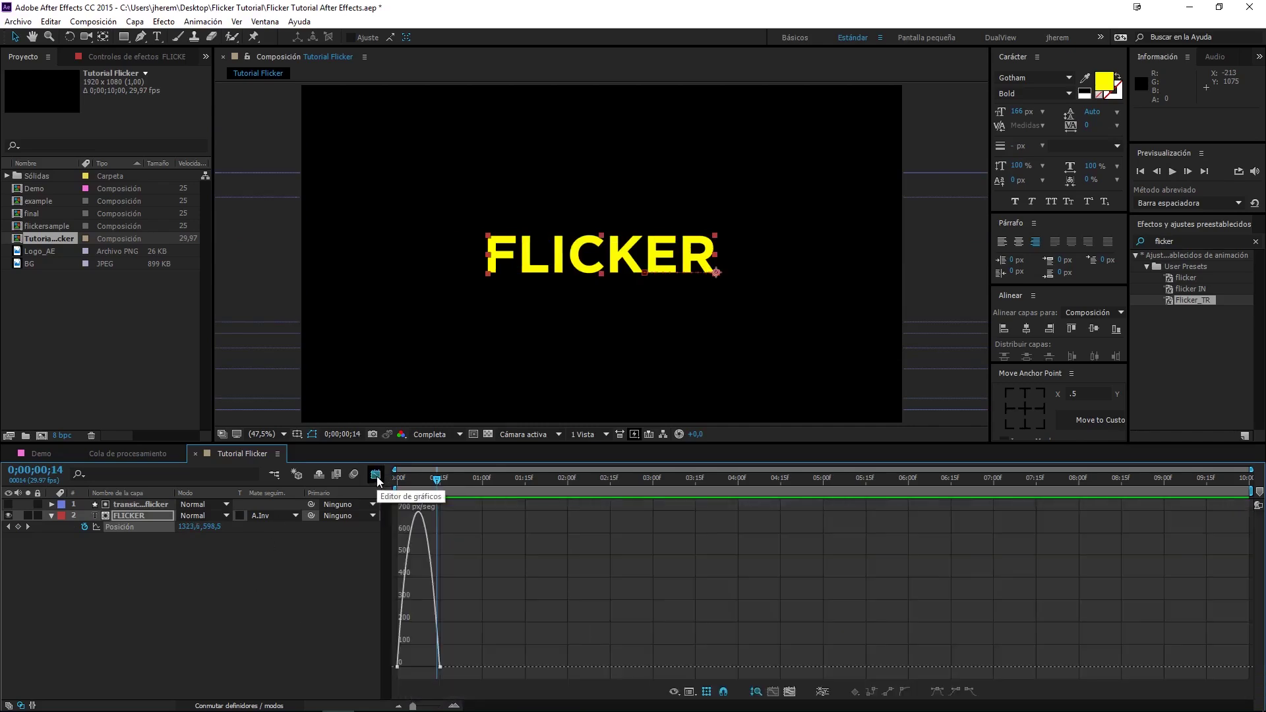
right_click(499, 545)
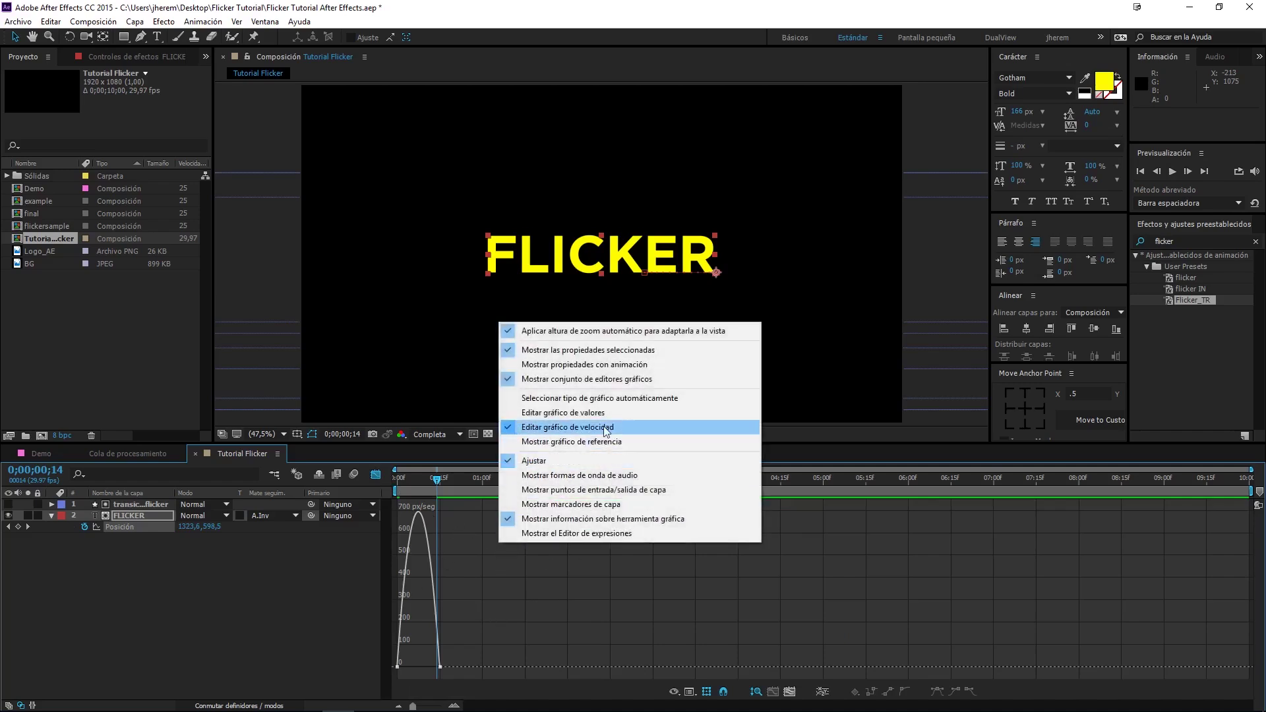
left_click(497, 649)
left_click_drag(520, 605, 398, 666)
left_click(492, 625)
left_click(373, 475)
Step: Preview the slide-in and push FLICKER's starting position further left
key("space")
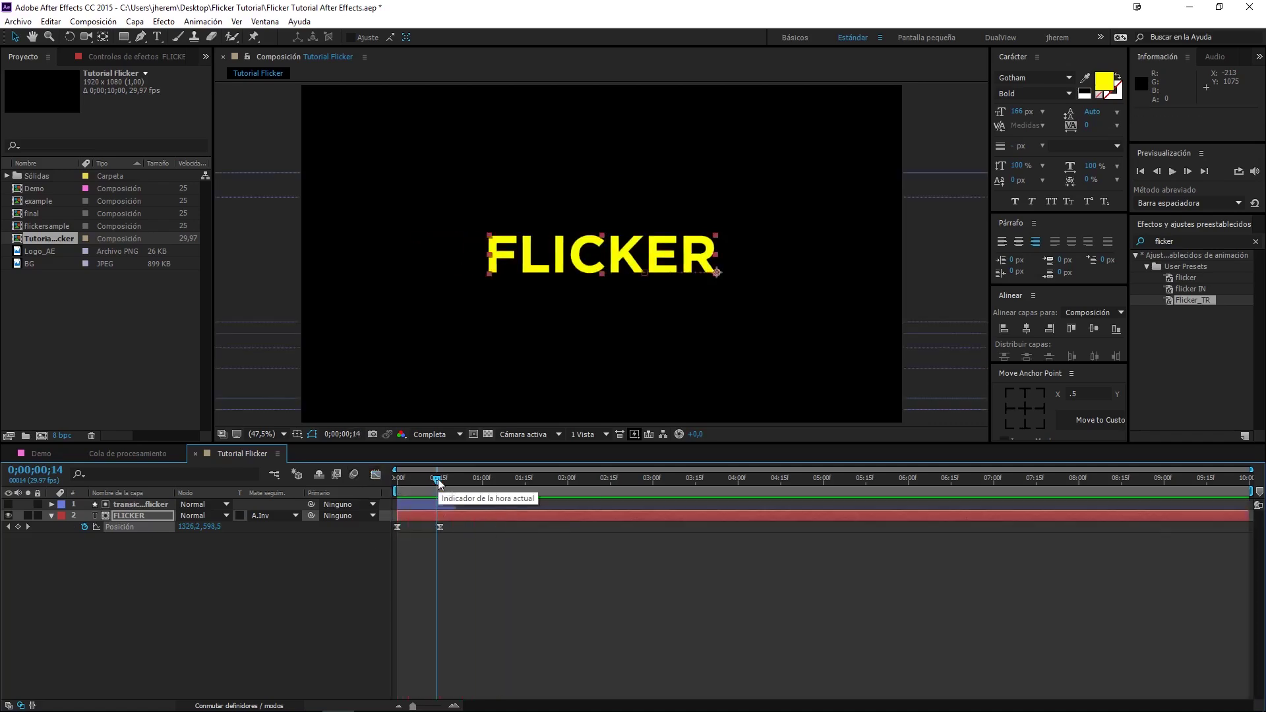
left_click(445, 480)
left_click_drag(445, 480, 373, 495)
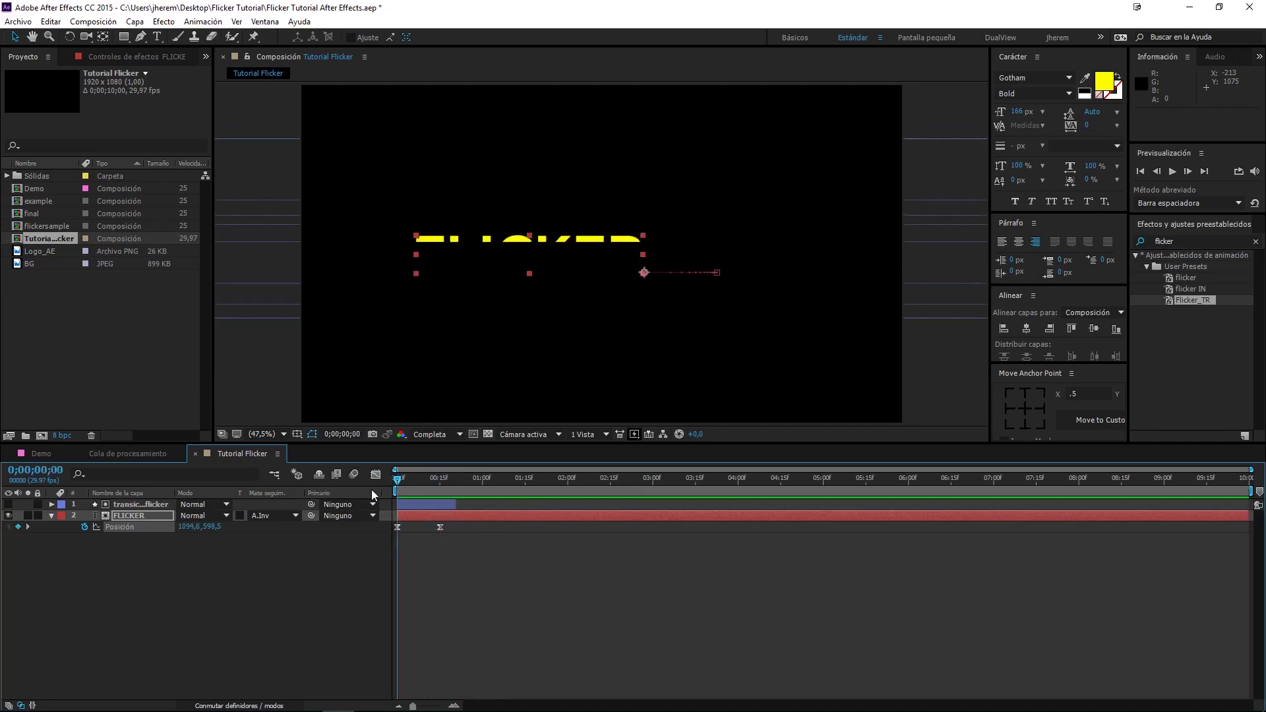
left_click_drag(188, 533, 132, 533)
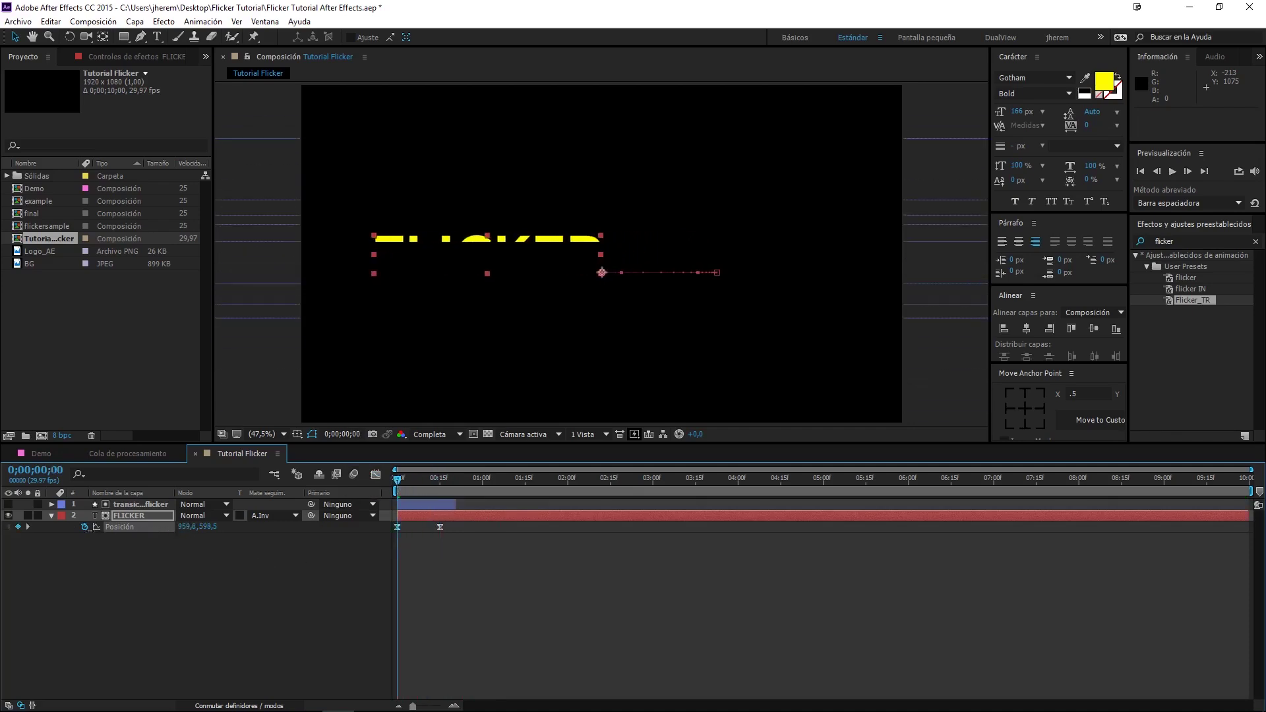
left_click(423, 597)
key("space")
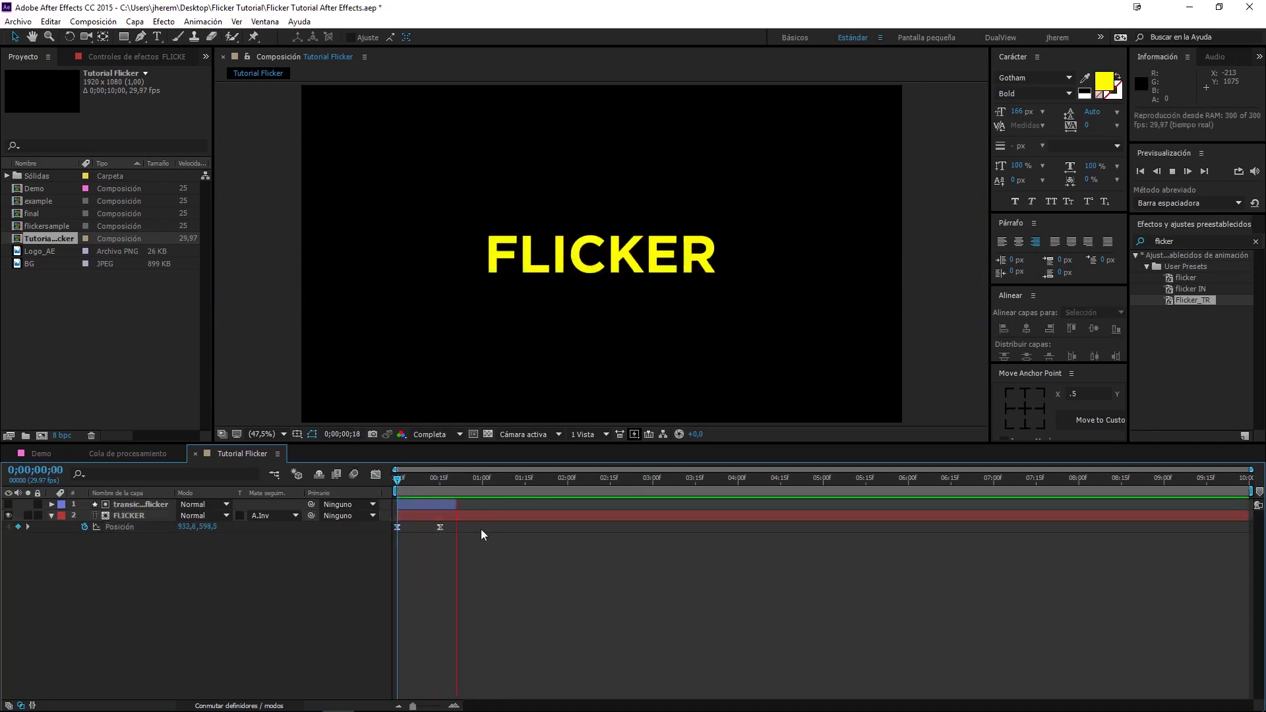
left_click(441, 478)
Step: Fine-tune the final Position keyframe and preview the eased slide-in to the one-second mark
left_click_drag(438, 527, 426, 533)
left_click(512, 564)
key("space")
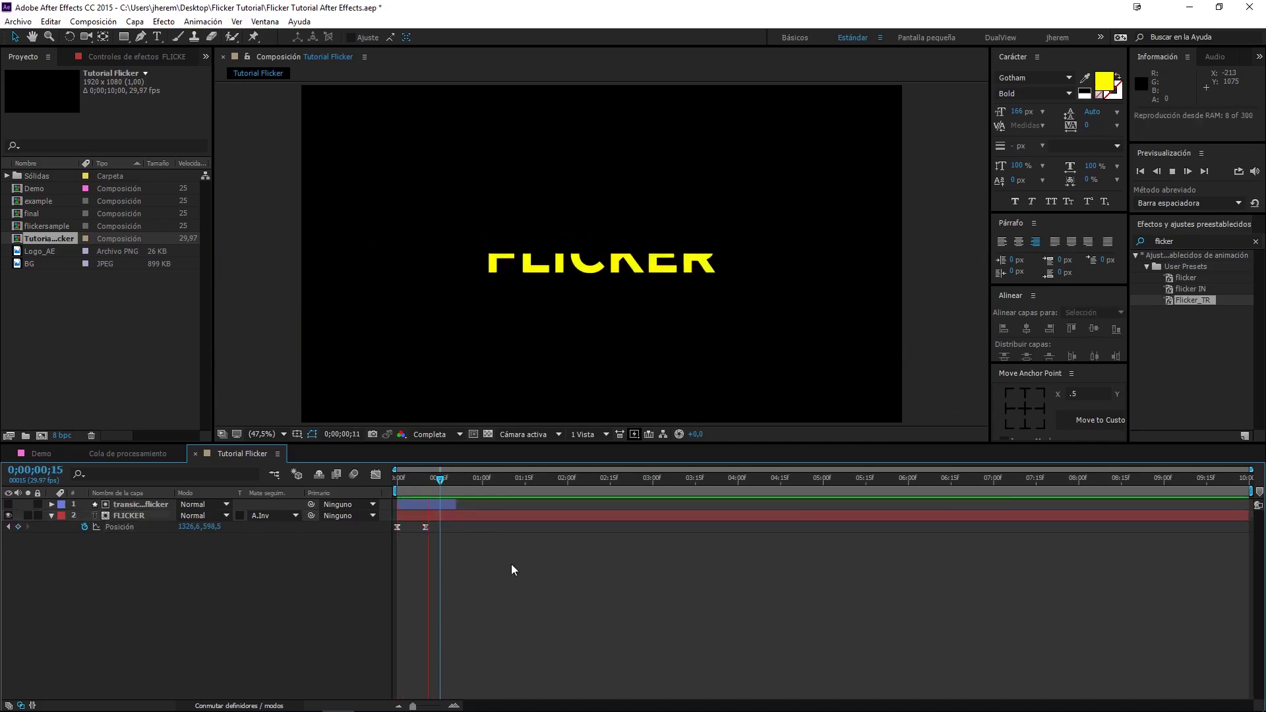
left_click(432, 489)
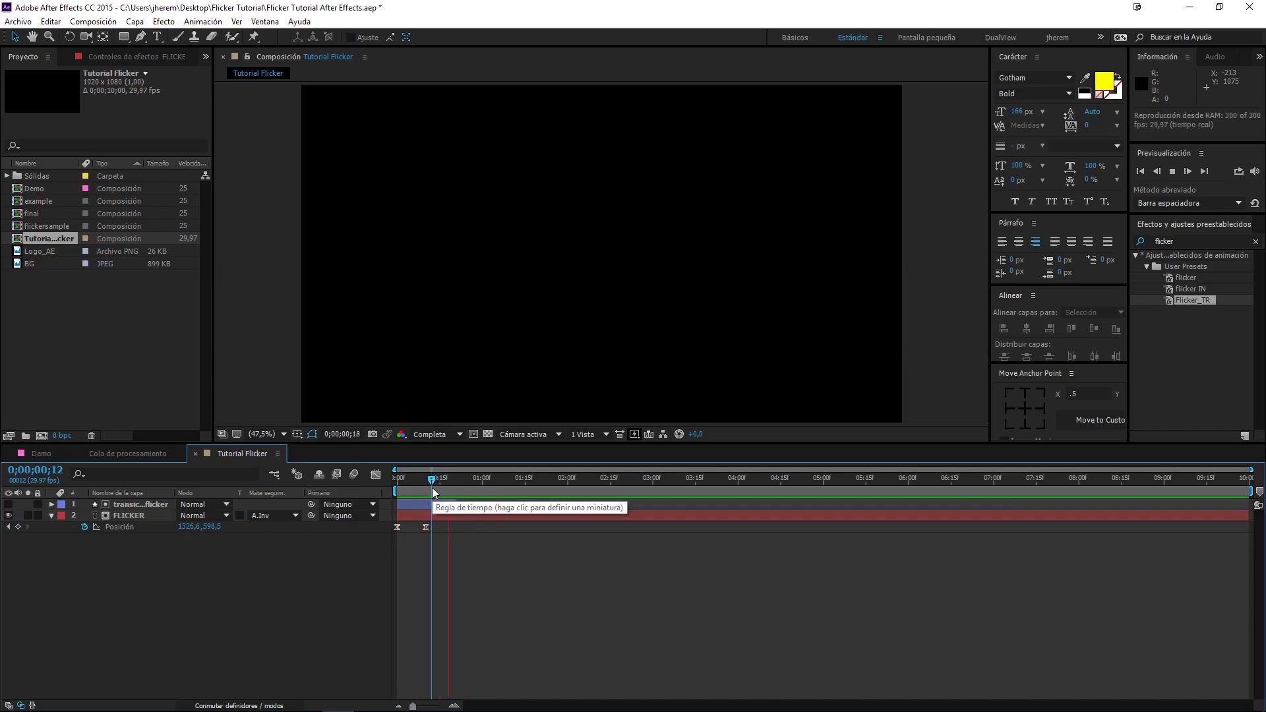
left_click_drag(433, 488, 485, 481)
left_click(51, 516)
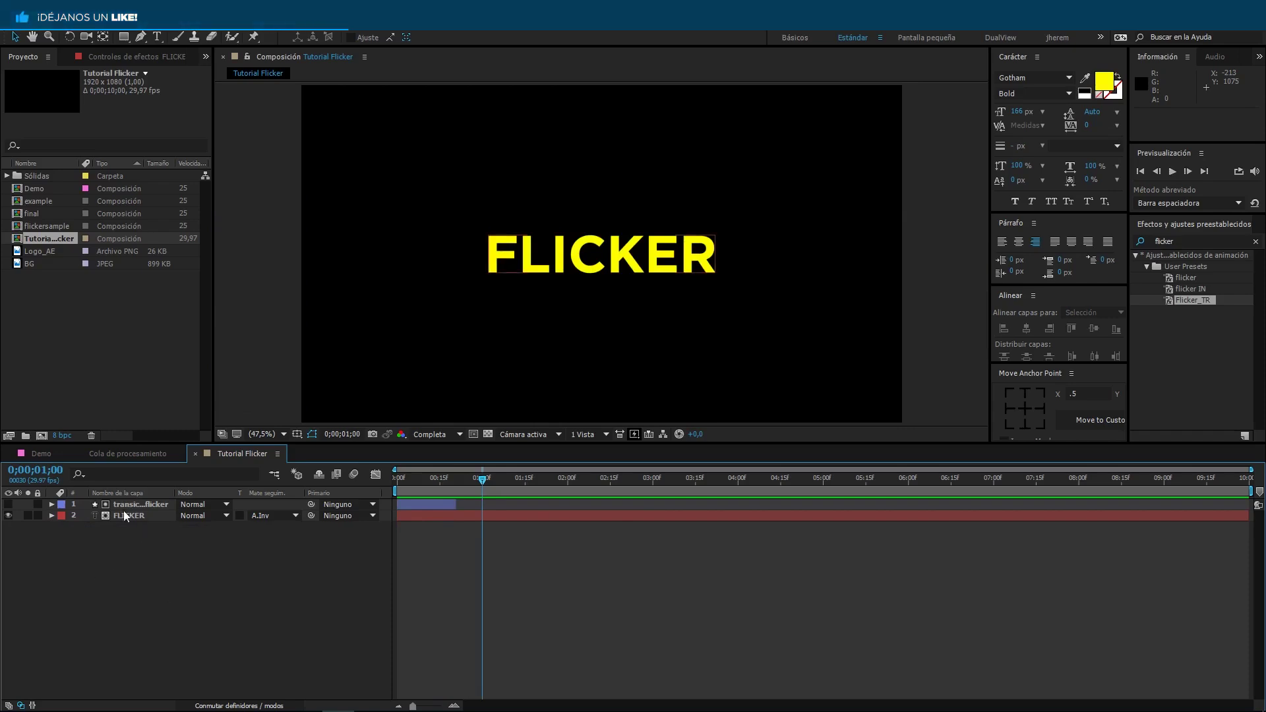
Step: Expand the transicion flicker layer and briefly unhide it to view its stripes at frame 11
left_click(126, 506)
left_click(52, 505)
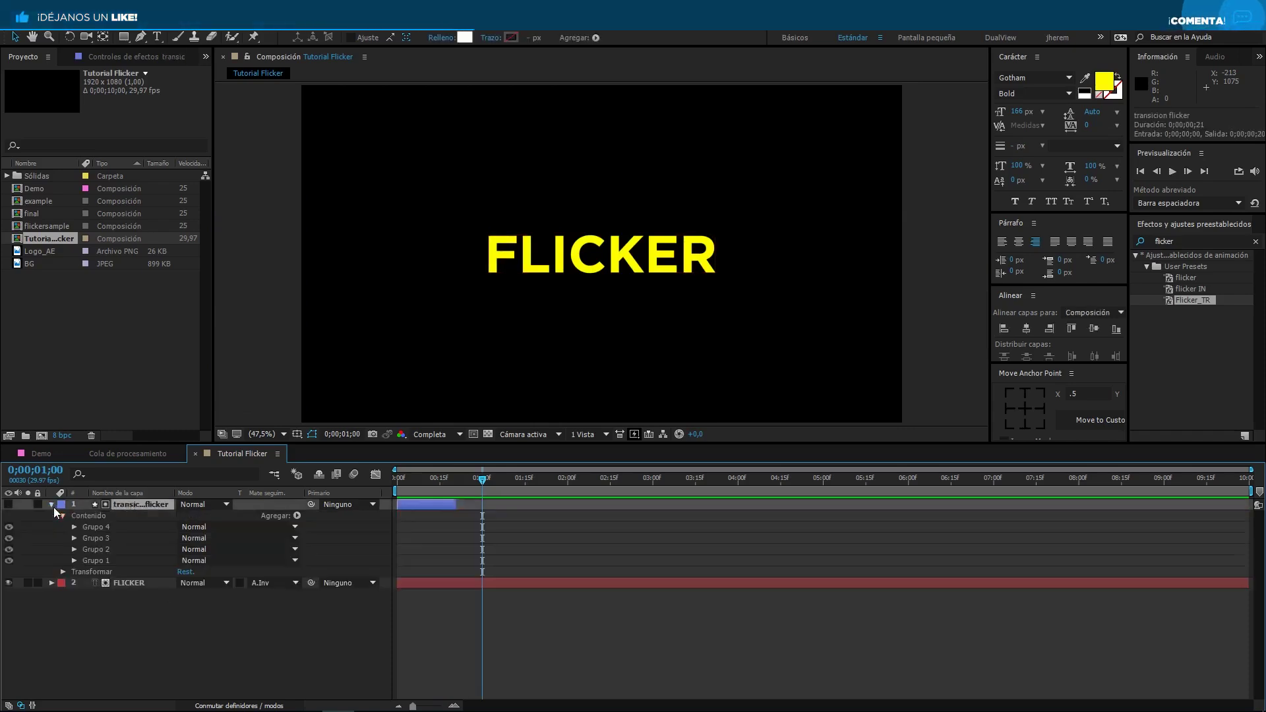
left_click(96, 520)
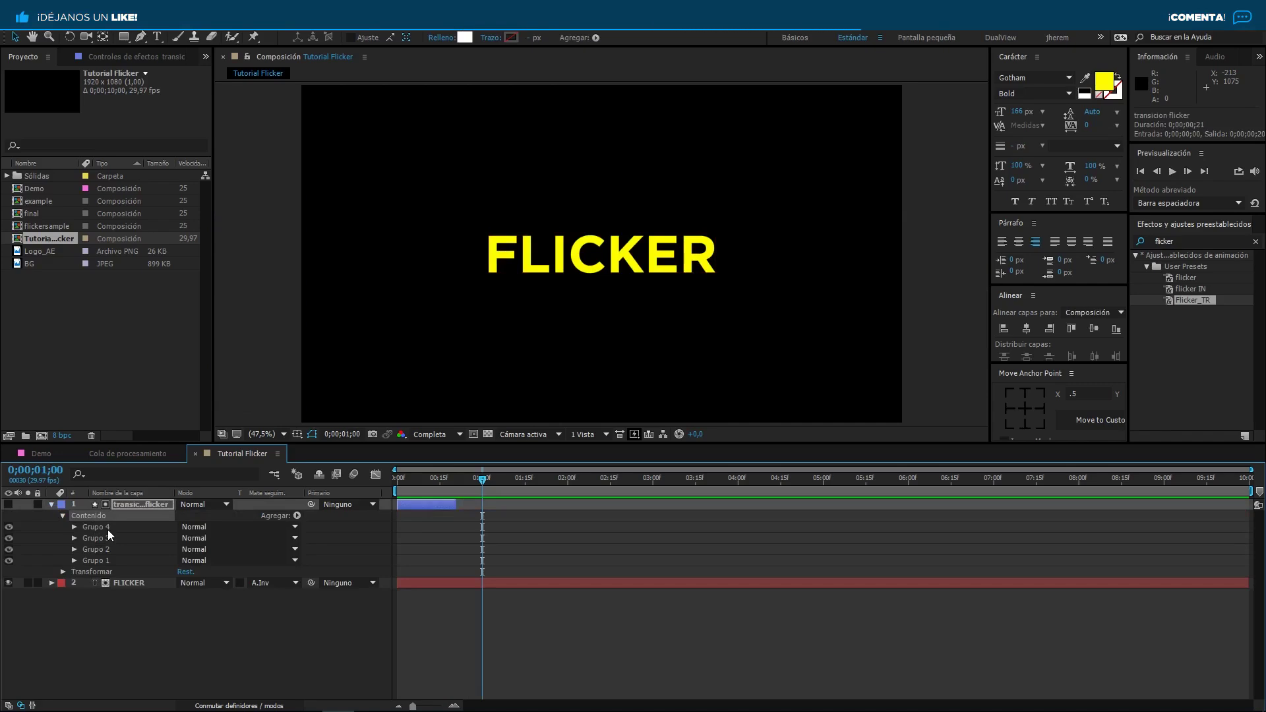
left_click(136, 505)
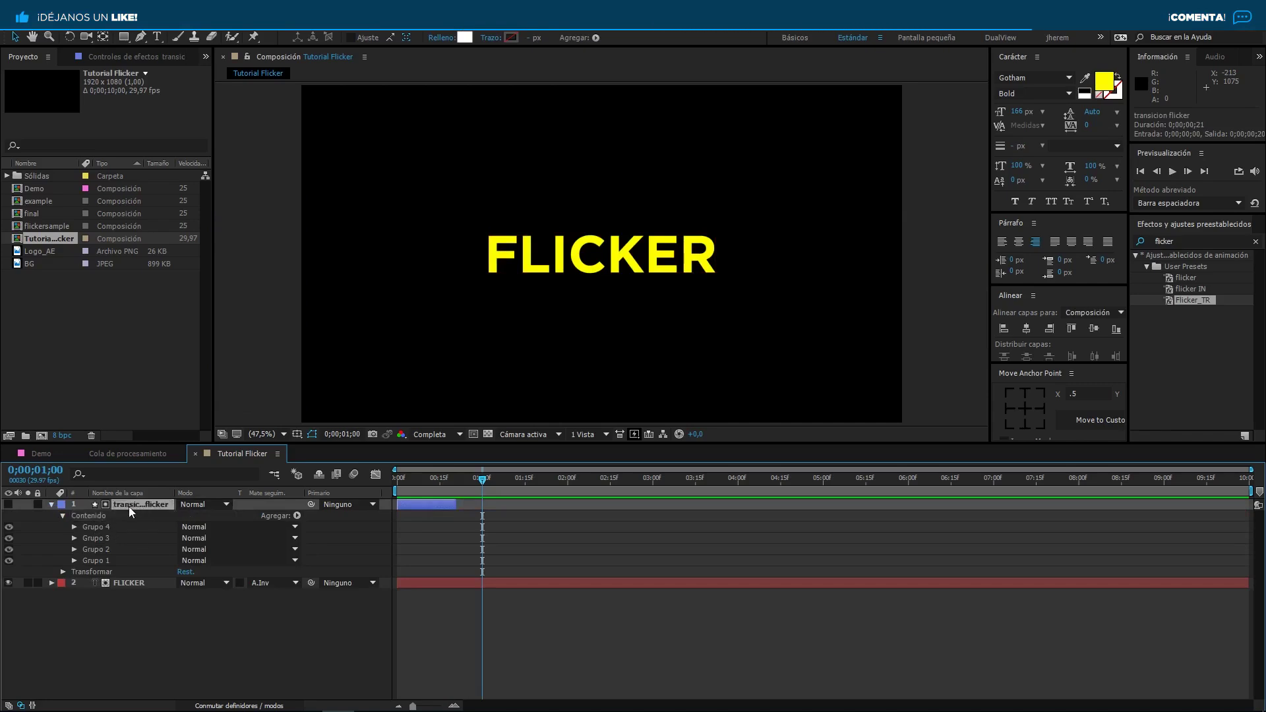
left_click(9, 505)
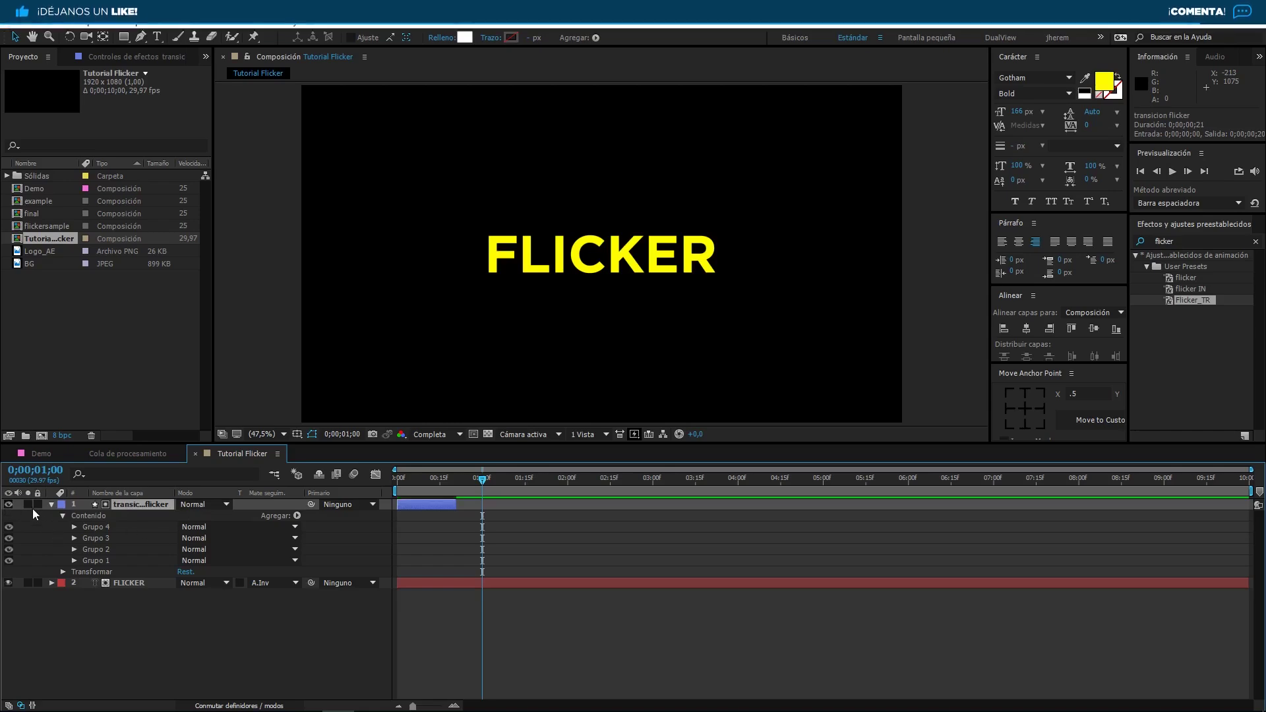
left_click_drag(422, 486, 430, 486)
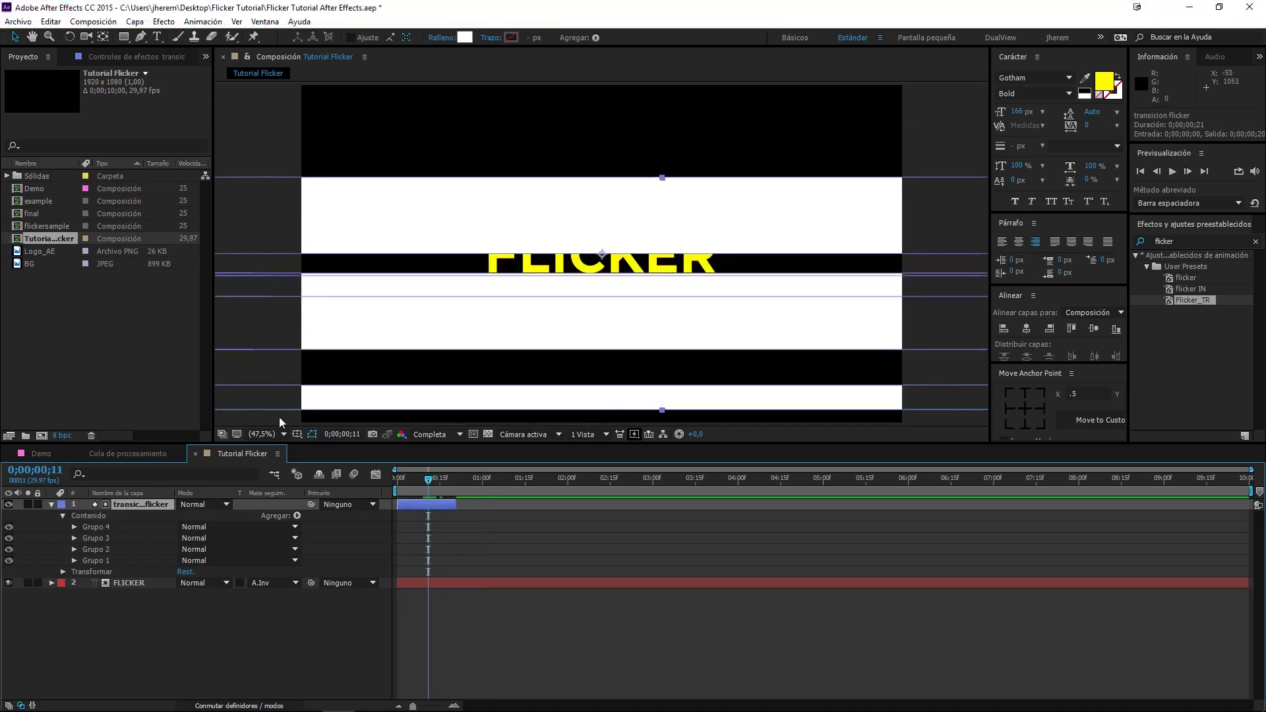
left_click(9, 505)
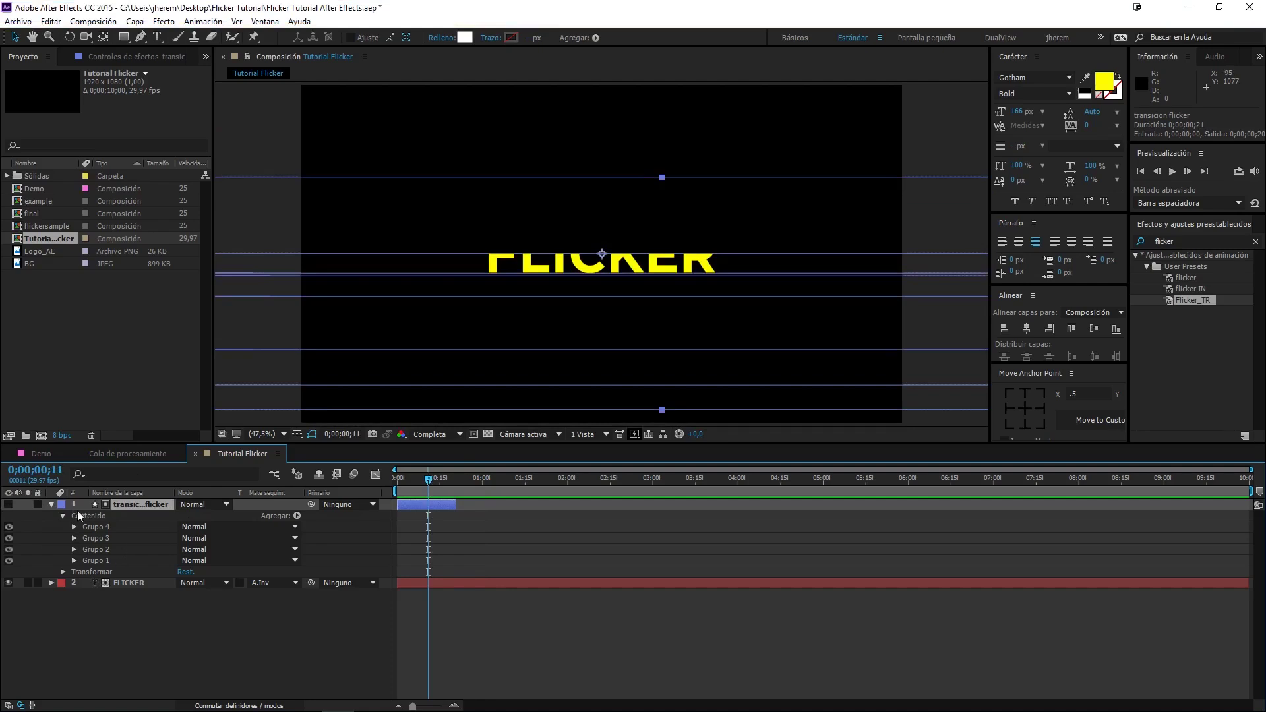
Step: Select the transicion flicker layer's whole Contenido group instead of Grupo 1 or Grupo 4
left_click(94, 517)
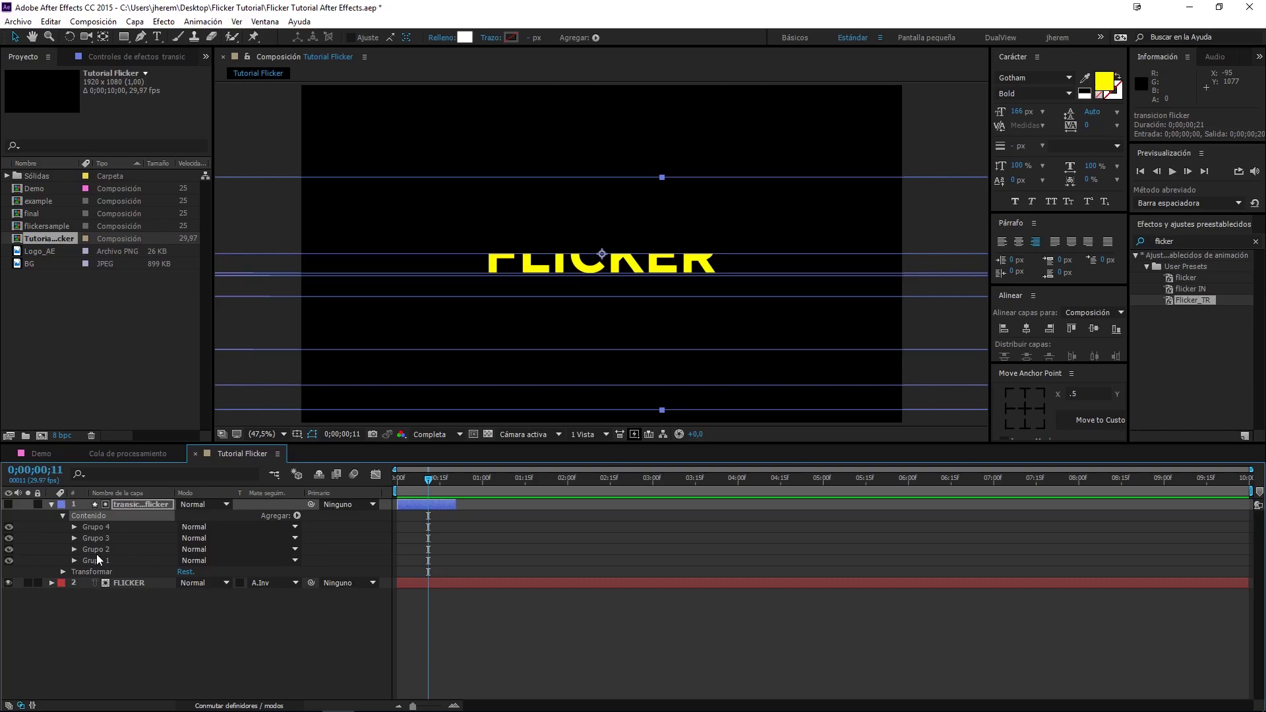
left_click(96, 557)
left_click(103, 529)
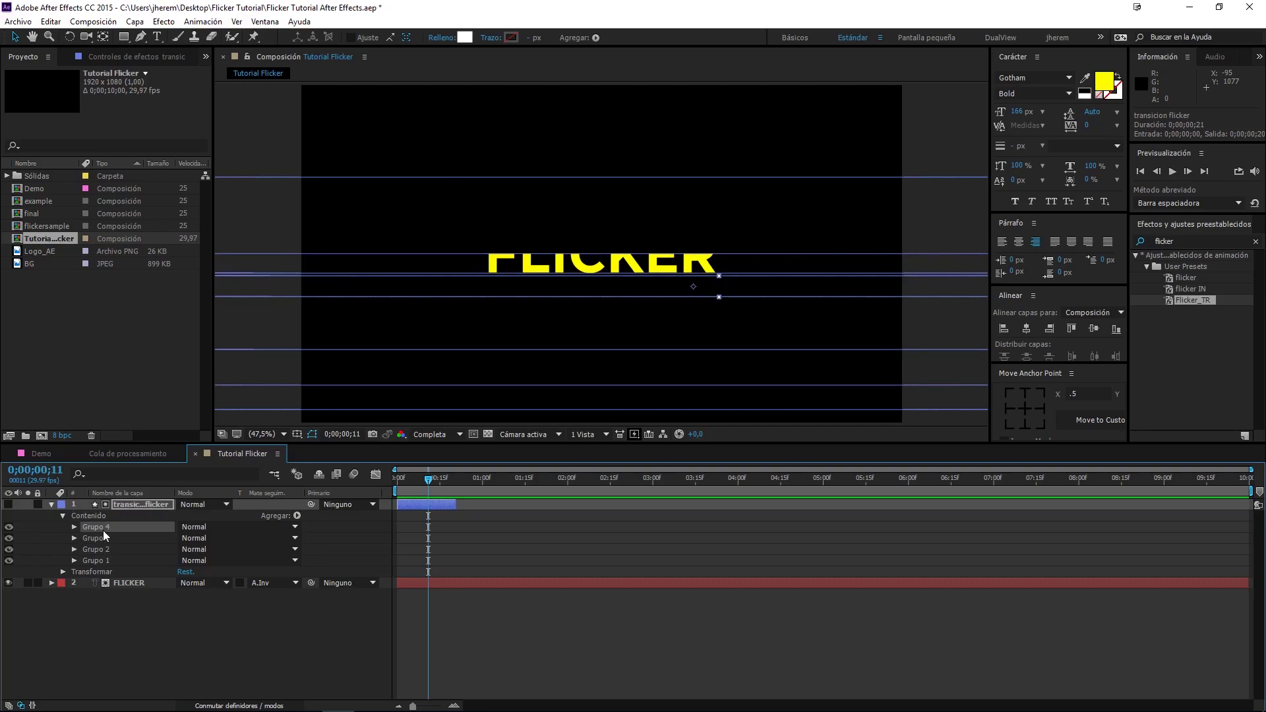
left_click(98, 516)
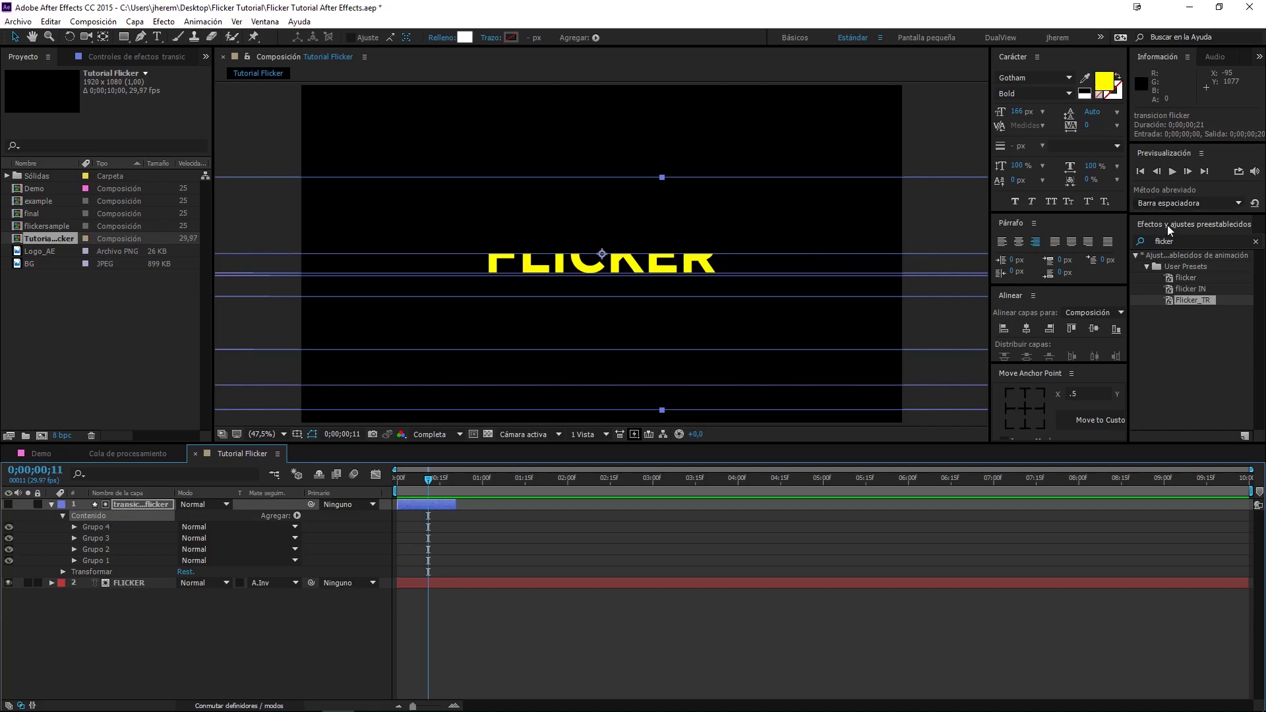
right_click(1202, 225)
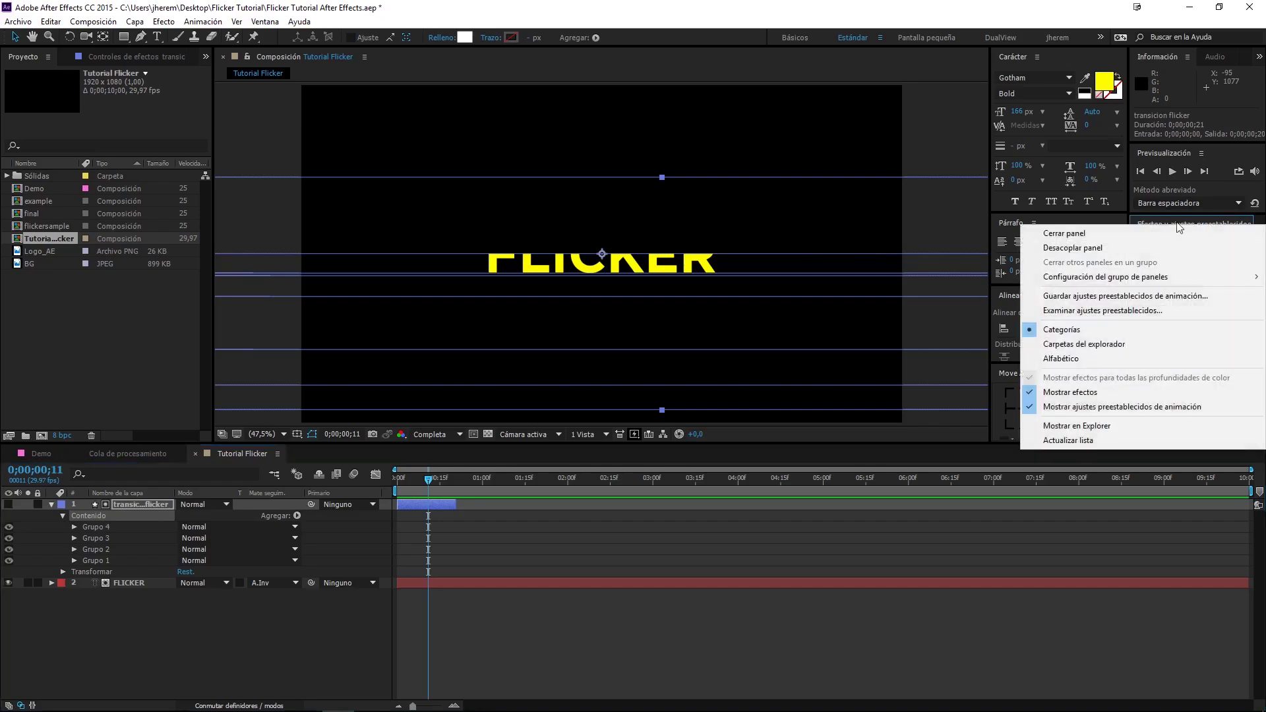
Step: Begin saving an animation preset over Flicker_TR, then cancel without saving
left_click(1066, 296)
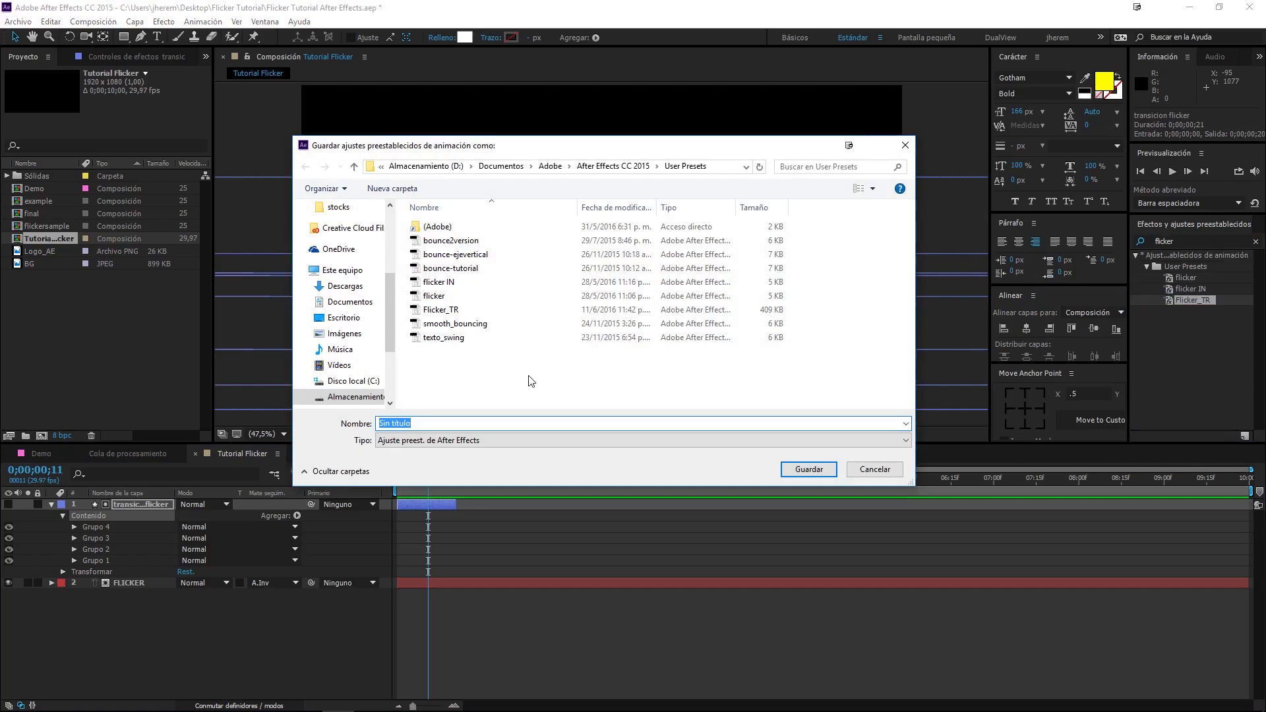
left_click(436, 311)
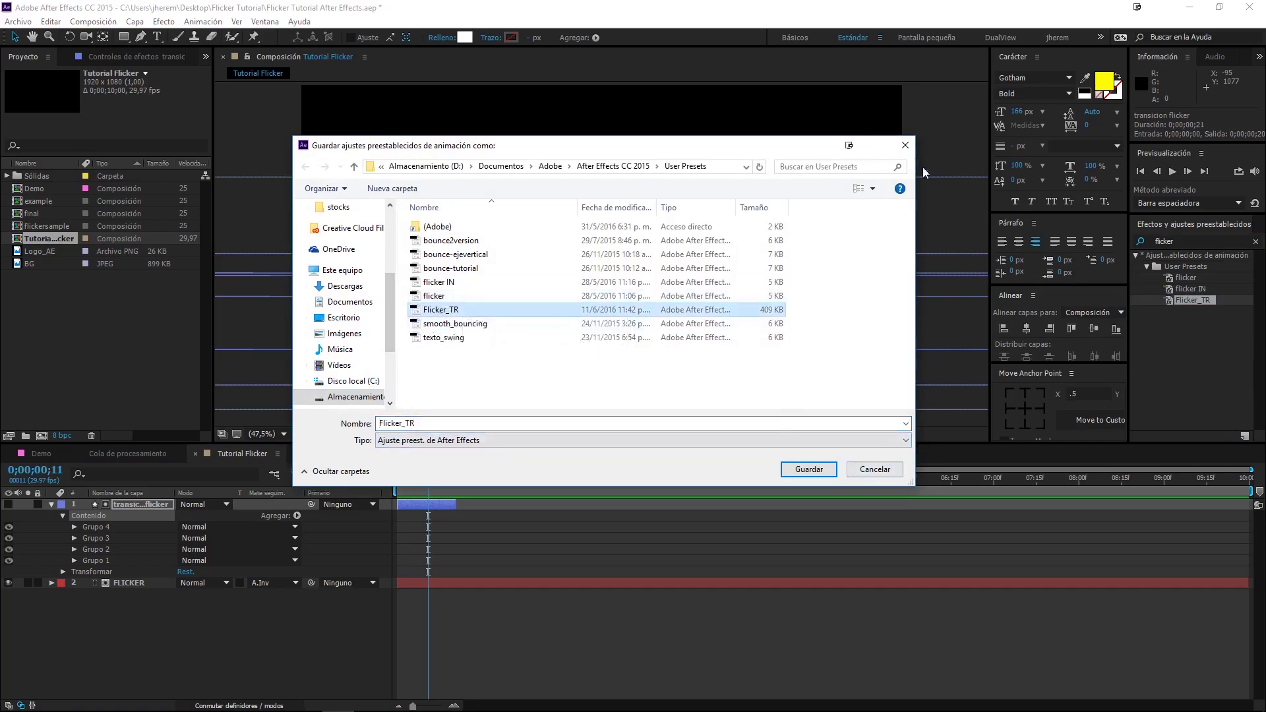
left_click(906, 145)
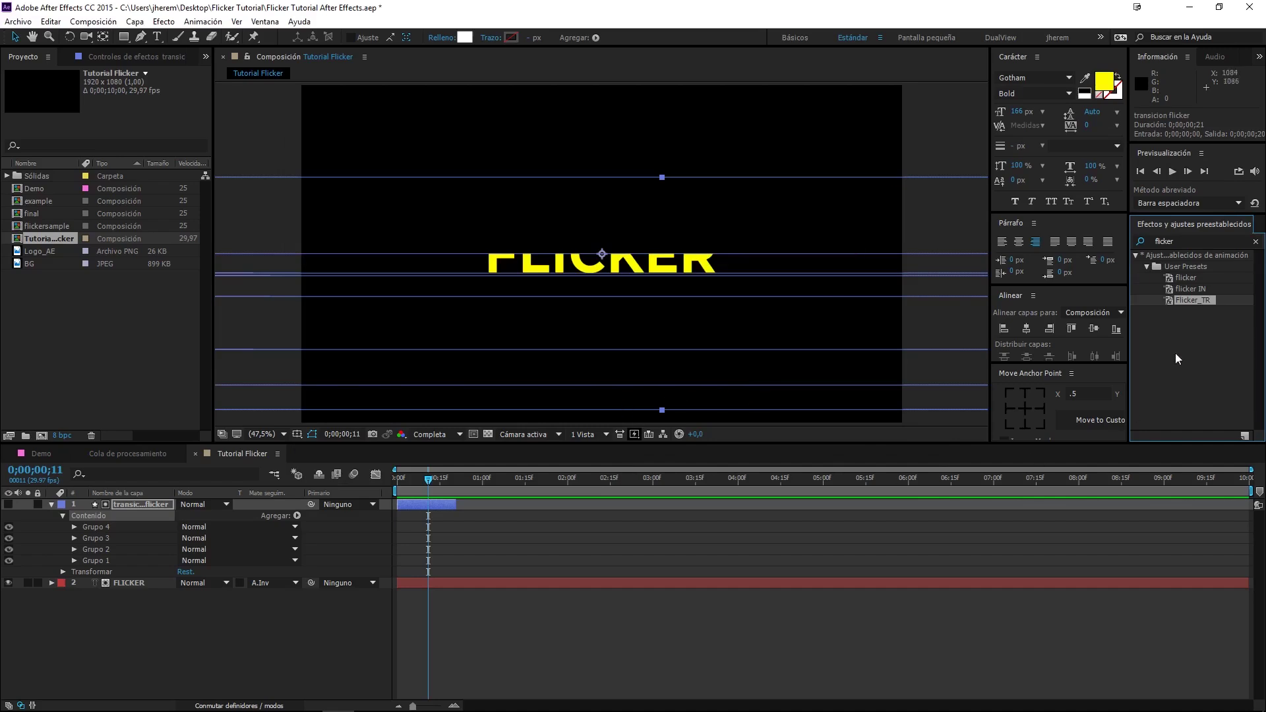
Step: Clear the flicker preset search, collapse the transition layer, and start a new text layer in the viewer
left_click(1255, 244)
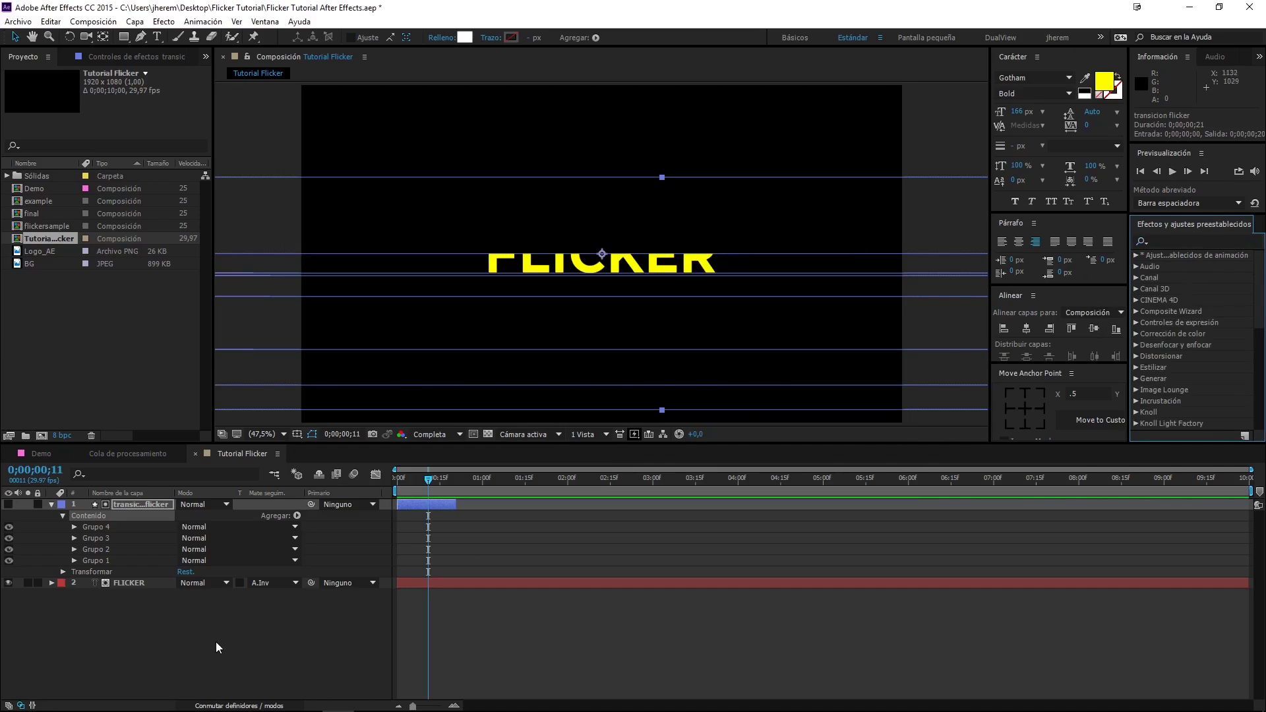
left_click(52, 505)
left_click(132, 625)
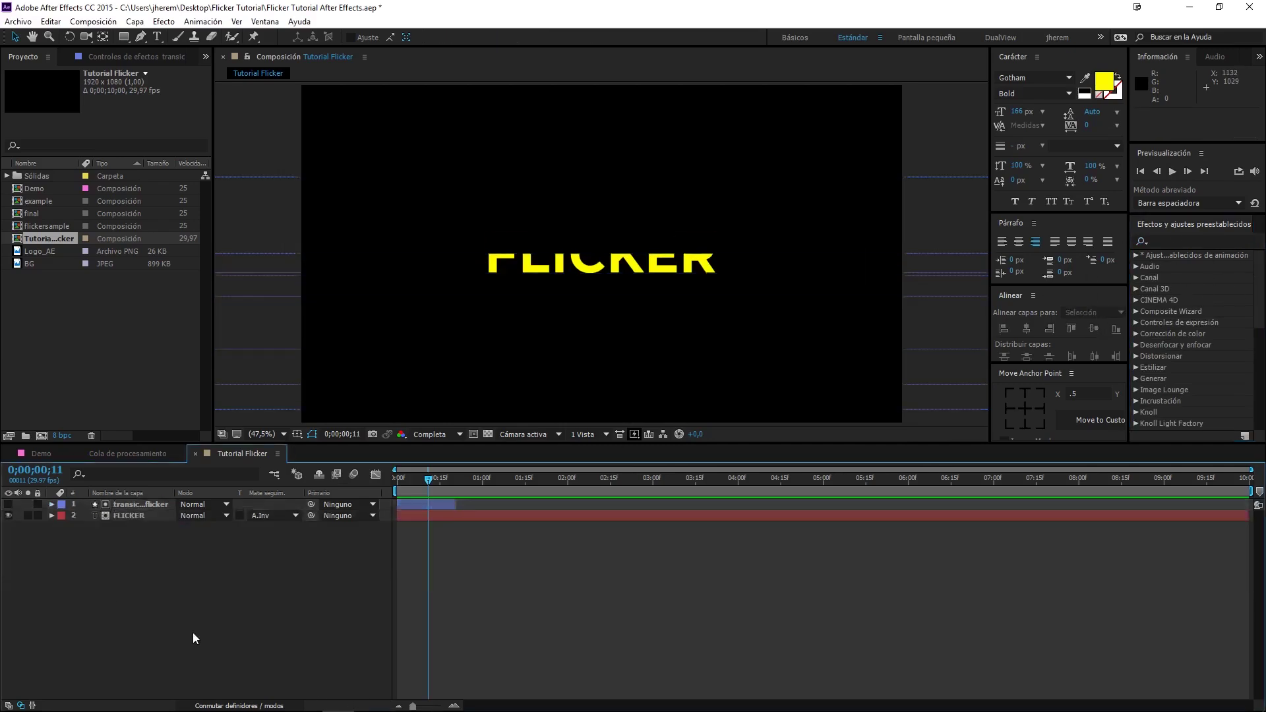
left_click(157, 36)
left_click(461, 374)
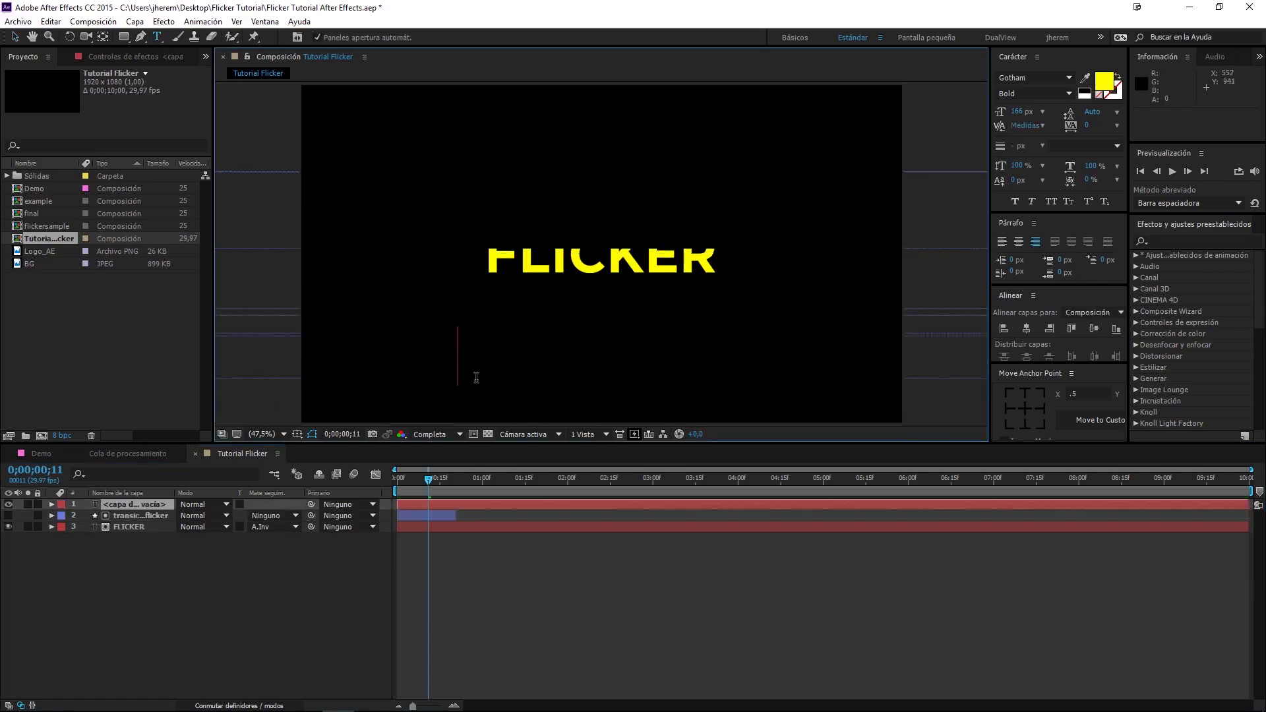
Step: Type EFECTO in capitals and move the text to the right
key("Caps_Lock")
type("EFECTO")
key("Caps_Lock")
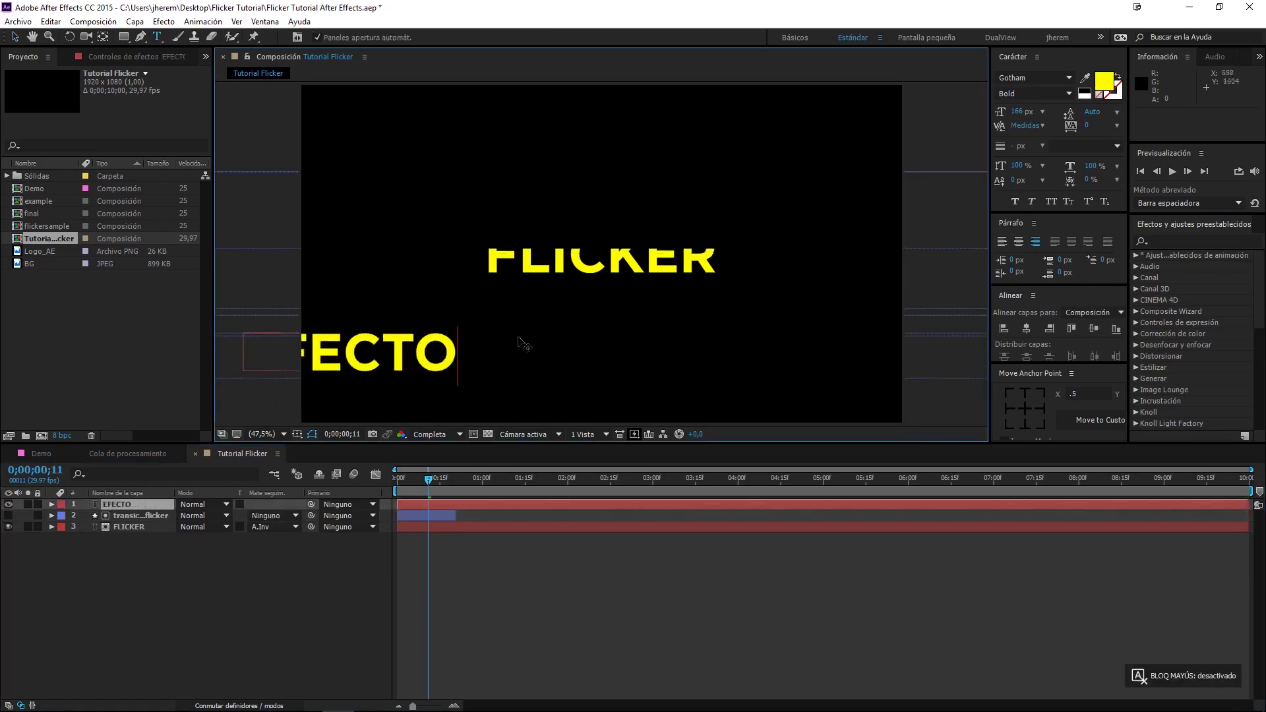
left_click(15, 37)
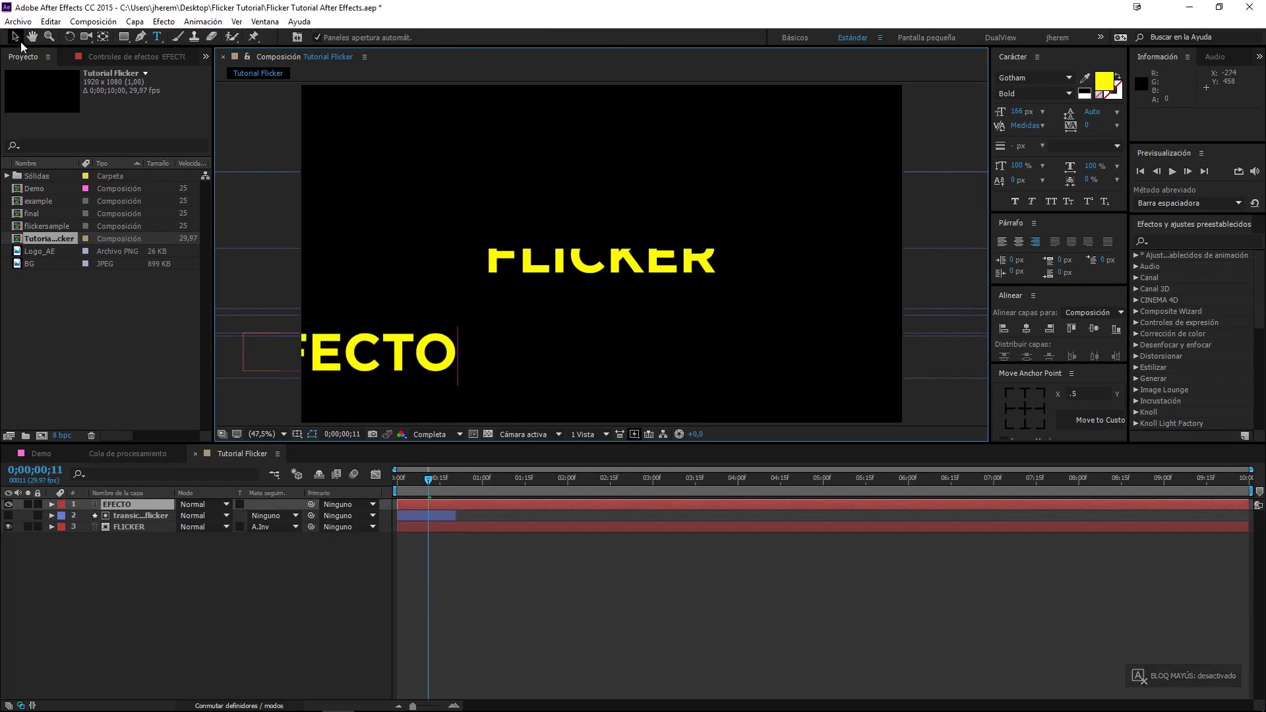
left_click_drag(468, 359, 629, 353)
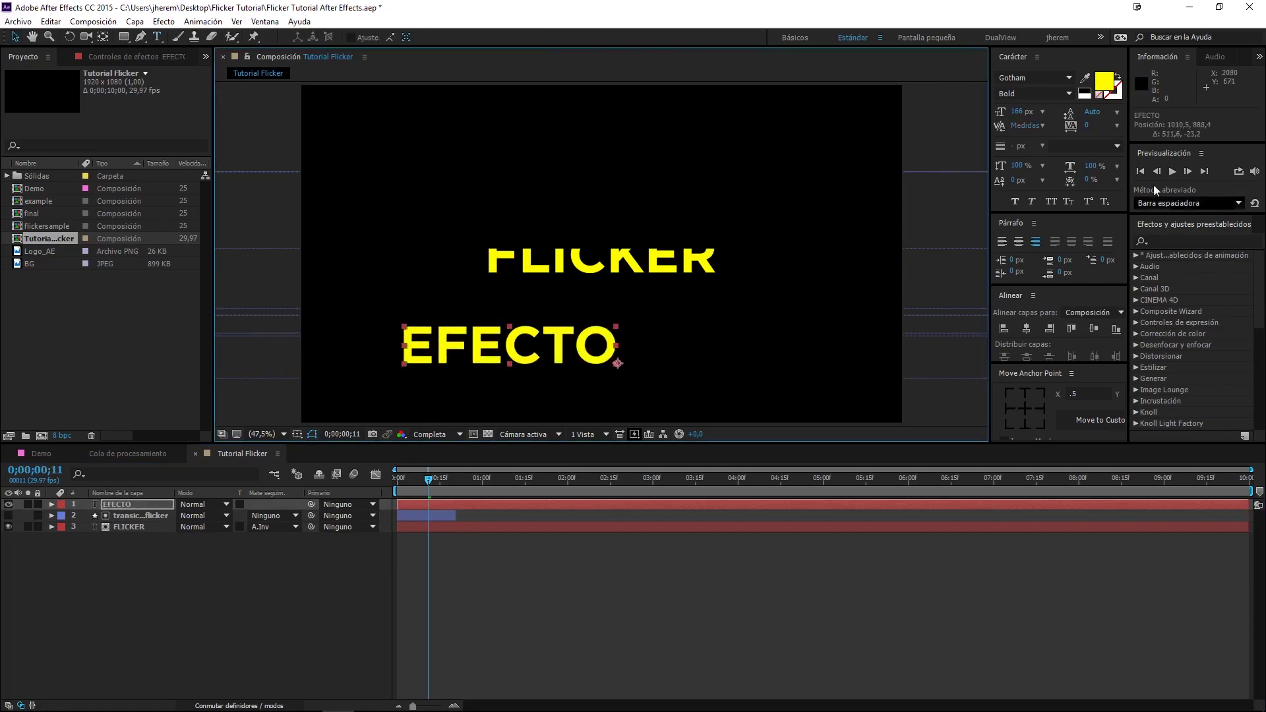
Step: Make EFECTO white, Gotham Light weight, at 82 px
left_click(1088, 98)
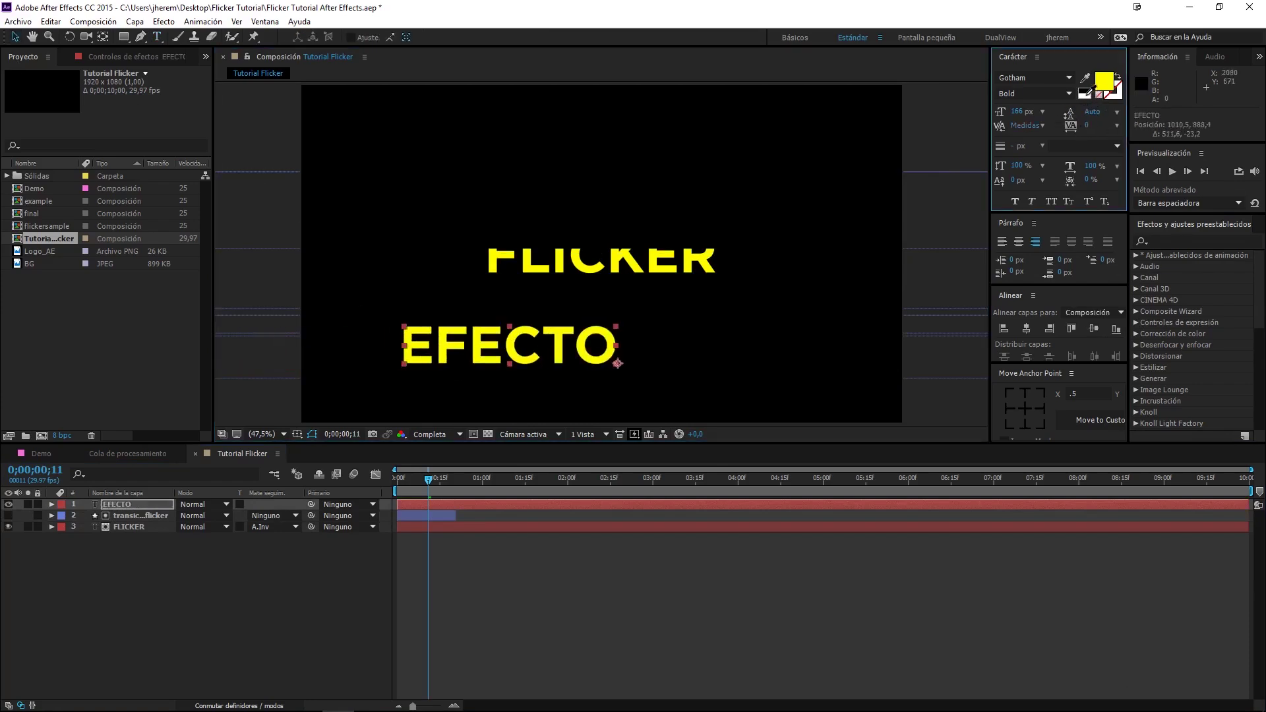
left_click(1084, 90)
left_click(1067, 94)
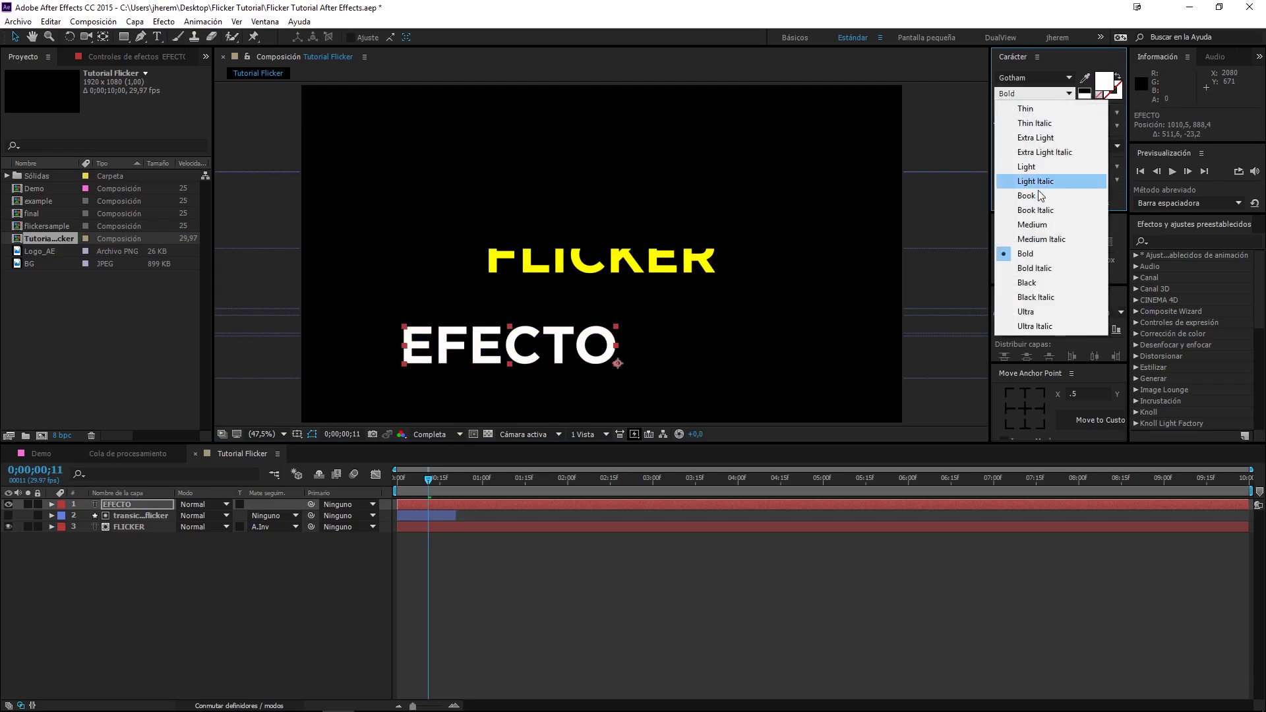
left_click(1029, 162)
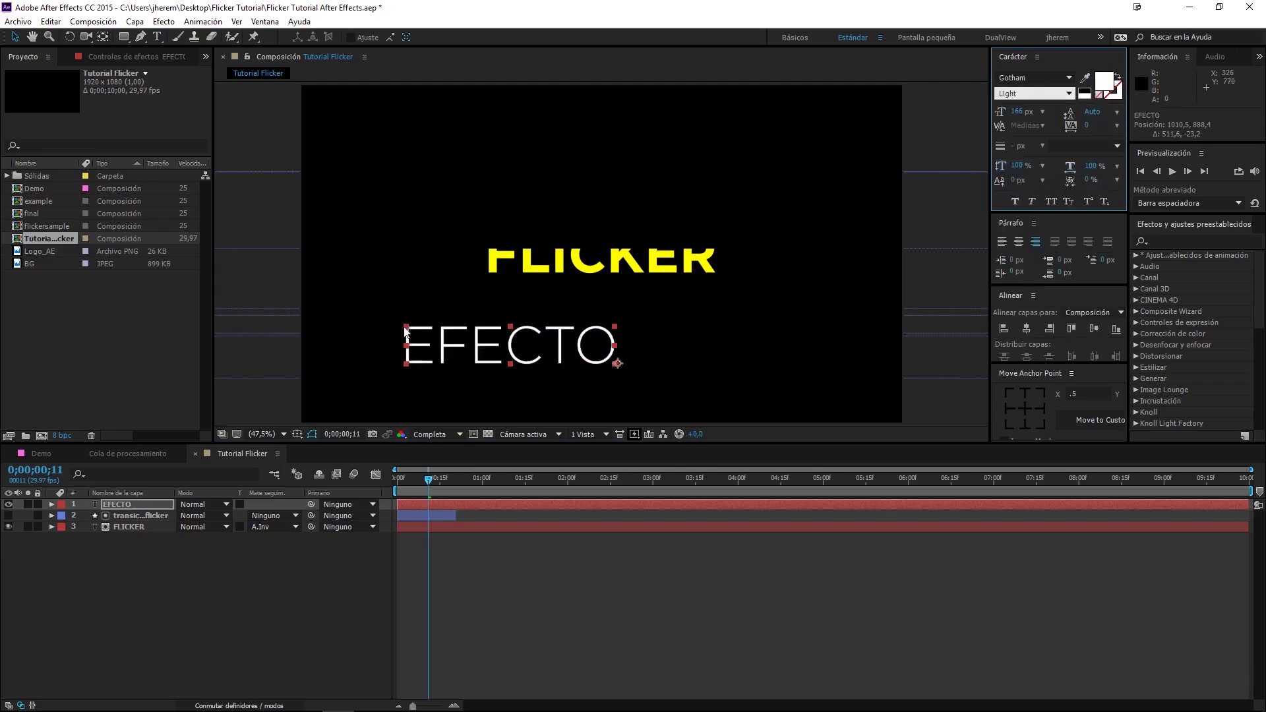
mouse_move(1018, 114)
left_mouse_down()
mouse_move(631, 350)
mouse_move(689, 289)
left_mouse_up()
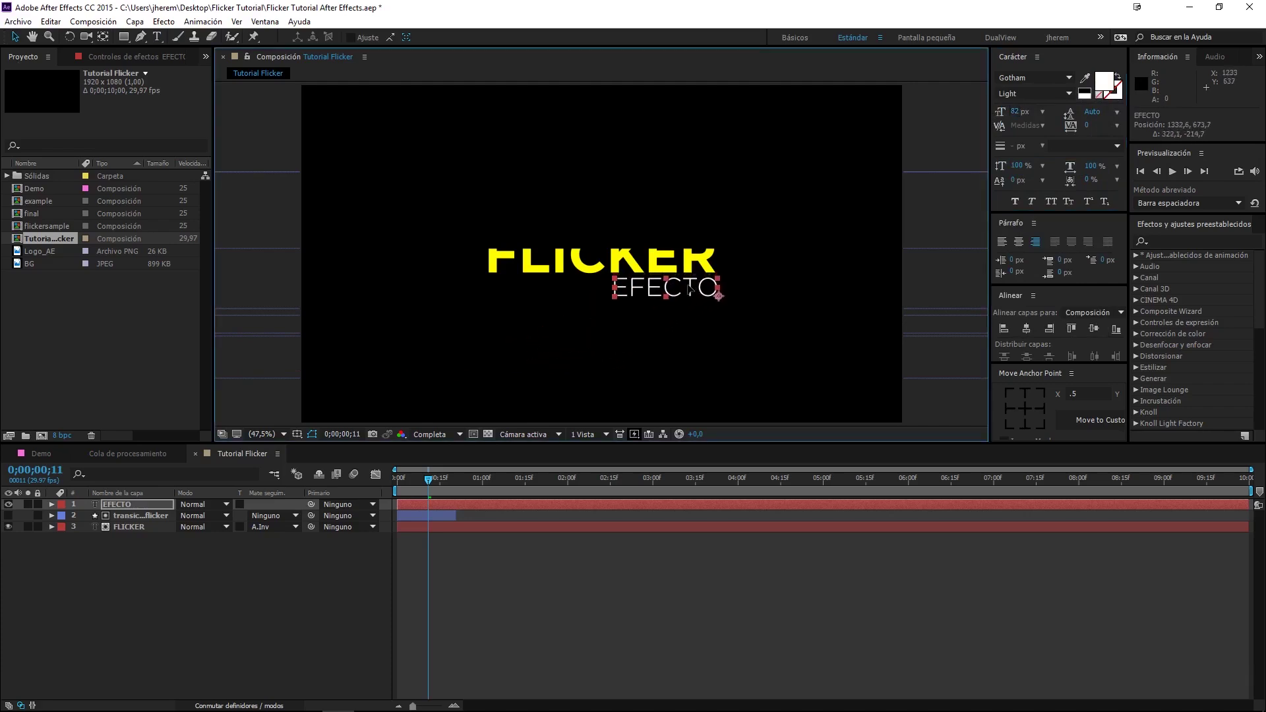
left_click(319, 474)
Step: Search Effects & Presets for 'flicker', then marquee-select and deselect the three timeline layers
left_click(1159, 241)
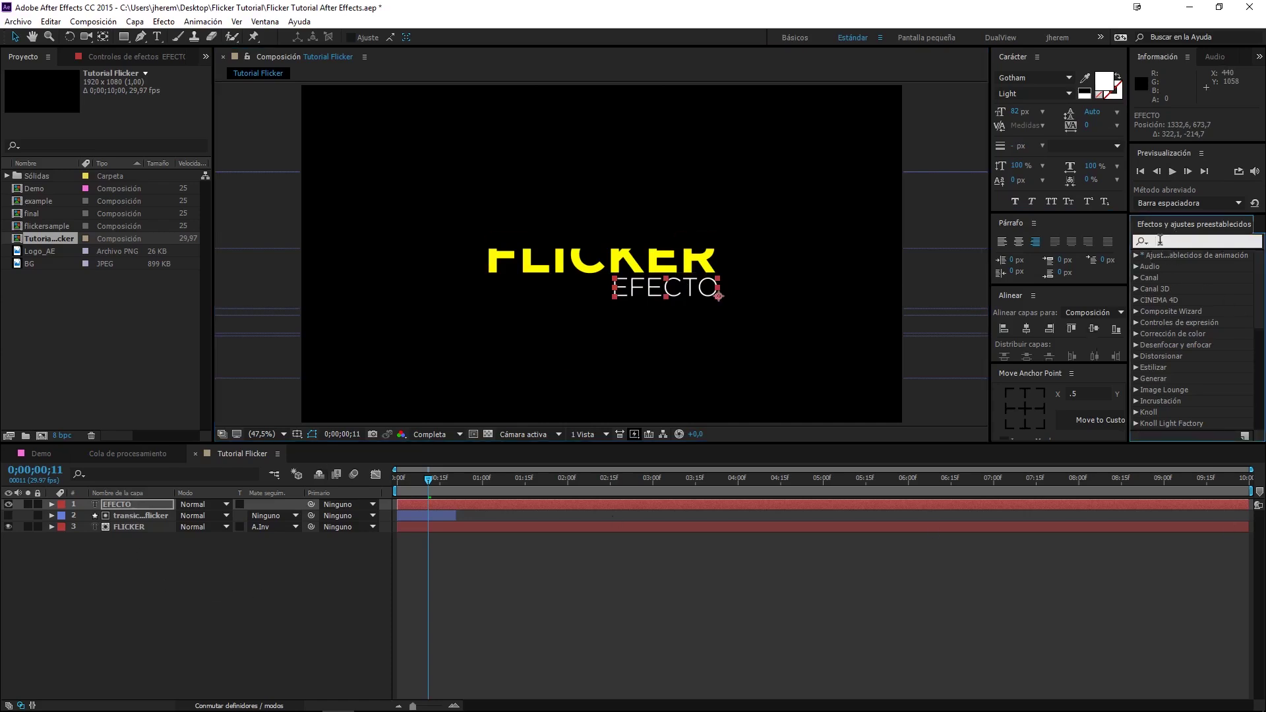
type("flicker")
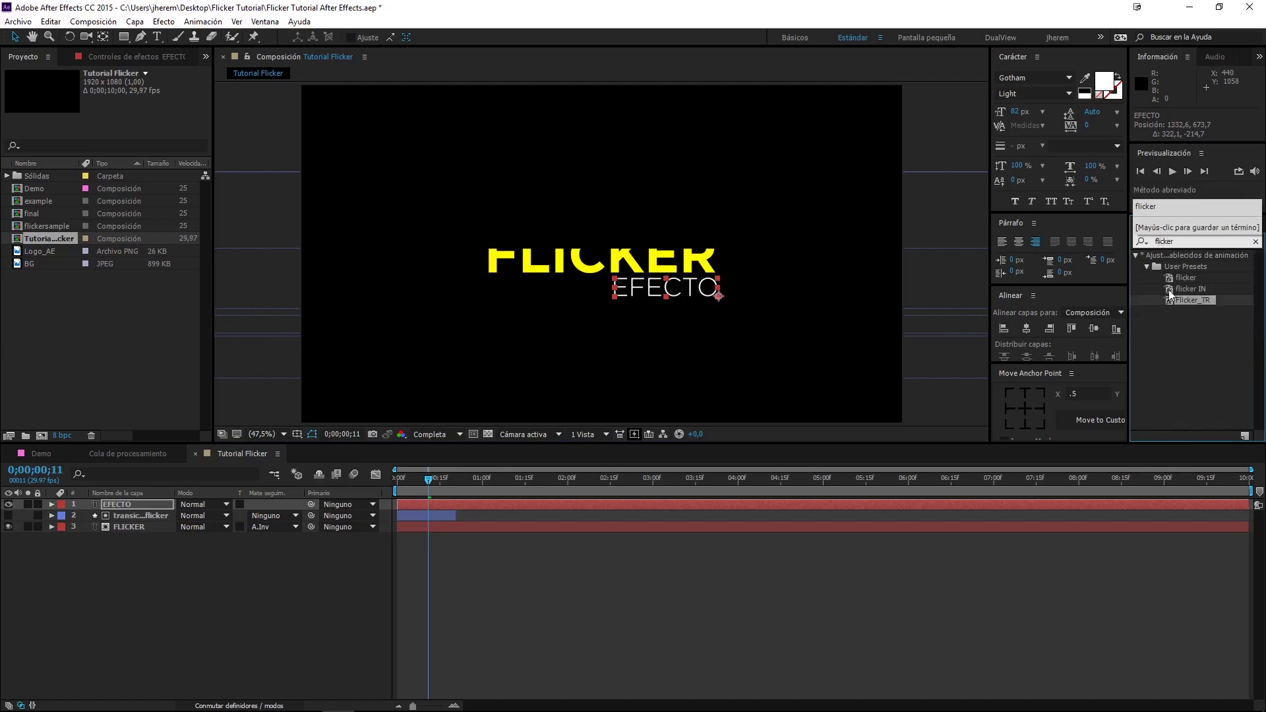
left_click(1174, 300)
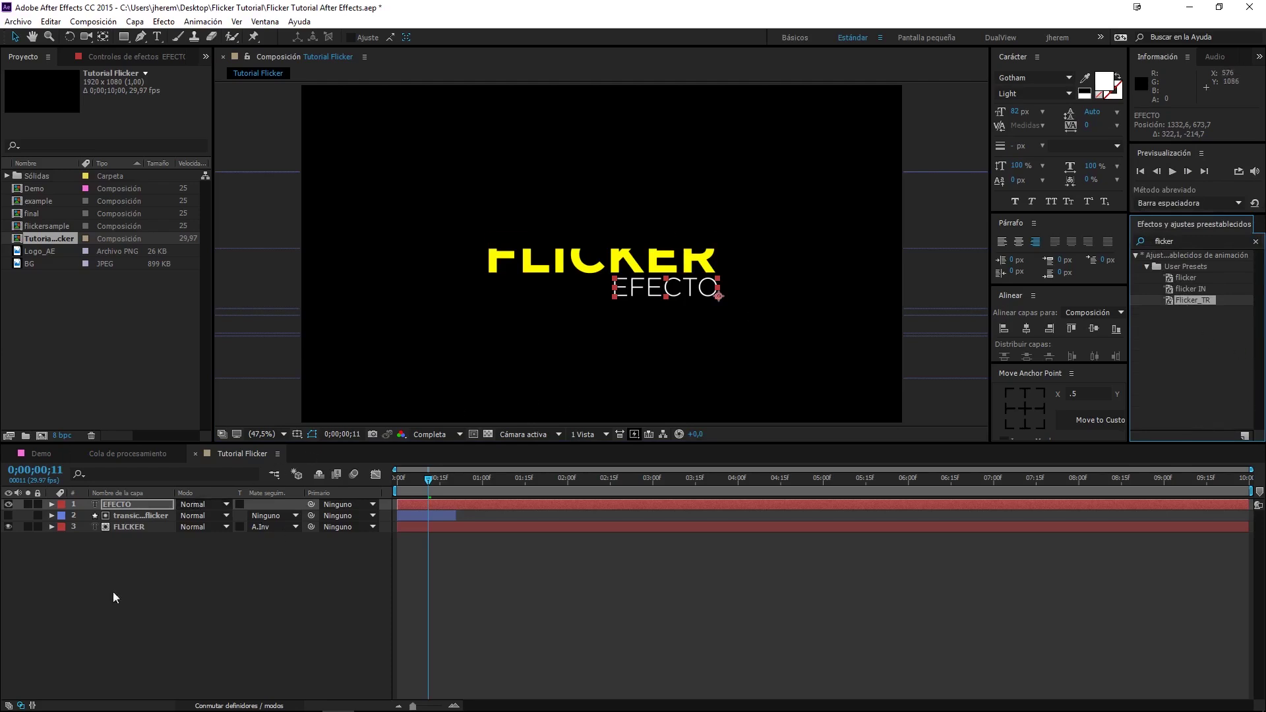
left_click_drag(146, 597, 120, 500)
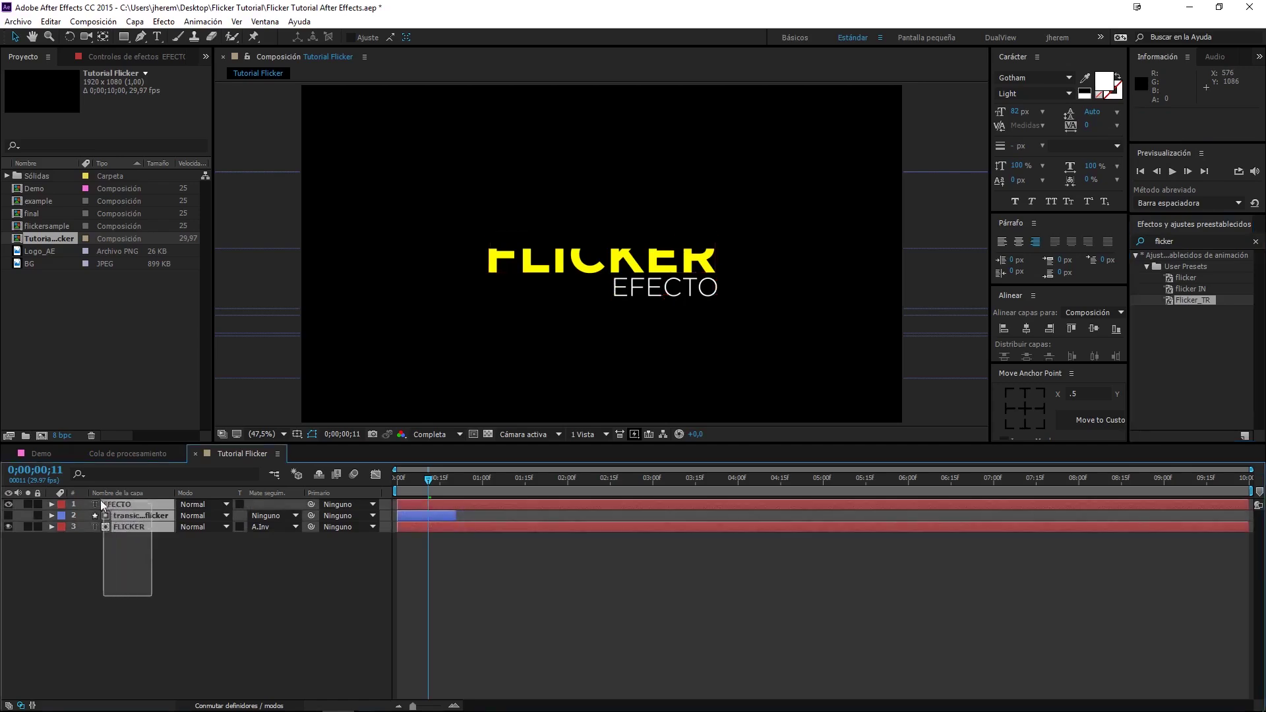
left_click(152, 621)
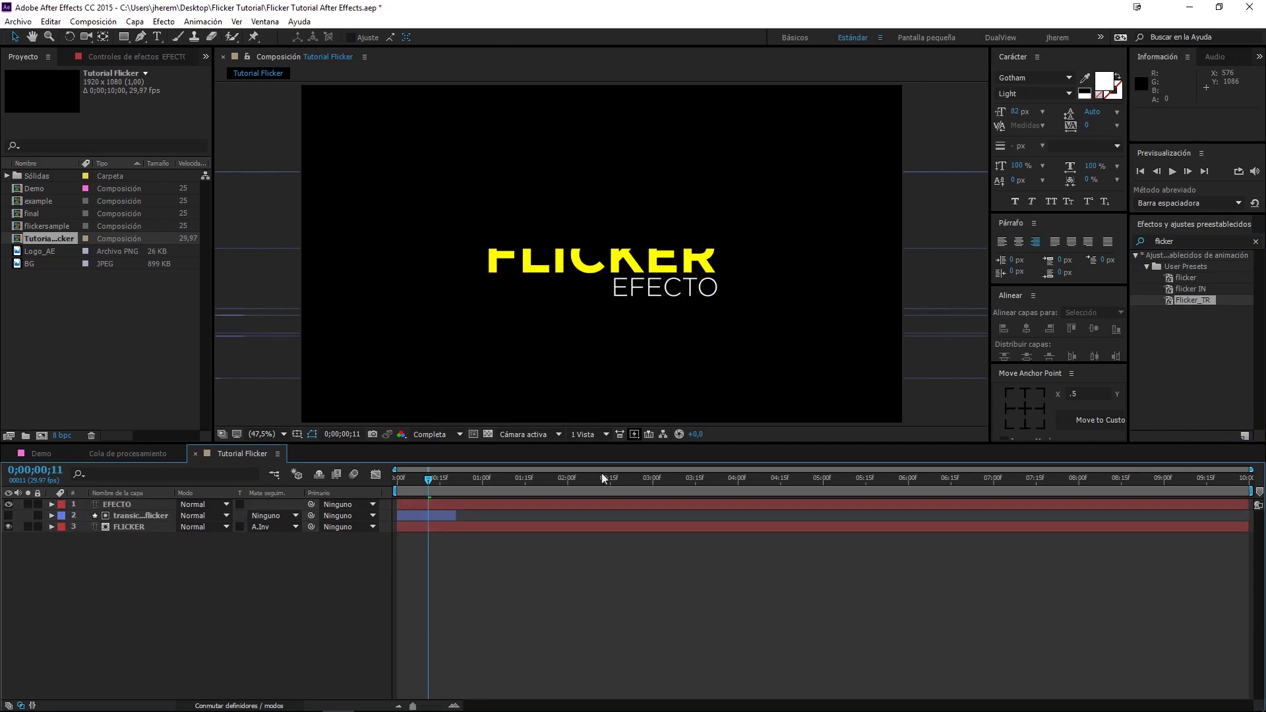
Step: Apply the Flicker_TR preset and rename the new shape layer 'transicion flicker 2'
double_click(1169, 301)
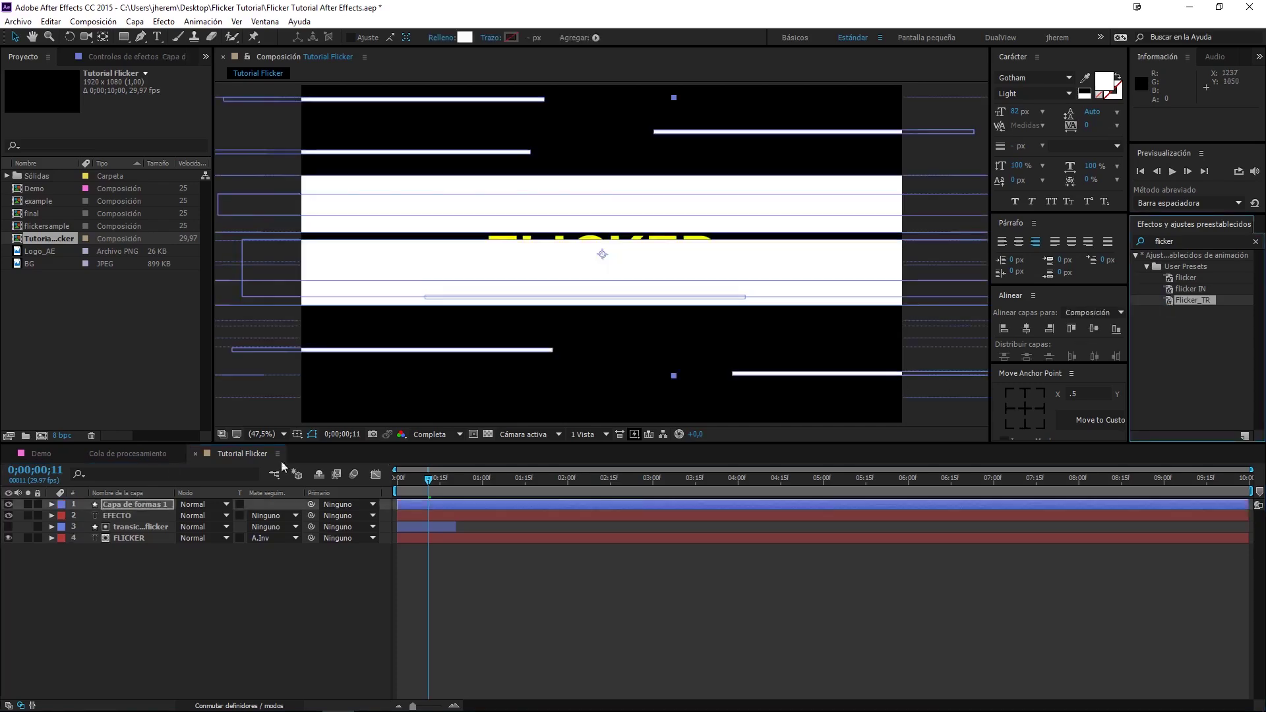
left_click(148, 506)
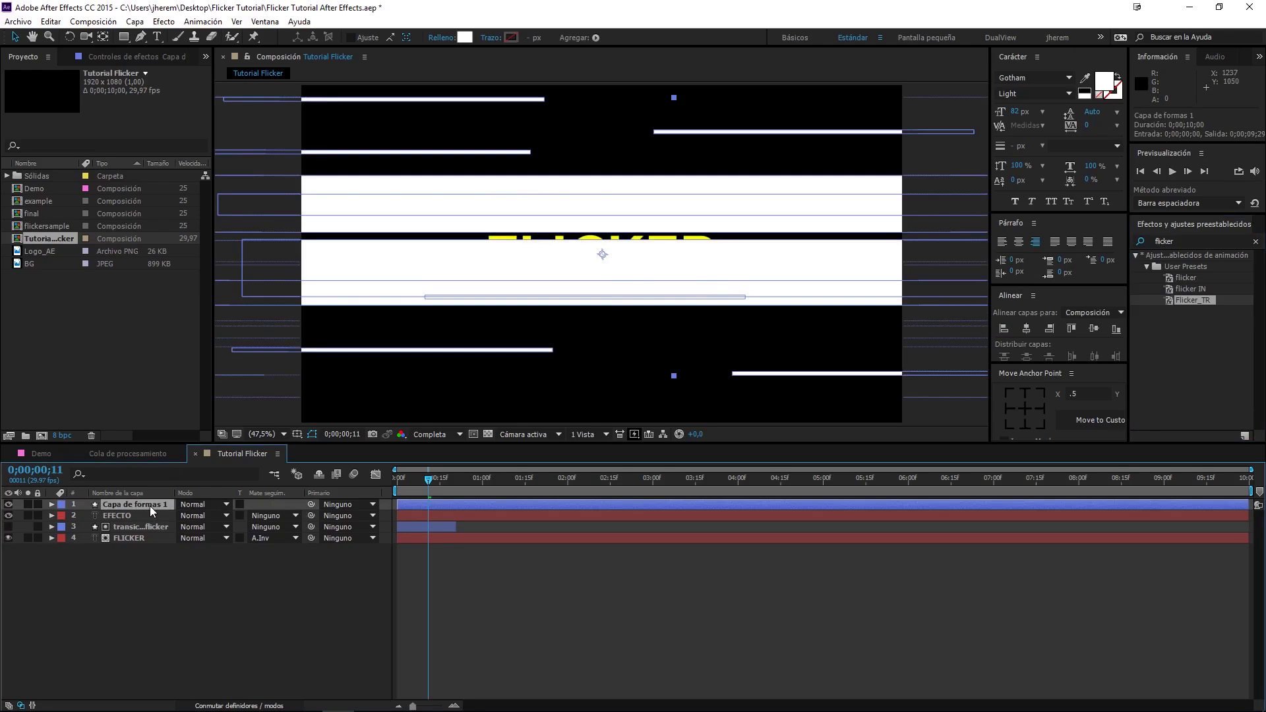
key("Return")
type("transi")
type("ion flicker 2")
key("Return")
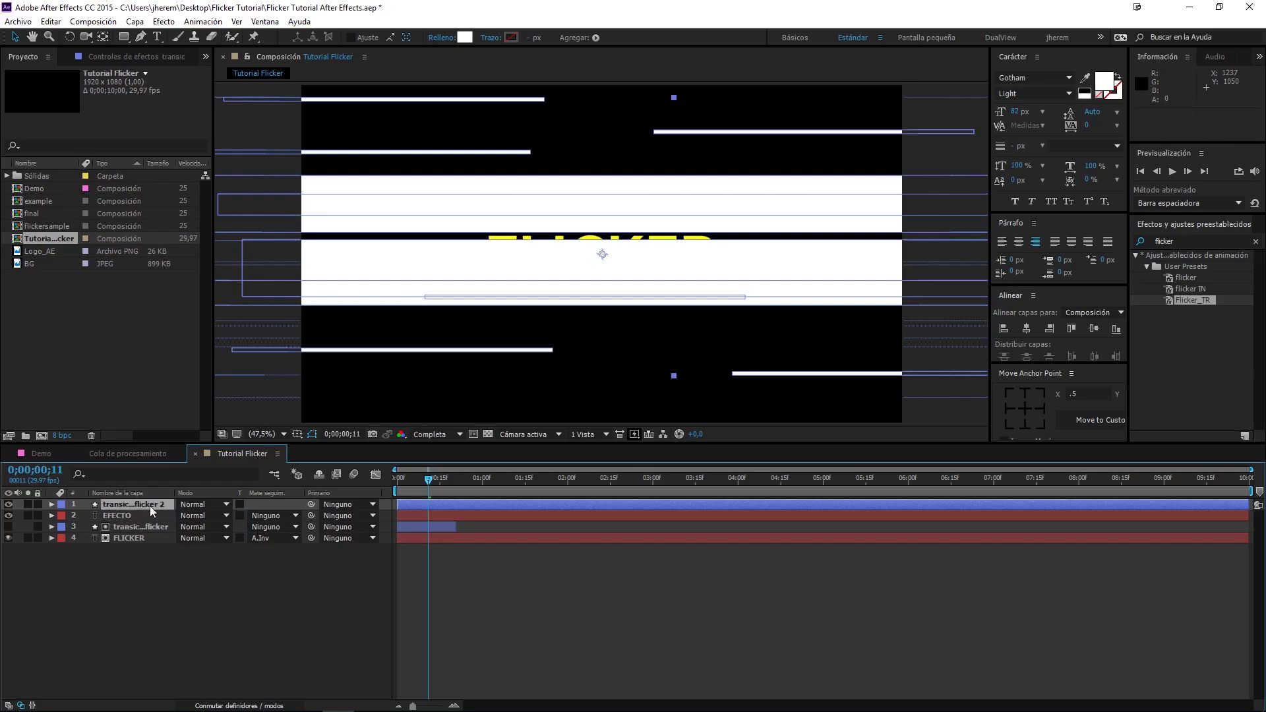
Step: Set EFECTO's Track Matte to Alpha Inverted and move the playhead to frame 15
left_click(140, 514)
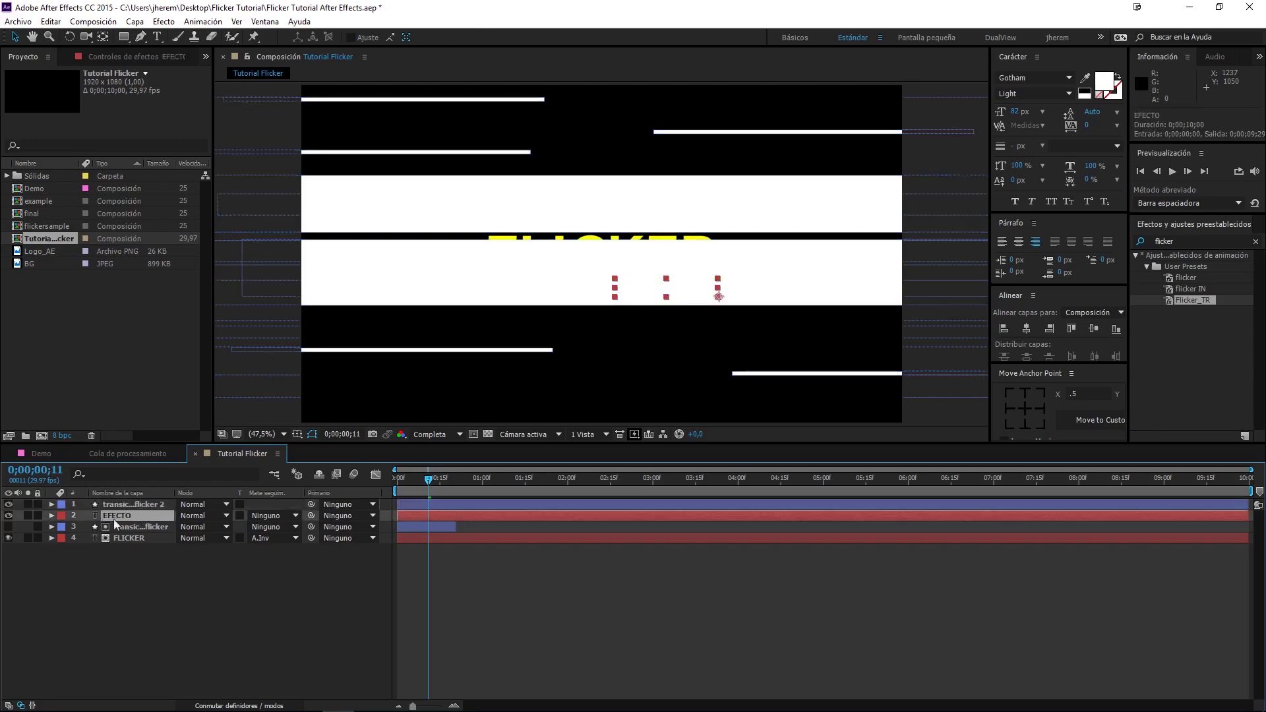
left_click(261, 517)
left_click(307, 564)
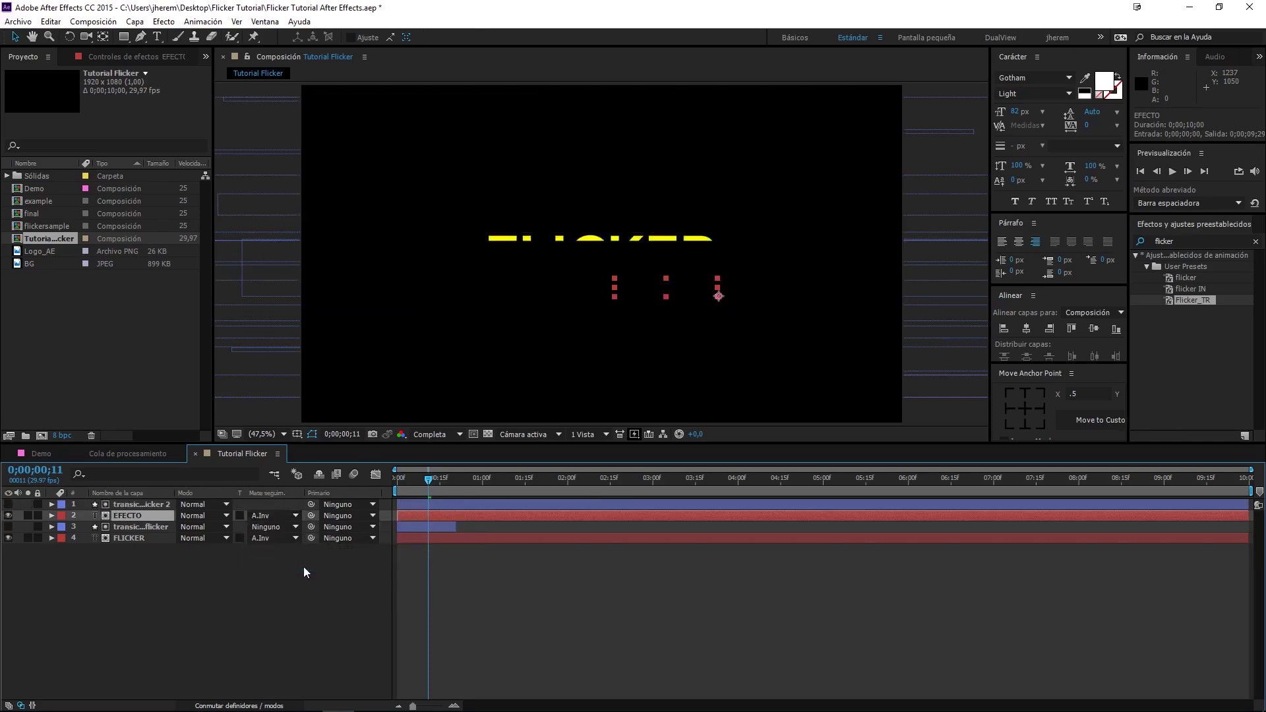
left_click(464, 506)
left_click(441, 481)
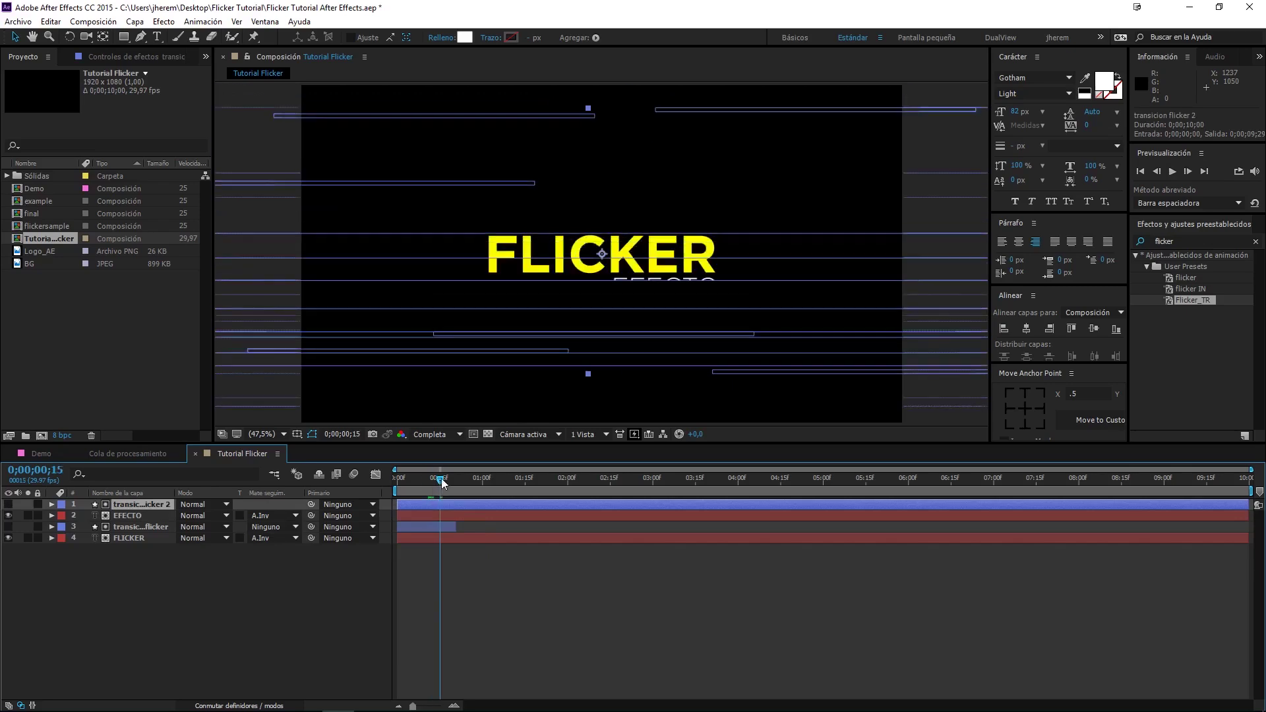
Step: Trim the transition layer's end and shift EFECTO with its transition a few frames later
key("alt+bracketright")
left_click(431, 518, "shift")
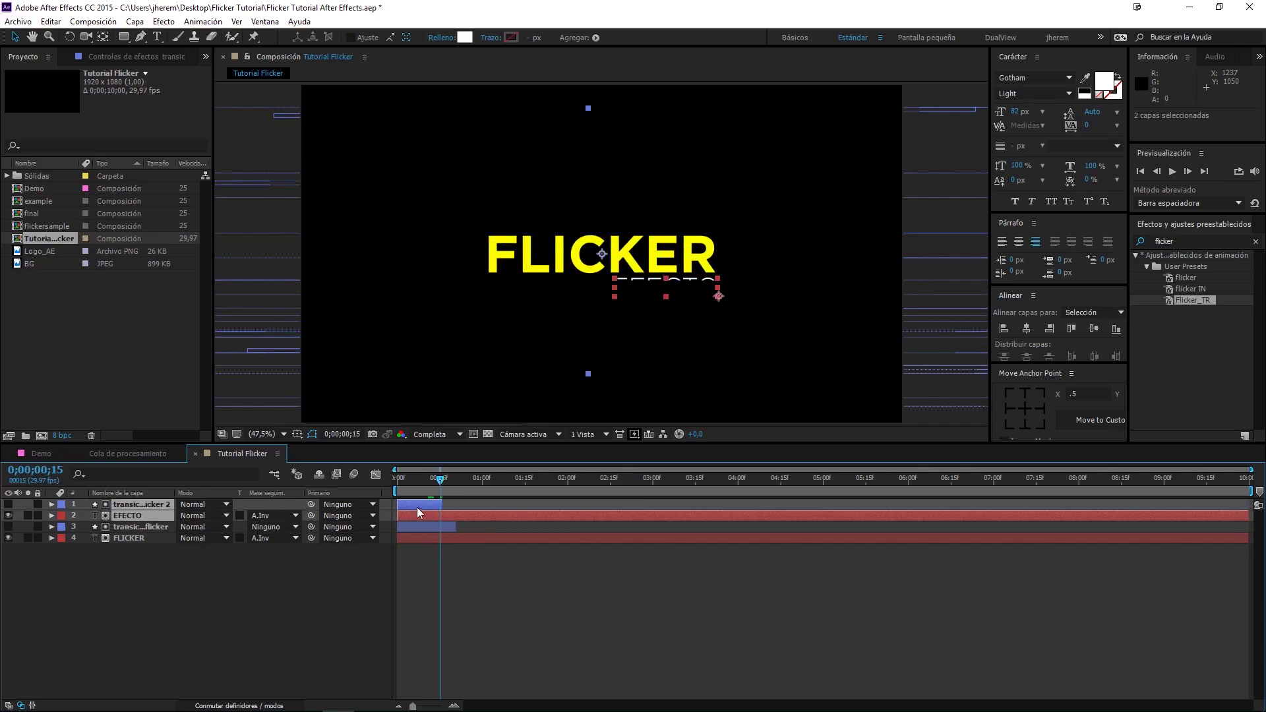
left_click_drag(416, 508, 450, 508)
left_click(479, 629)
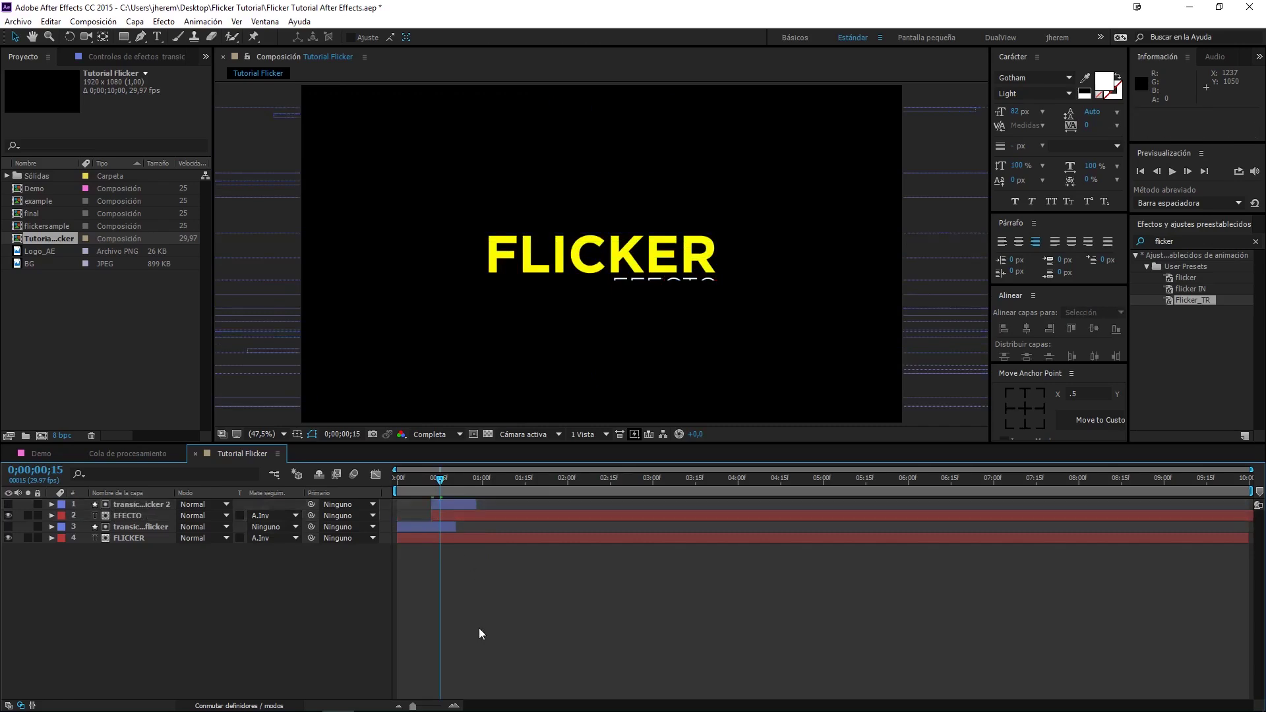
key("space")
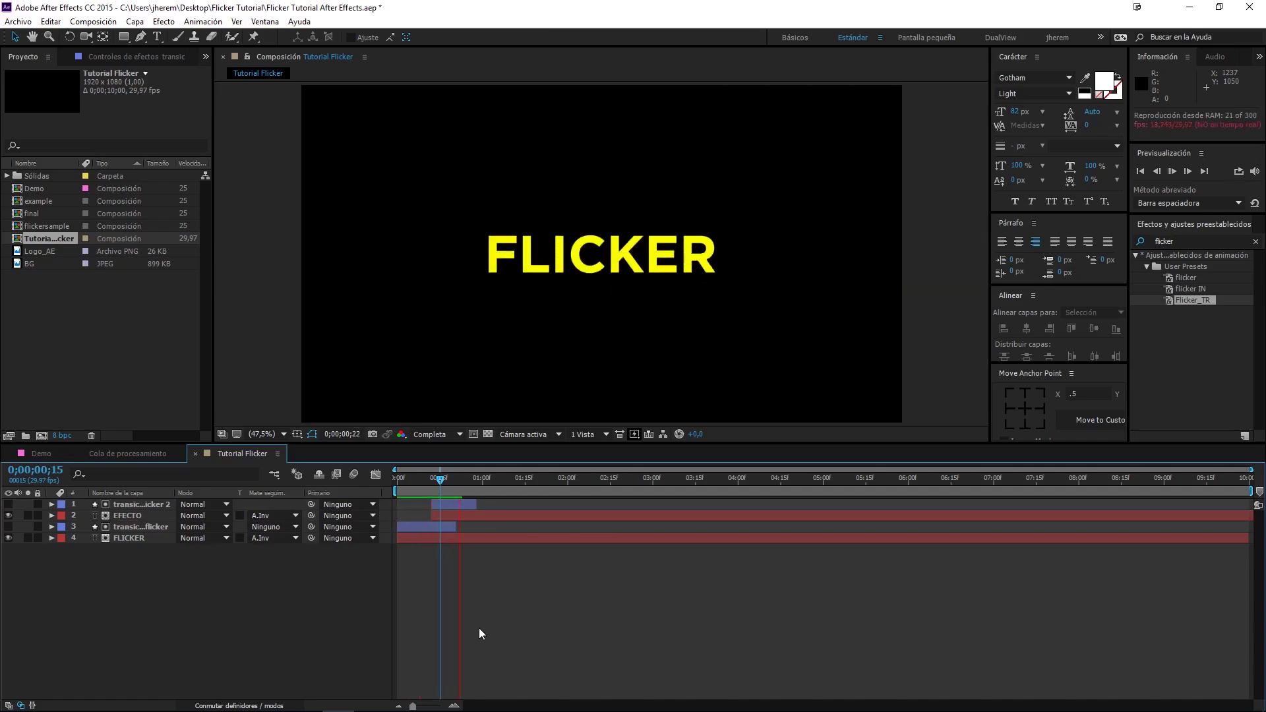
Step: Scrub the subtitle reveal, undo an extra timing shift, and stop where both titles show
left_click(485, 484)
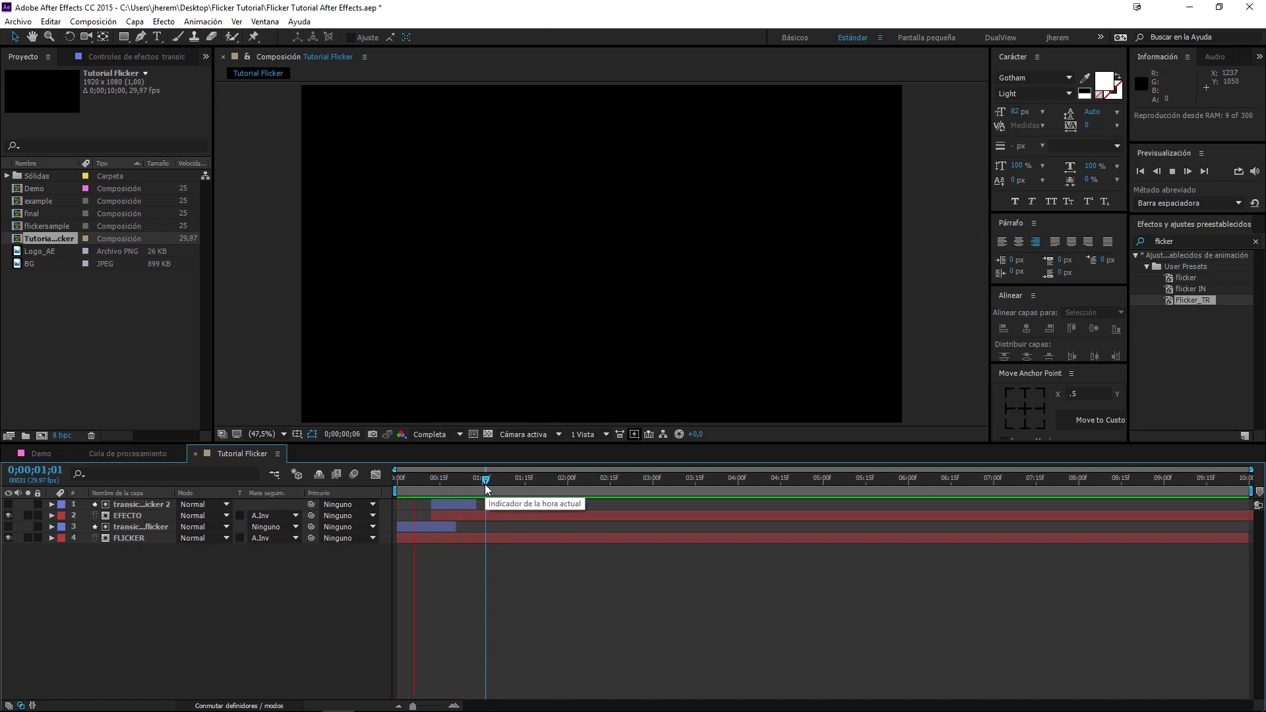
left_click_drag(485, 484, 417, 503)
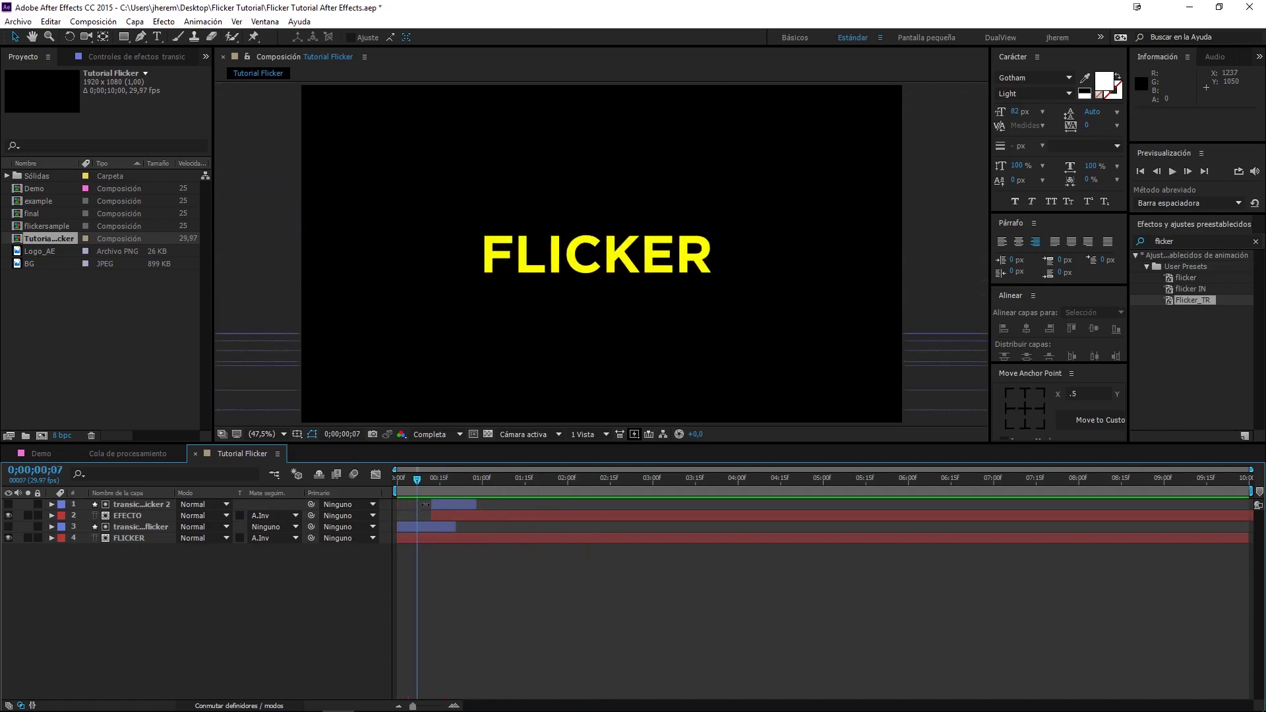
left_click(453, 505)
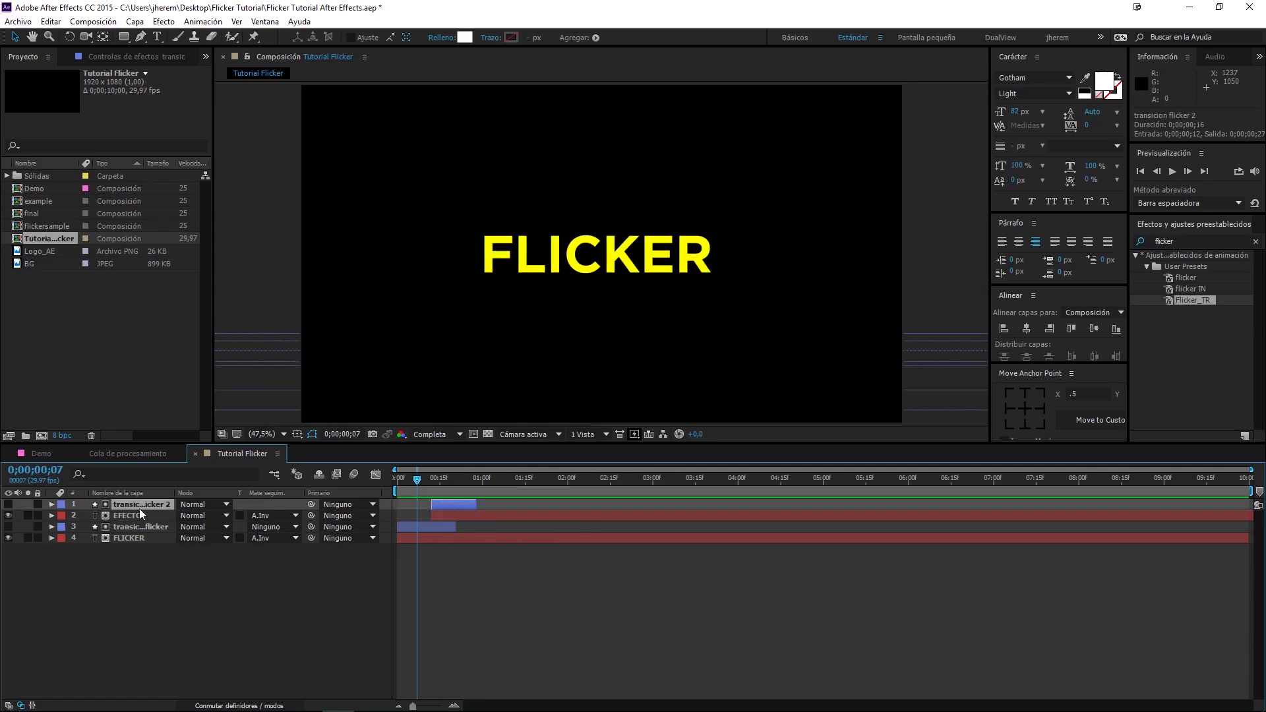
mouse_move(432, 488)
left_mouse_down()
mouse_move(459, 488)
mouse_move(431, 491)
mouse_move(461, 504)
left_mouse_up()
left_click(440, 517)
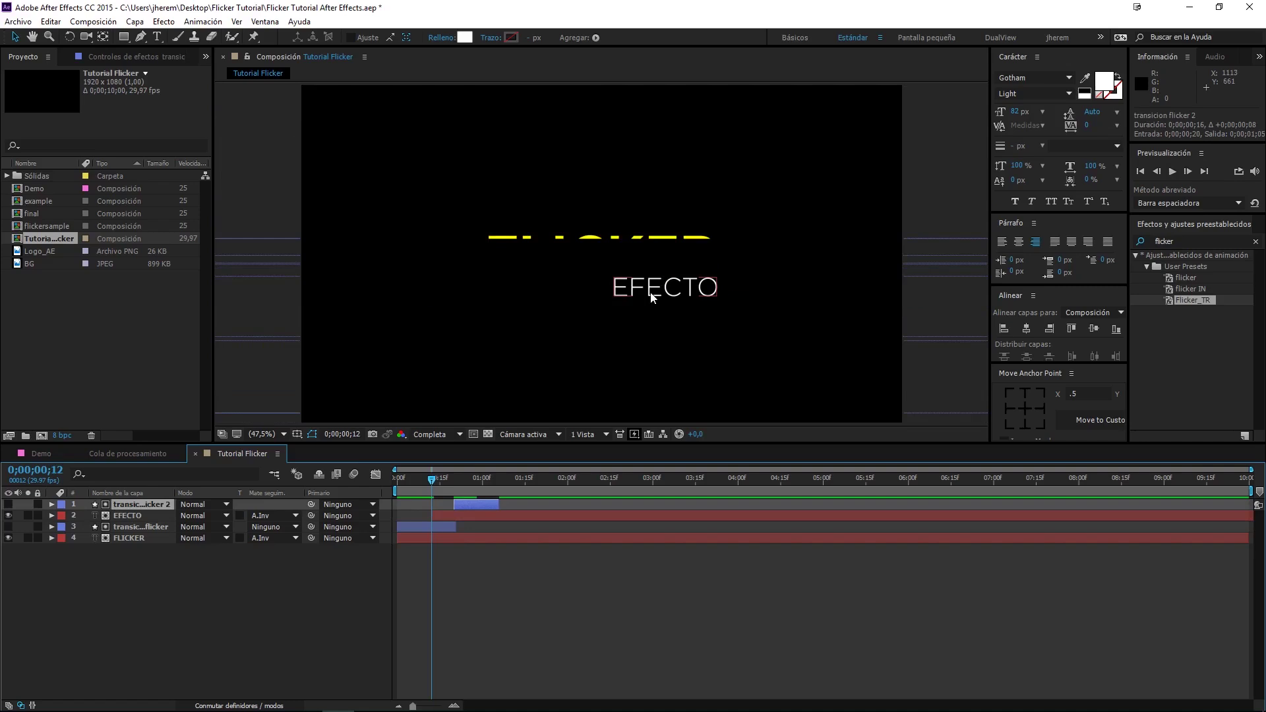
left_click_drag(431, 481, 474, 489)
key("ctrl+z")
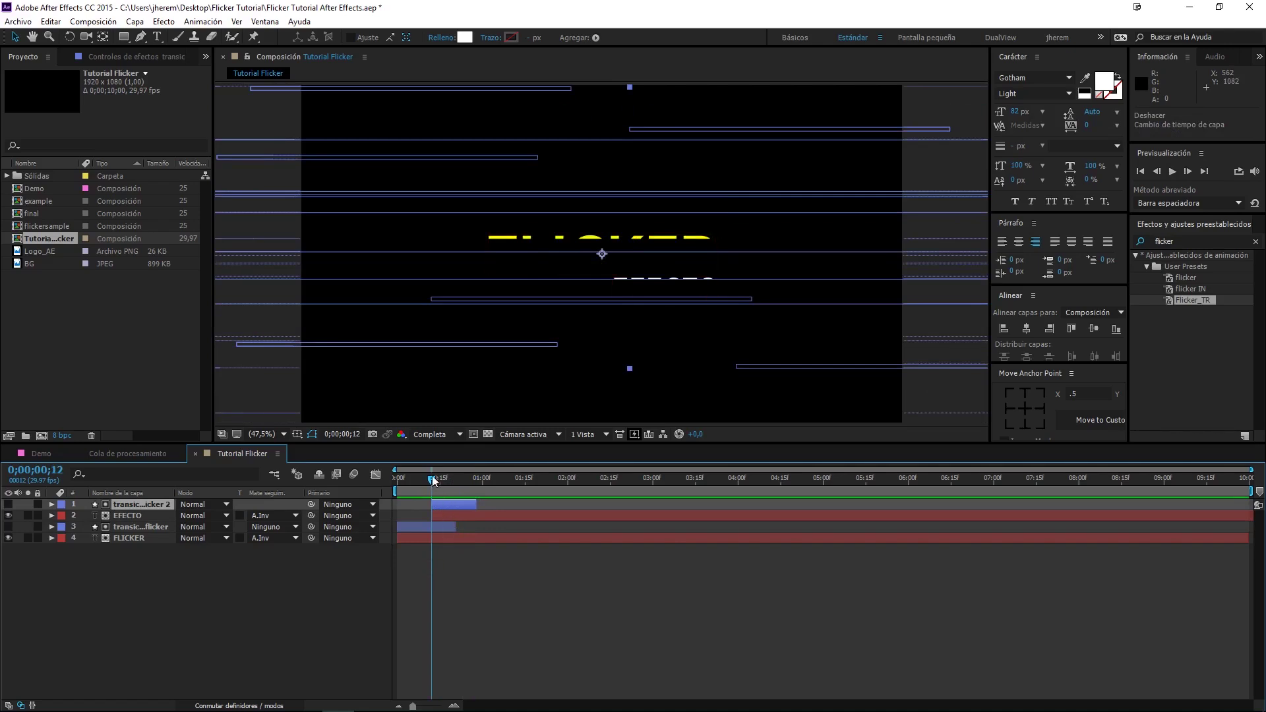
left_click(425, 514)
left_click_drag(432, 480, 519, 497)
left_click(58, 600)
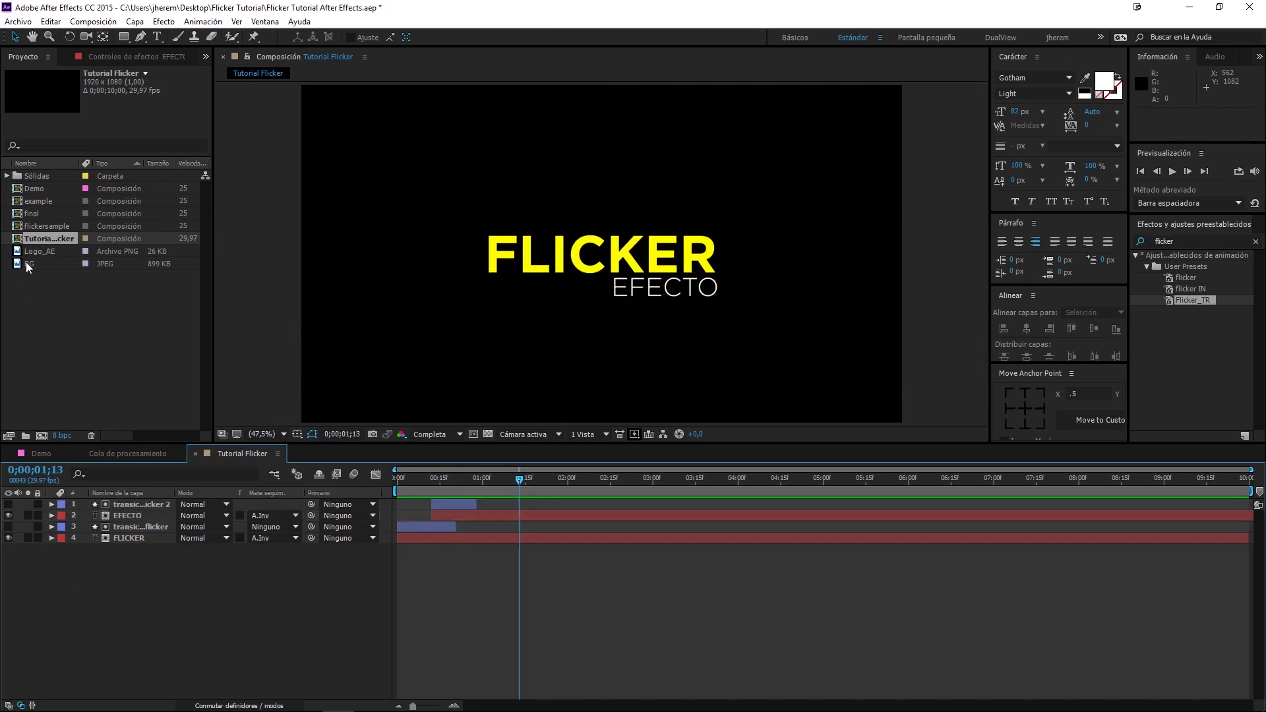
Step: Add the BG car photo as a layer and scale it to fill the frame
left_click_drag(26, 262, 137, 648)
key("s")
mouse_move(198, 560)
left_mouse_down()
mouse_move(231, 562)
mouse_move(218, 564)
left_mouse_up()
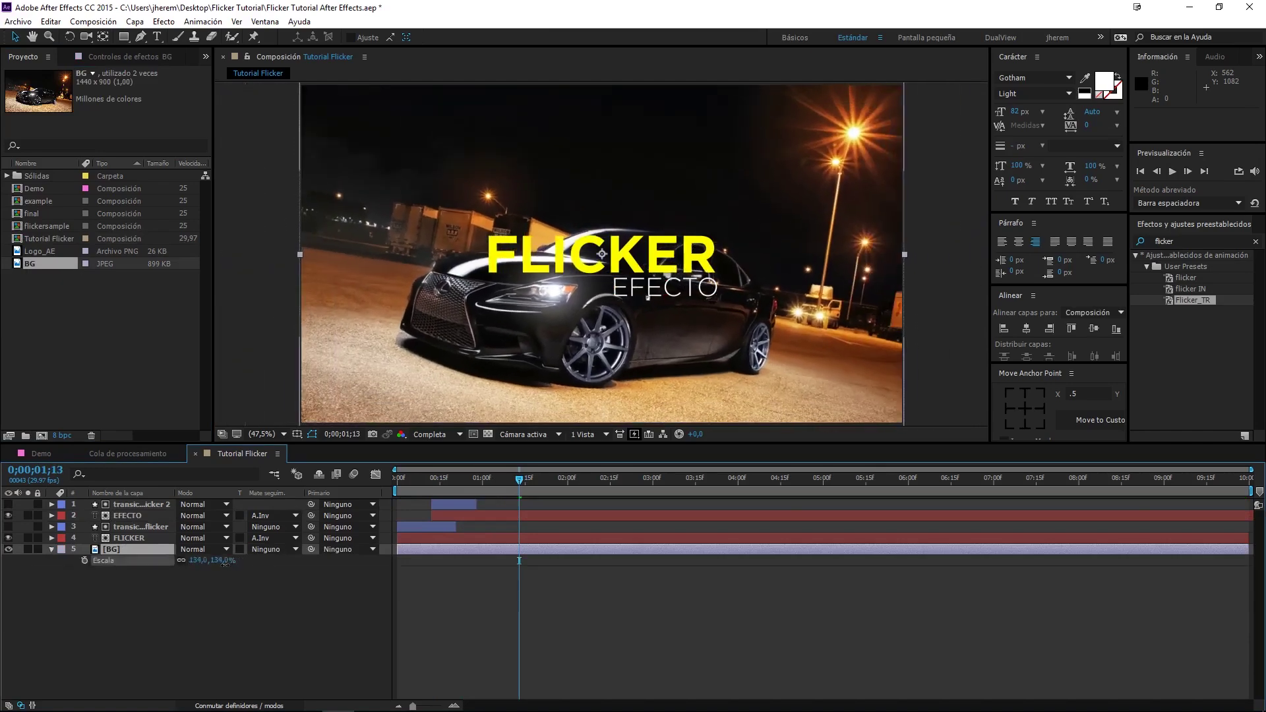
Step: Duplicate the transition layer above BG and set BG's Track Matte to Alpha Inverted
left_click(136, 506)
key("ctrl+d")
left_click_drag(133, 512, 129, 556)
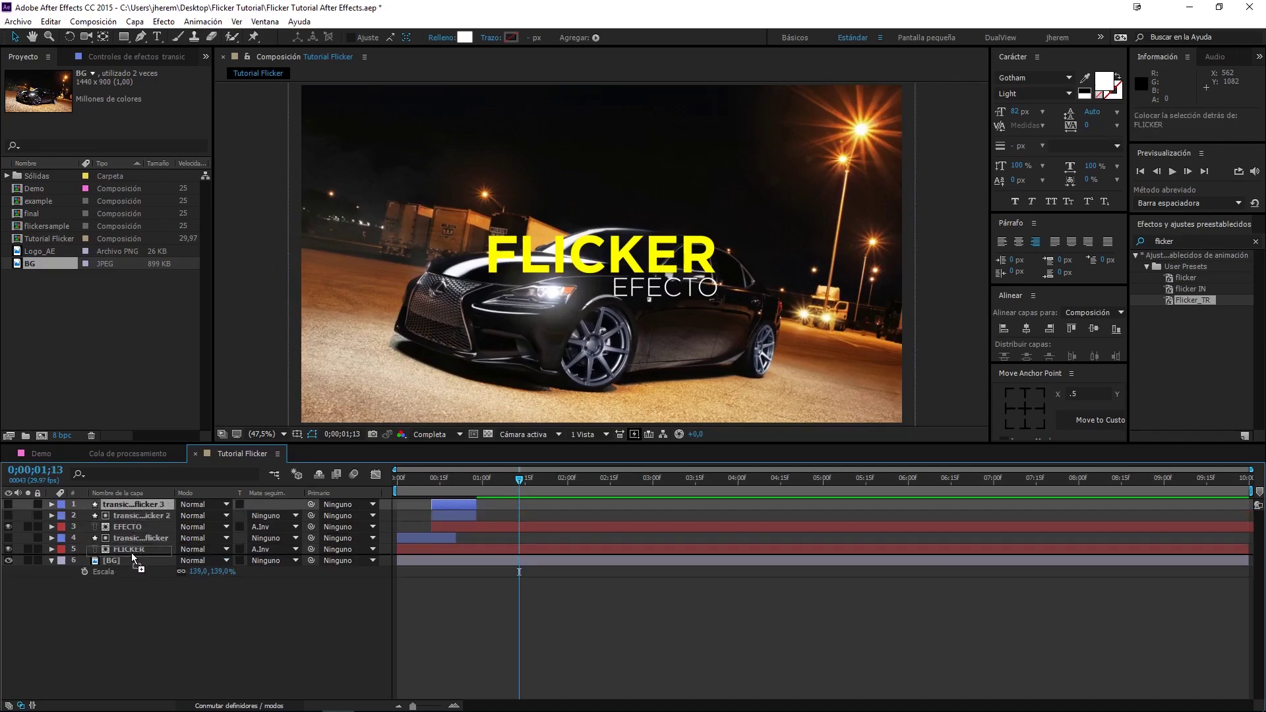
left_click(52, 560)
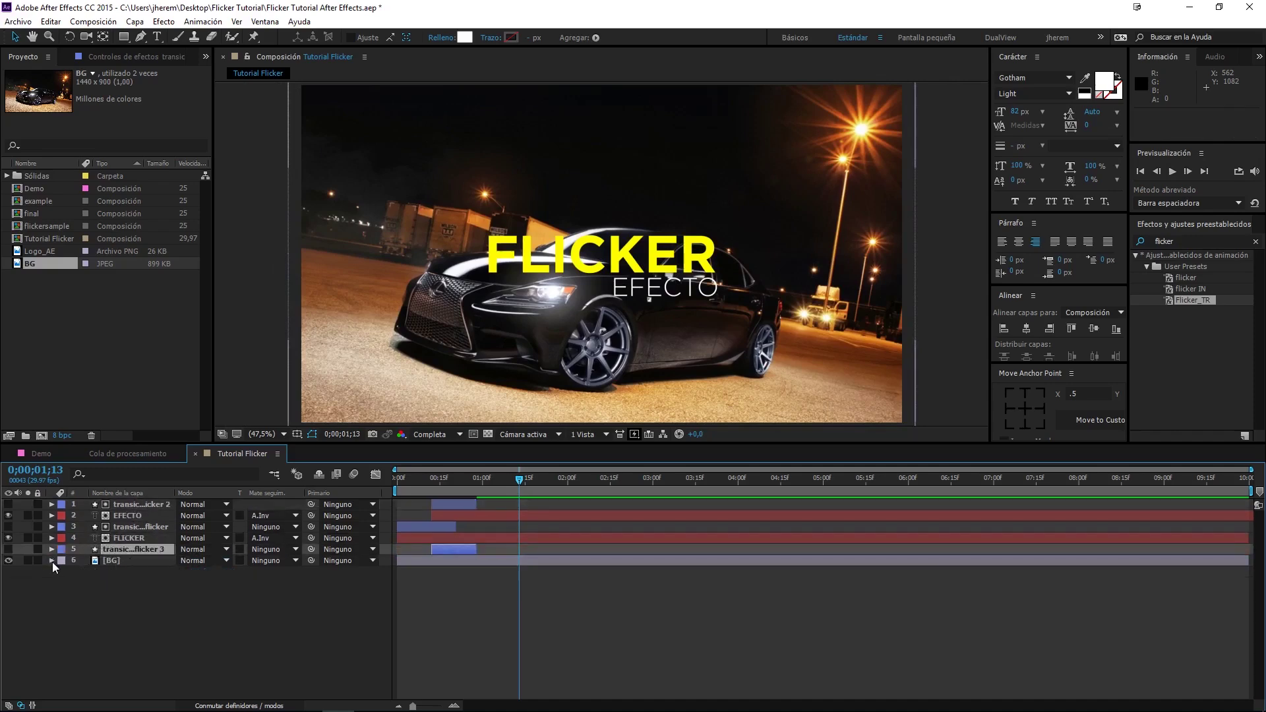
left_click(270, 562)
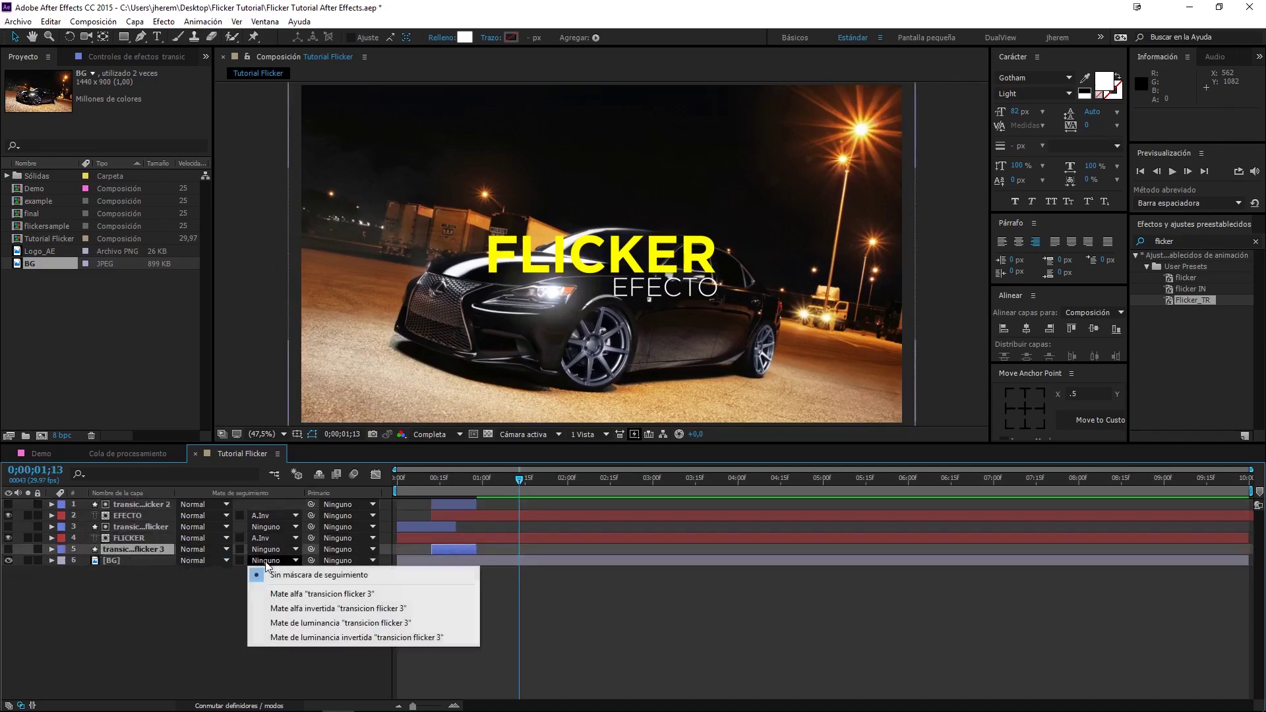
left_click(312, 611)
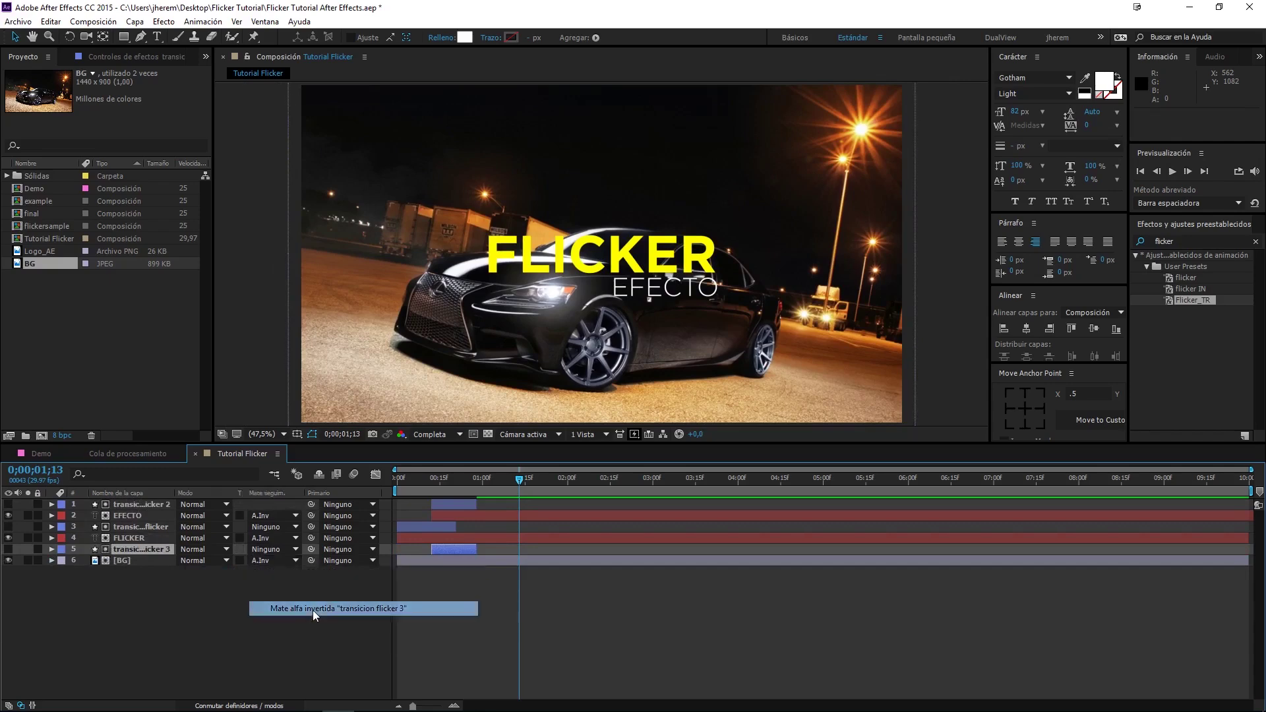
Step: Offset BG and its transition copy to start a few frames later
left_click_drag(429, 561, 452, 557)
left_click(442, 553)
left_click(442, 561, "shift")
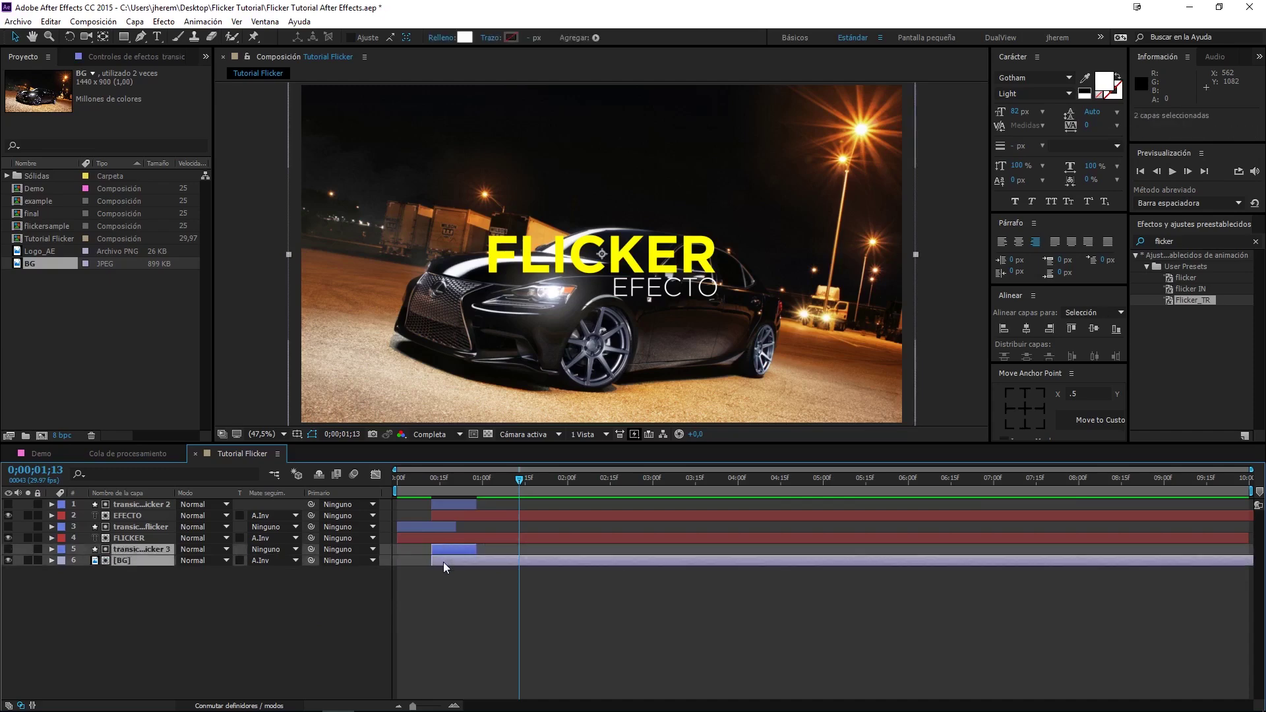
left_click_drag(446, 552, 429, 552)
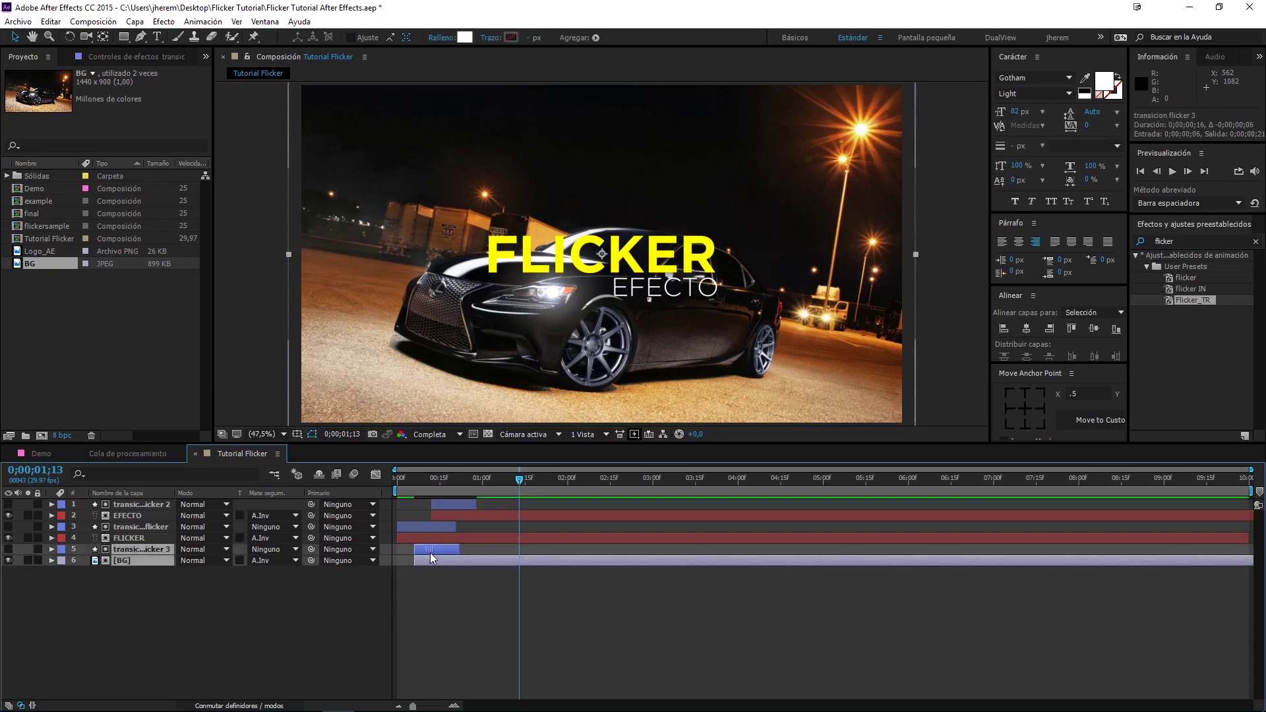
left_click(434, 607)
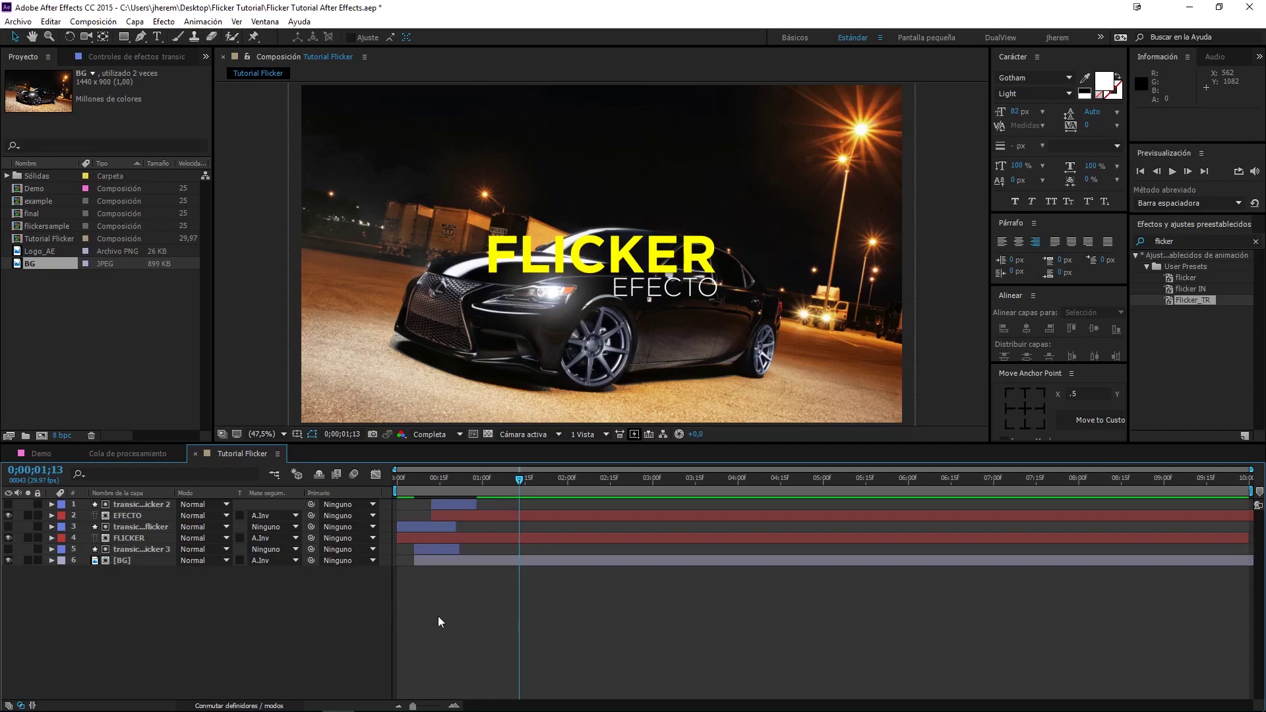
Step: Preview the animation and end the work area at 0;00;01;23
key("space")
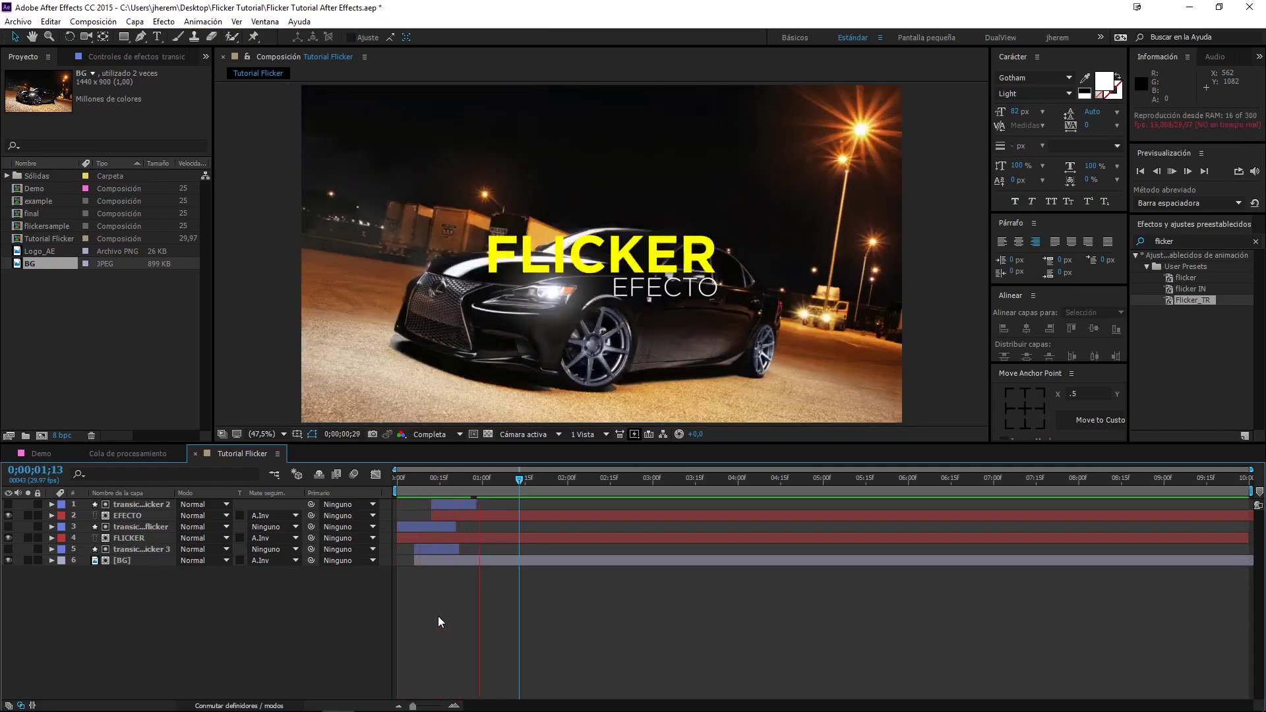
left_click_drag(460, 485, 549, 492)
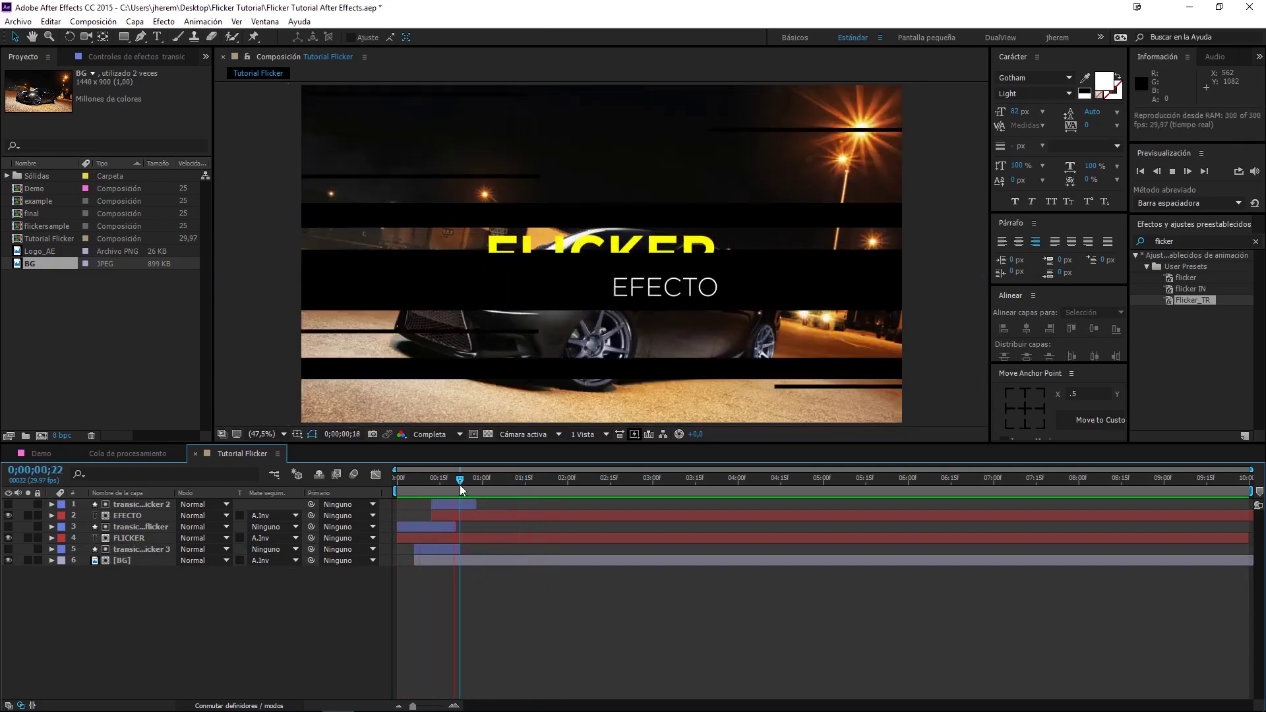
key("n")
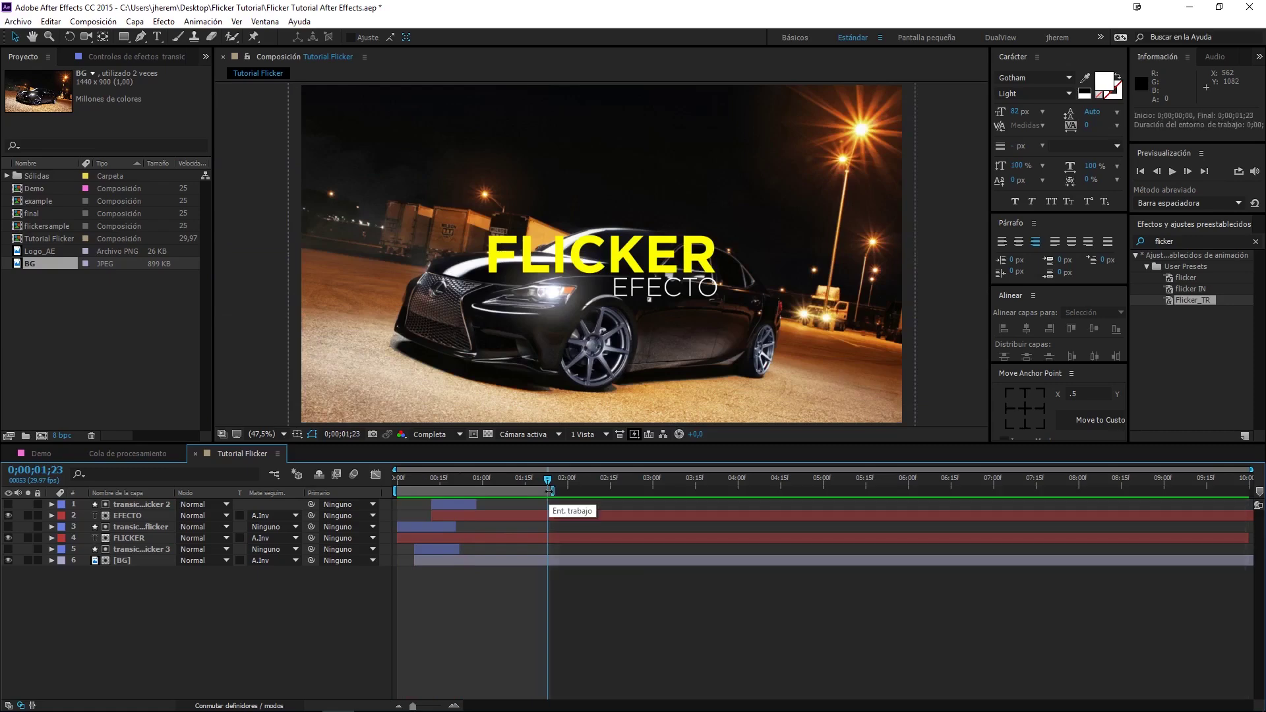
key("space")
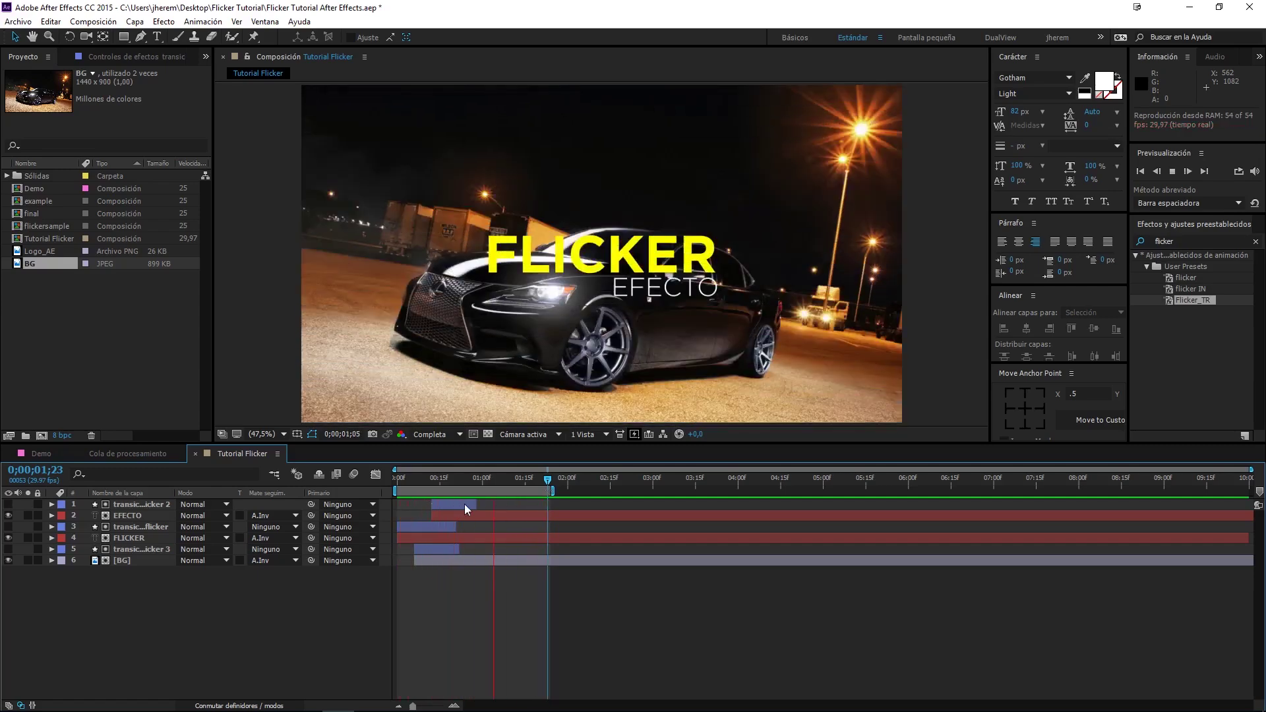
left_click(43, 455)
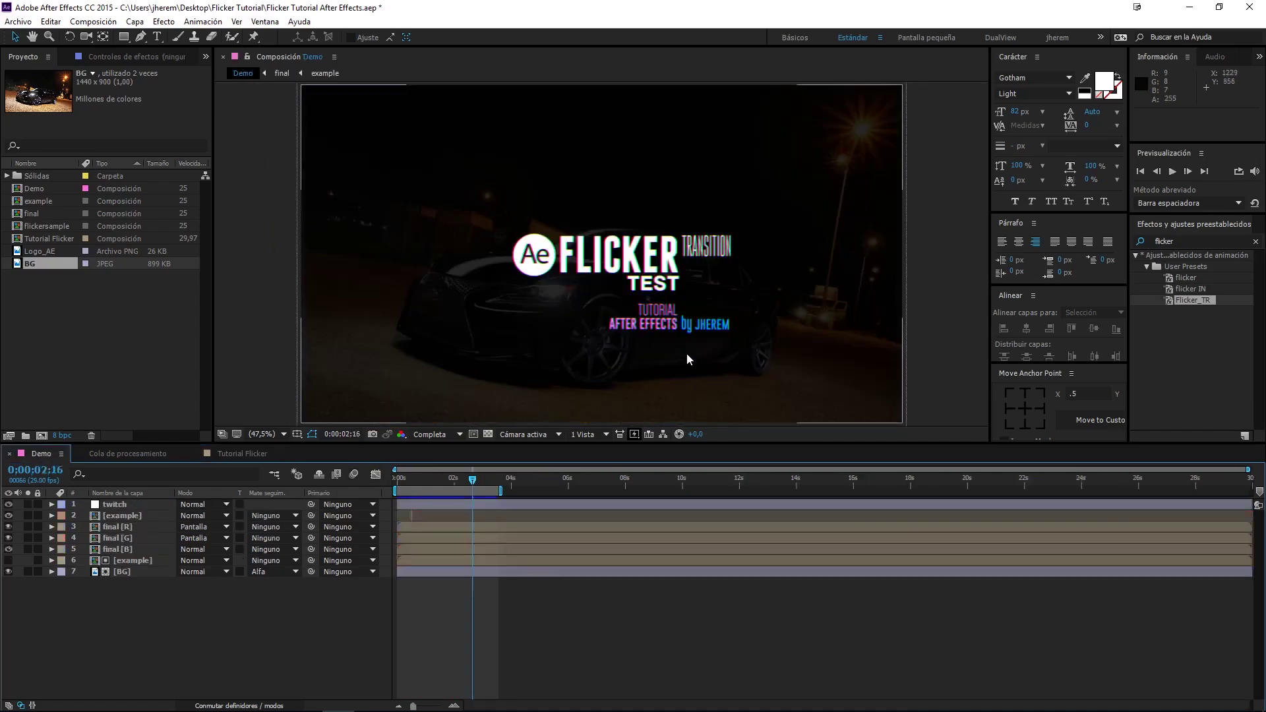
scroll(645, 243, "up", 2)
scroll(646, 242, "up", 1)
scroll(645, 243, "up", 1)
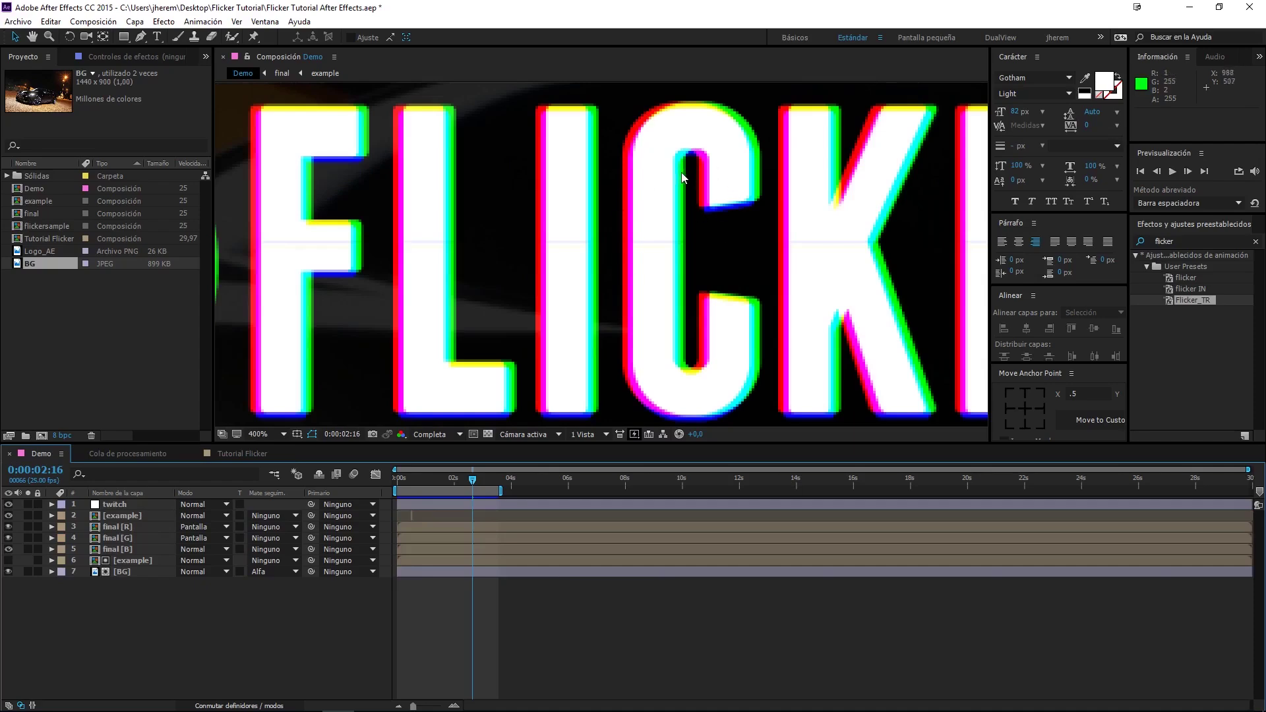
key("shift+slash")
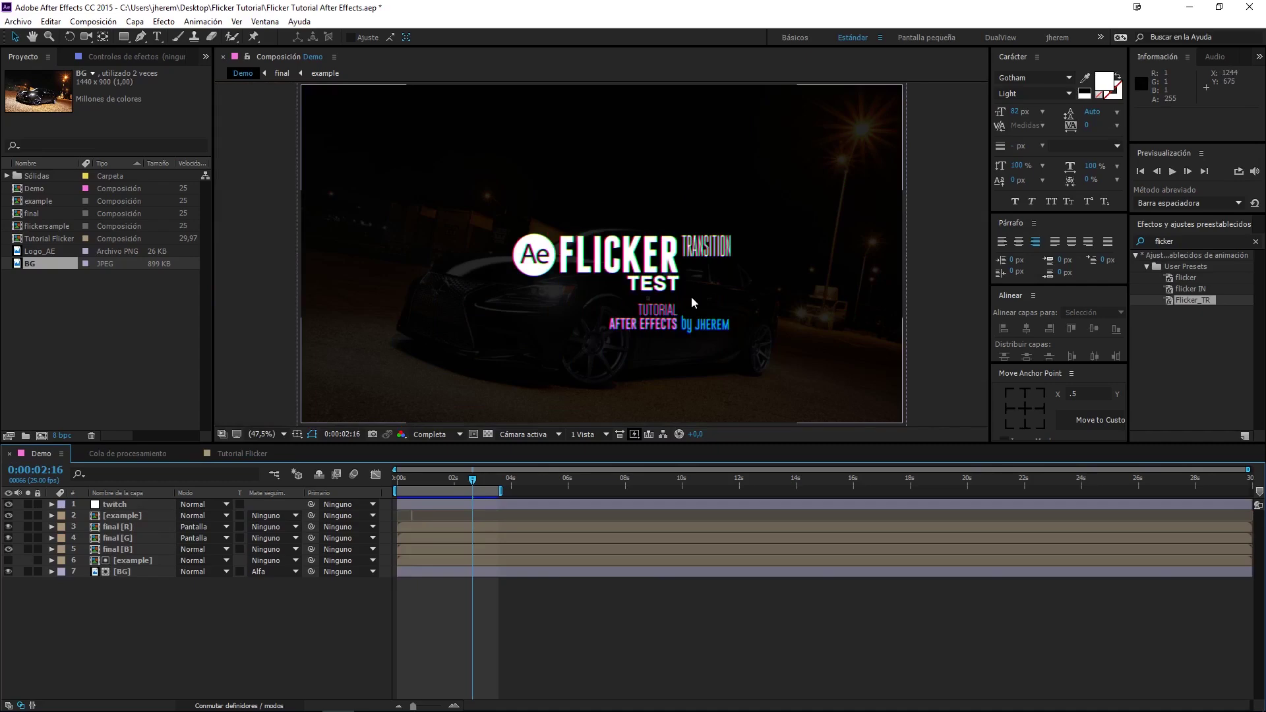
left_click(245, 454)
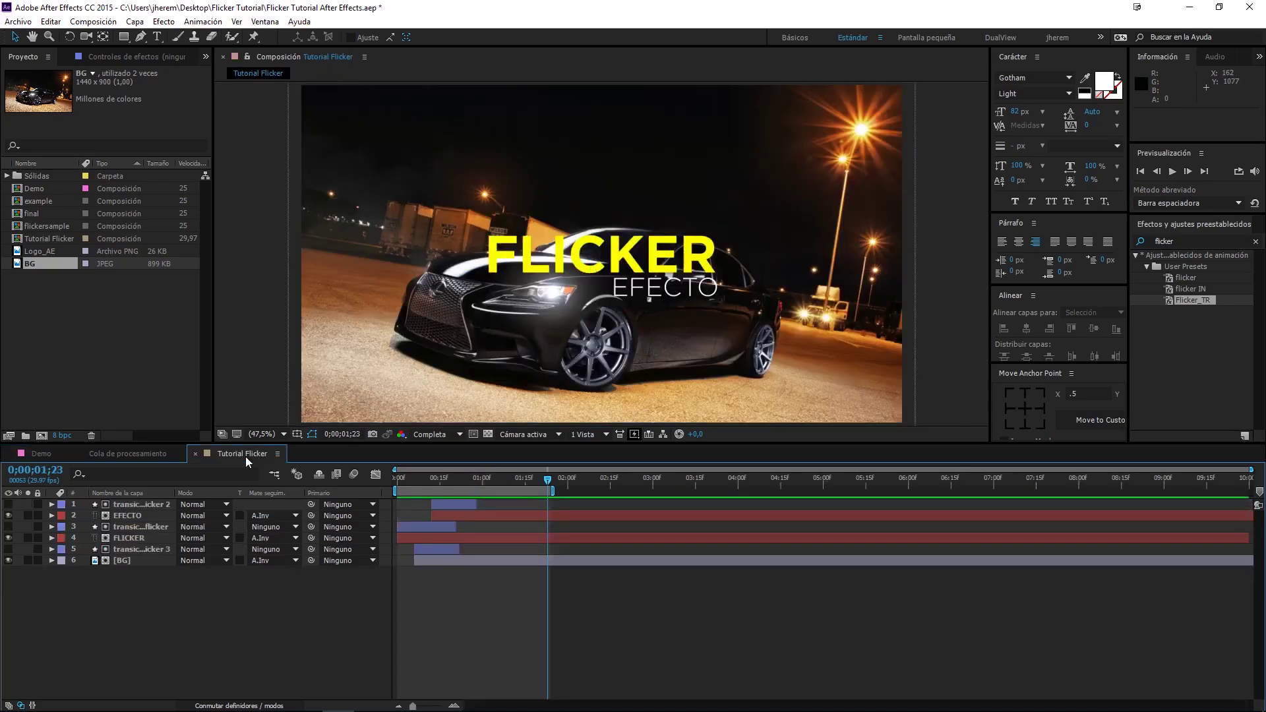
Step: Preview the Tutorial Flicker composition with FLICKER and EFECTO over the night car photo
key("space")
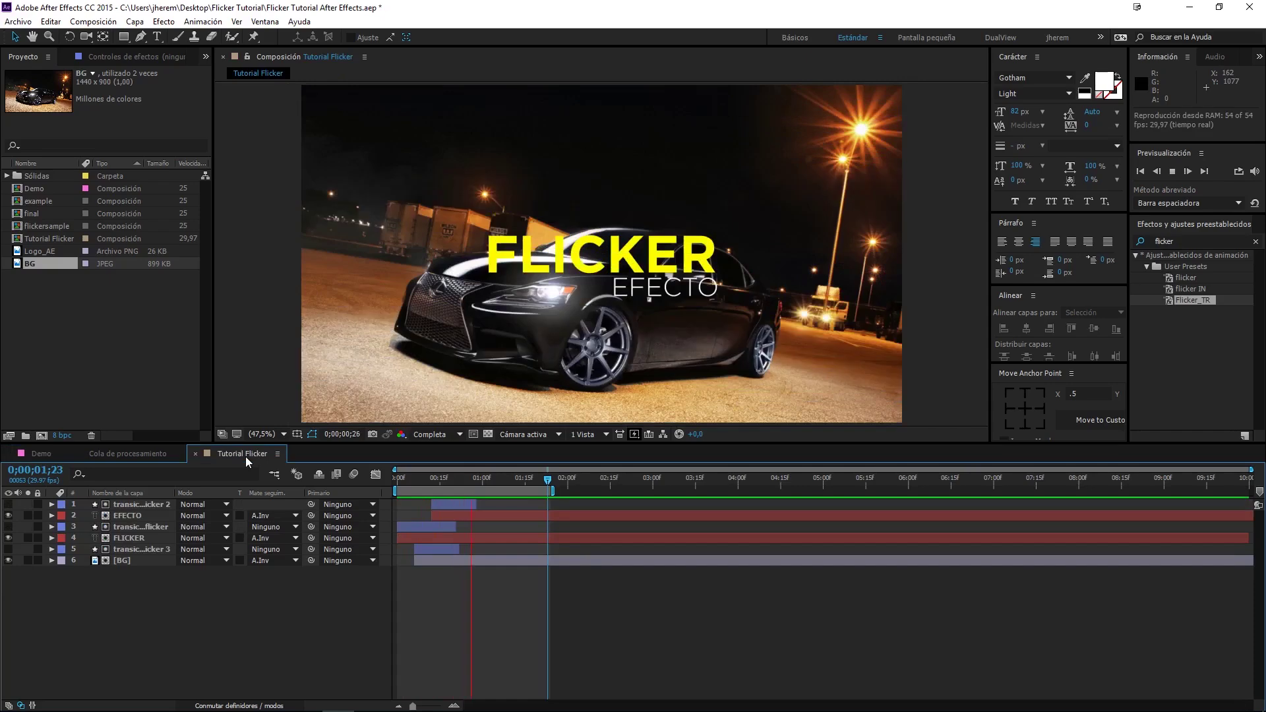